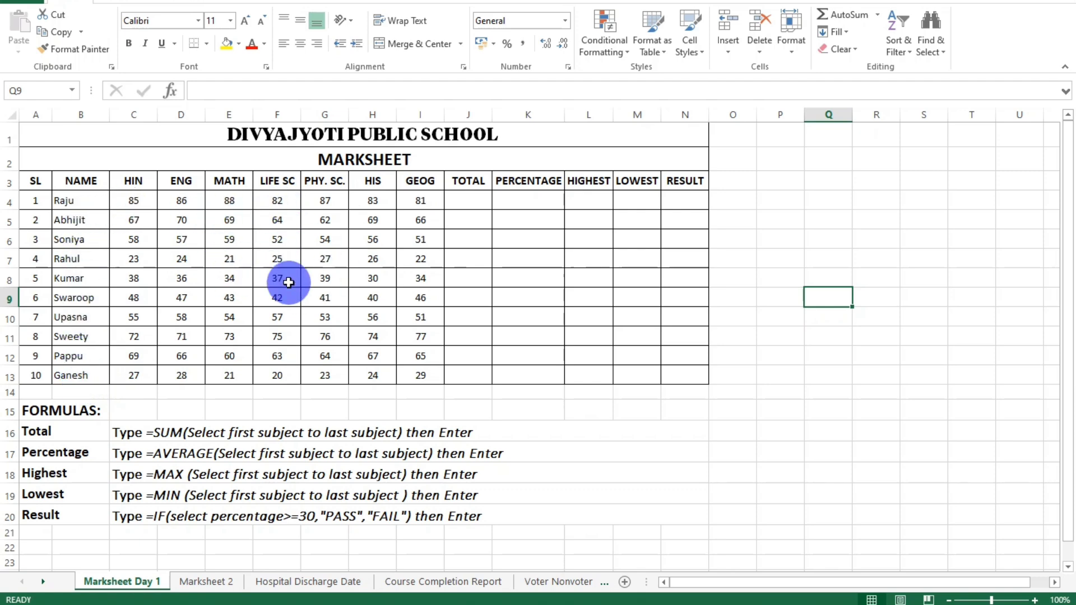
Review the empty Total, Percentage, Highest, Lowest and Result cells of the first student's row, J4 to N4.
left_click(468, 200)
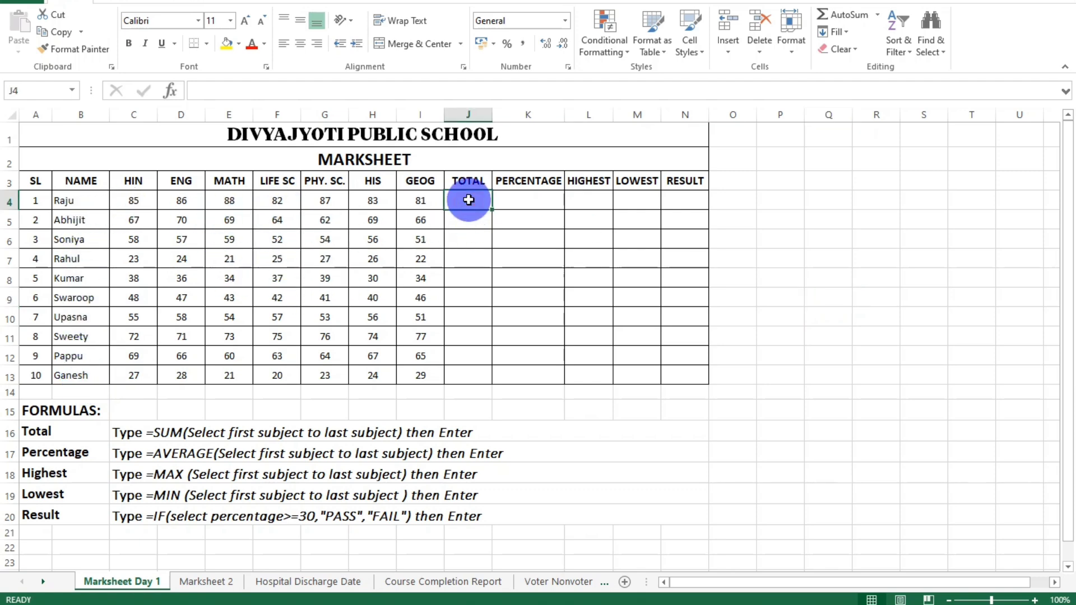
left_click(510, 200)
left_click(586, 201)
left_click(625, 201)
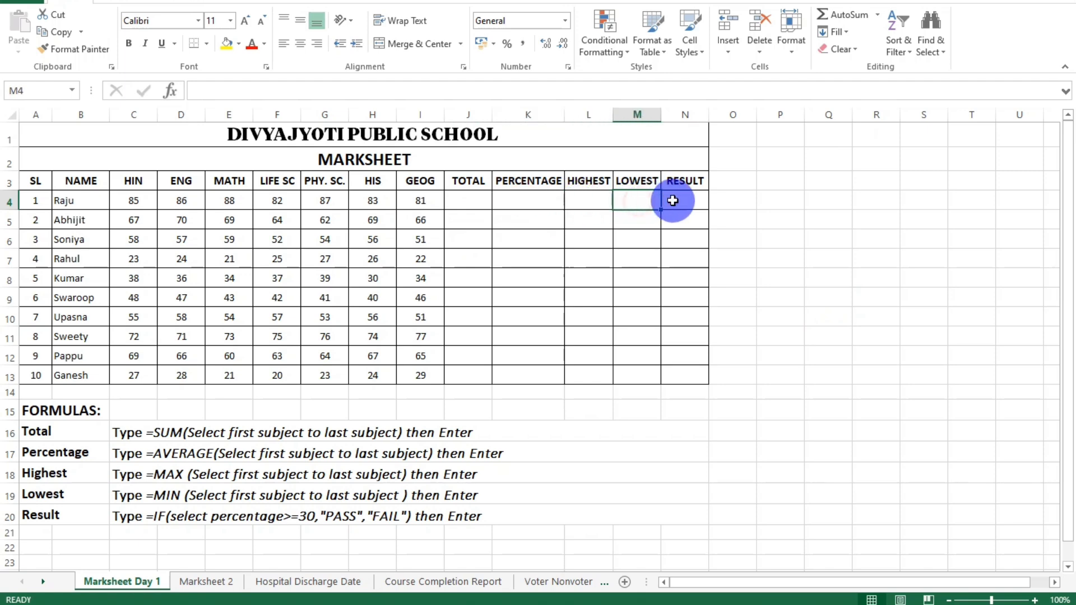
left_click(685, 201)
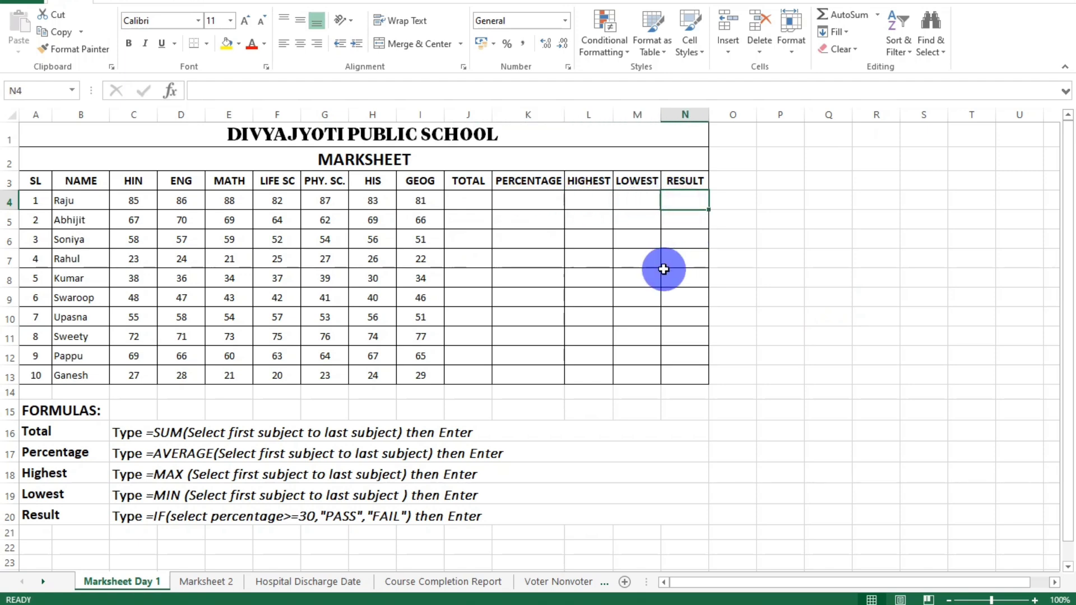
left_click(473, 200)
left_click(511, 201)
left_click(583, 201)
left_click(620, 201)
left_click(673, 201)
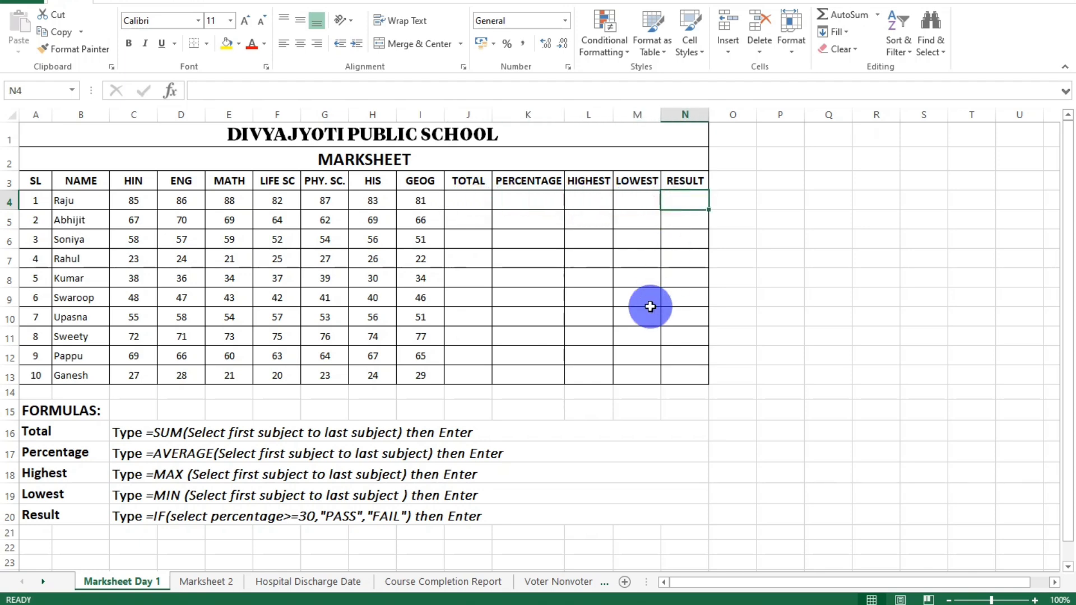
Read the formula notes for Total, Percentage, Highest, Lowest and Result in rows 16 to 20.
left_click(79, 432)
left_click(79, 413)
left_click(79, 432)
left_click(133, 435)
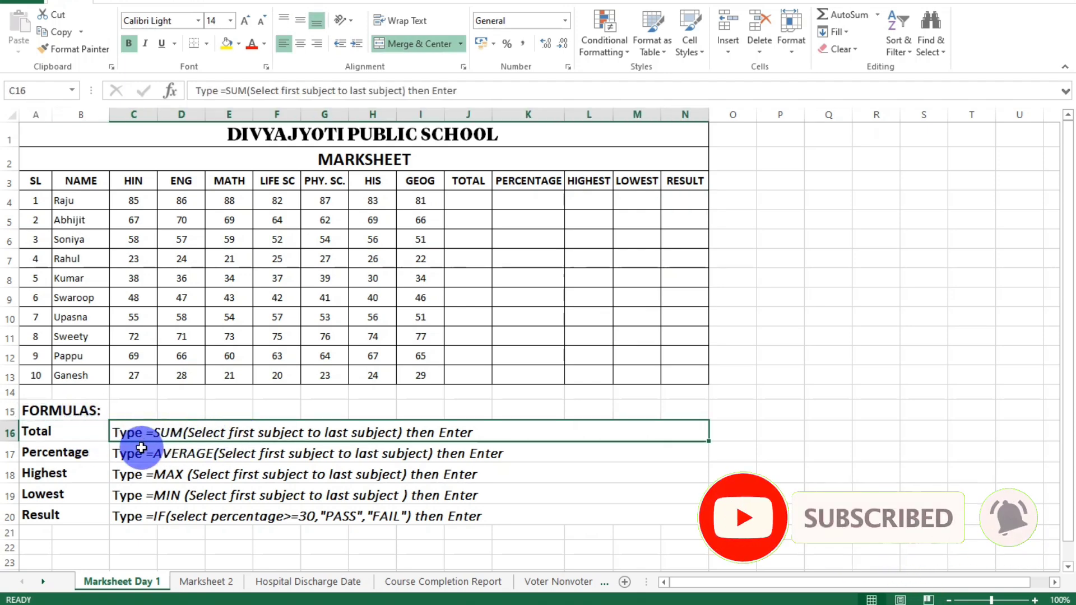
left_click(61, 432)
left_click(115, 432)
left_click(96, 452)
left_click(120, 453)
left_click(84, 475)
left_click(135, 474)
left_click(84, 494)
left_click(121, 496)
left_click(84, 515)
left_click(128, 514)
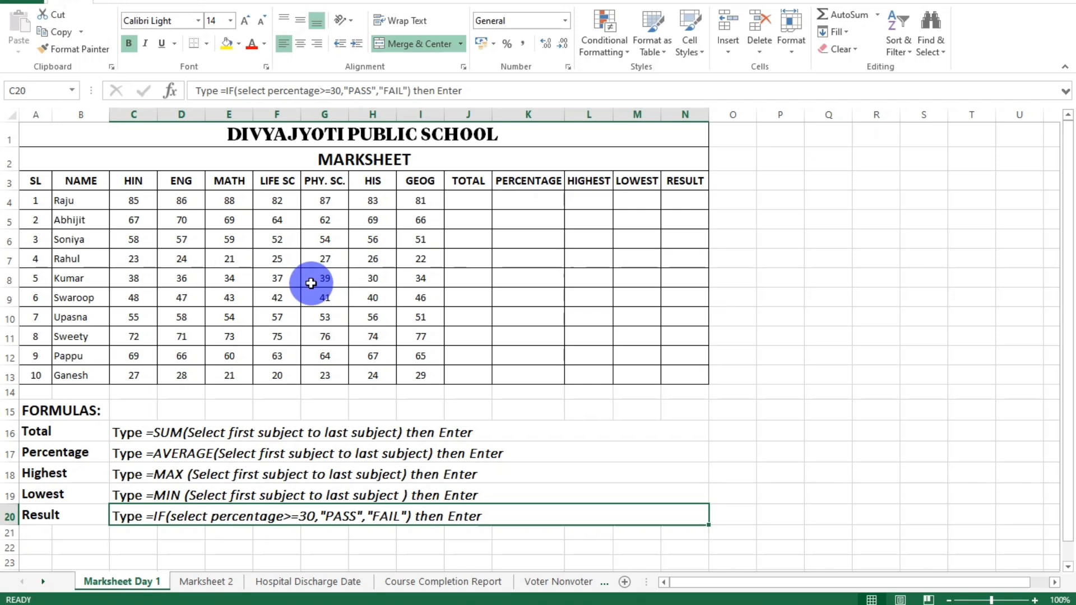
Look over the whole marksheet table, the student name column and the Total, Percentage and Highest formula notes.
left_click_drag(218, 141, 222, 365)
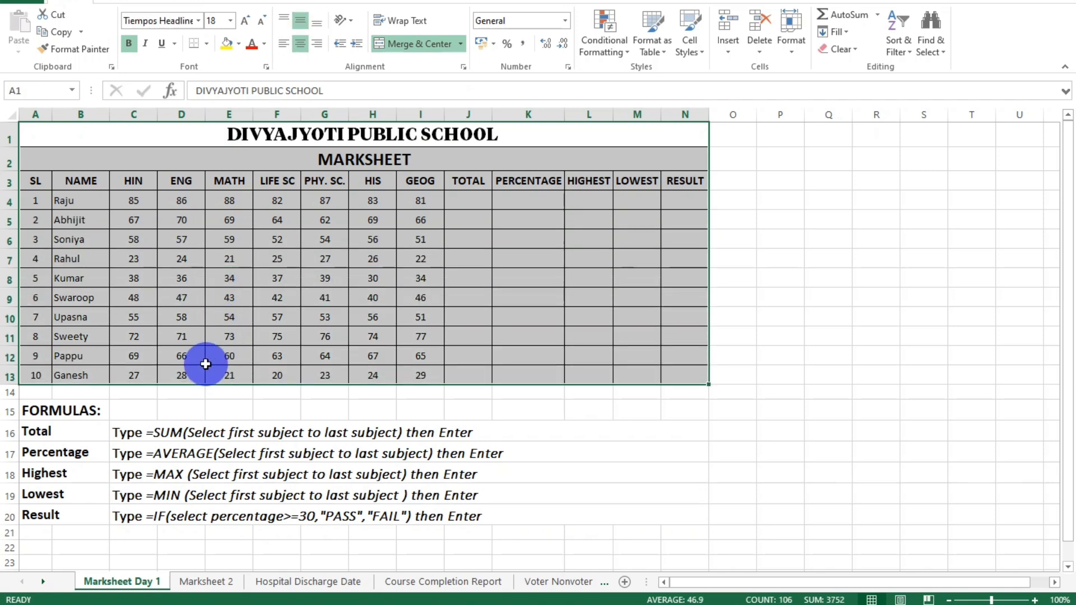
left_click_drag(71, 203, 66, 377)
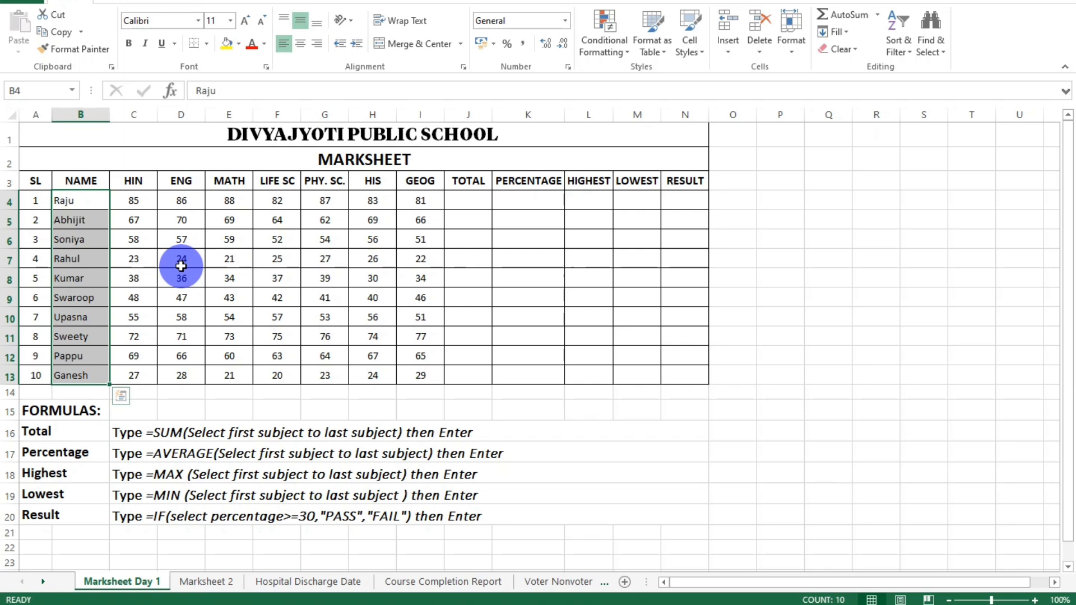
left_click(235, 433)
left_click(197, 456)
left_click(194, 476)
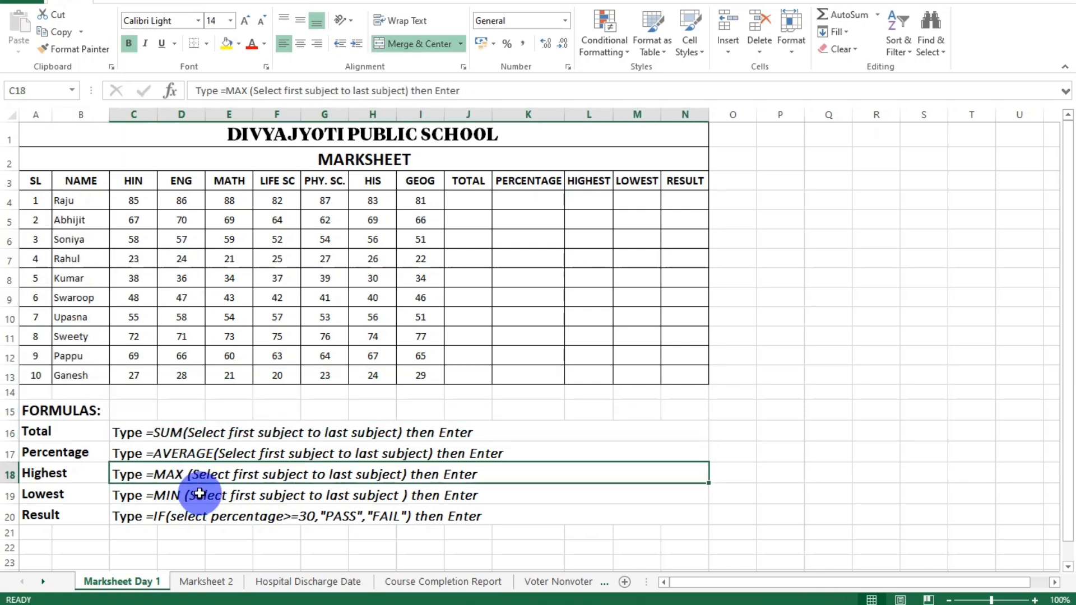
left_click(242, 436)
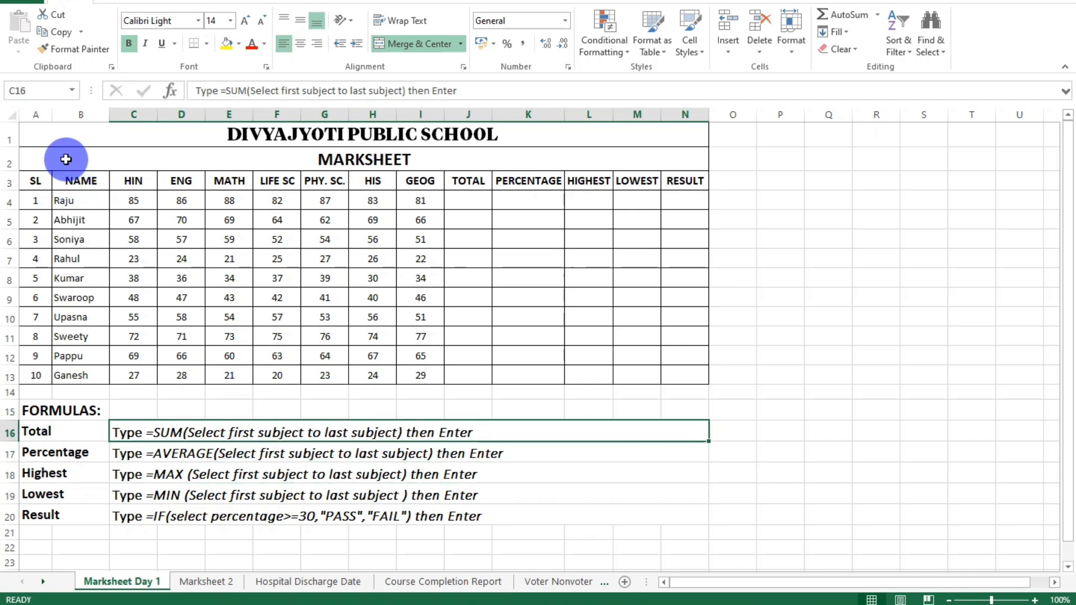
Unmerge the school title in row 1 and the MARKSHEET heading in row 2.
left_click_drag(93, 136, 98, 154)
left_click(229, 132)
left_click(75, 135)
left_click(86, 116)
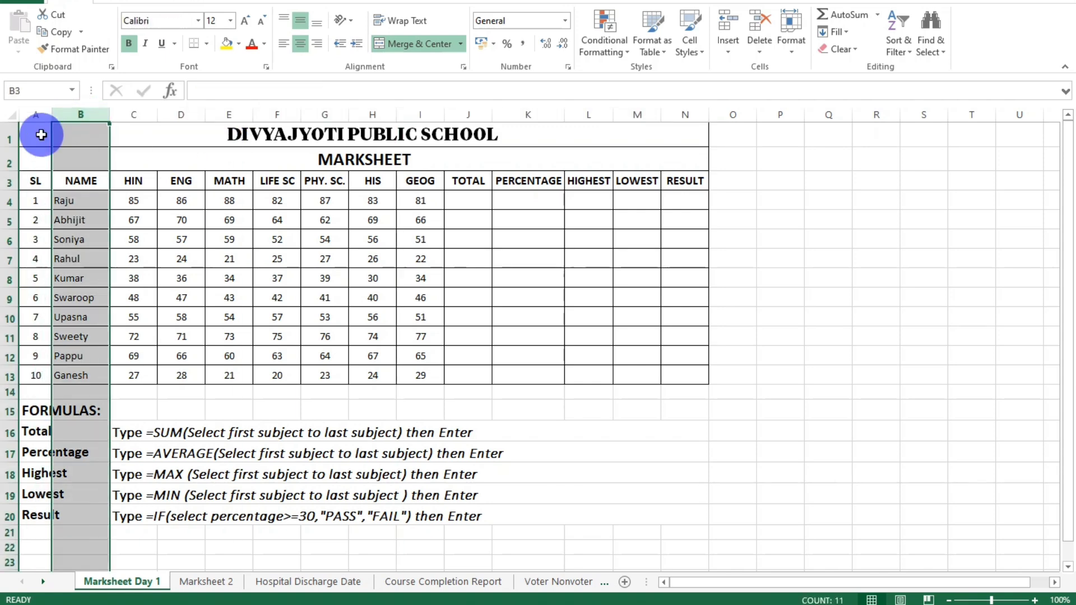
left_click(82, 136)
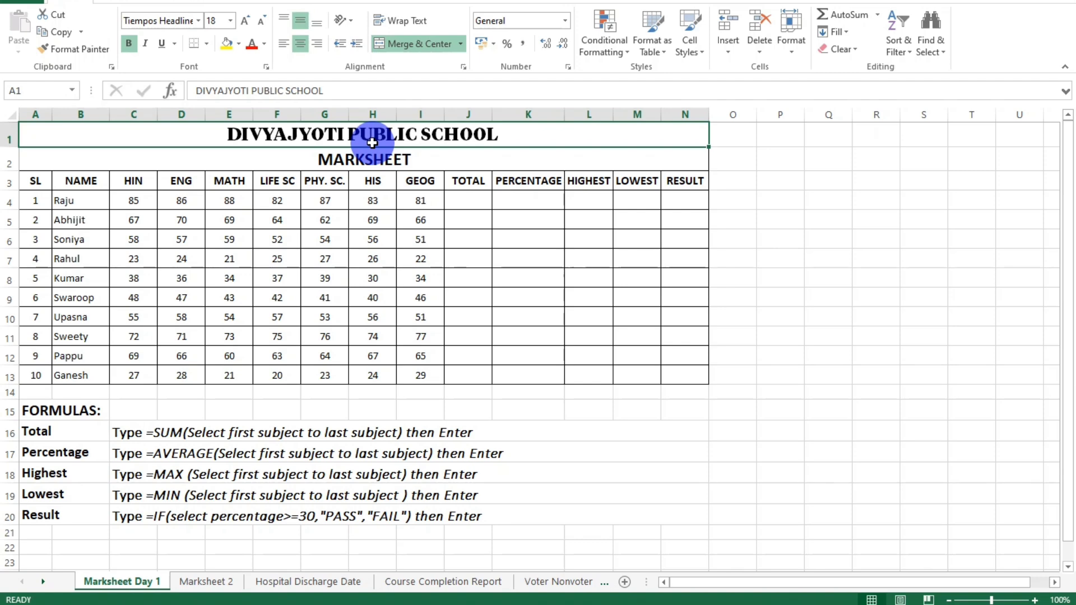
left_click(426, 44)
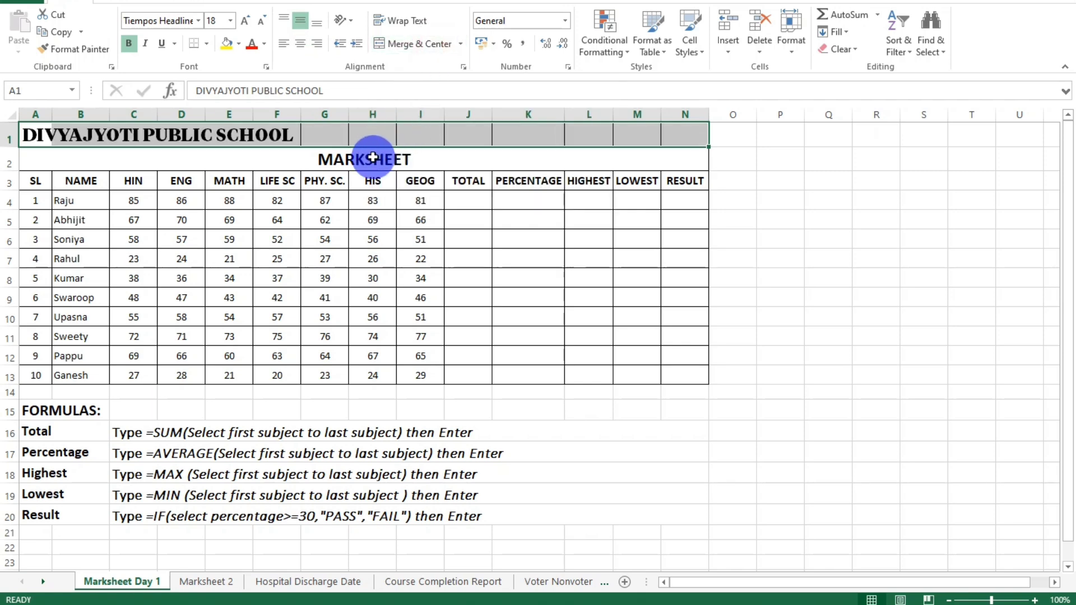
left_click(371, 159)
left_click(411, 50)
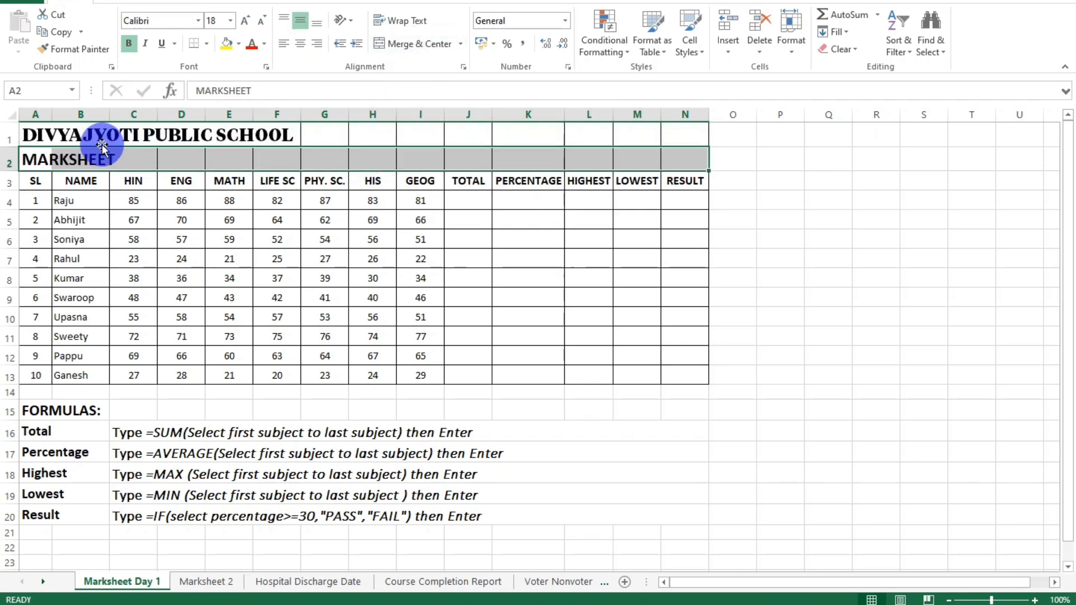
Clear the school title in cell A1 and retype it as "Divyajyoti Public School".
left_click(49, 139)
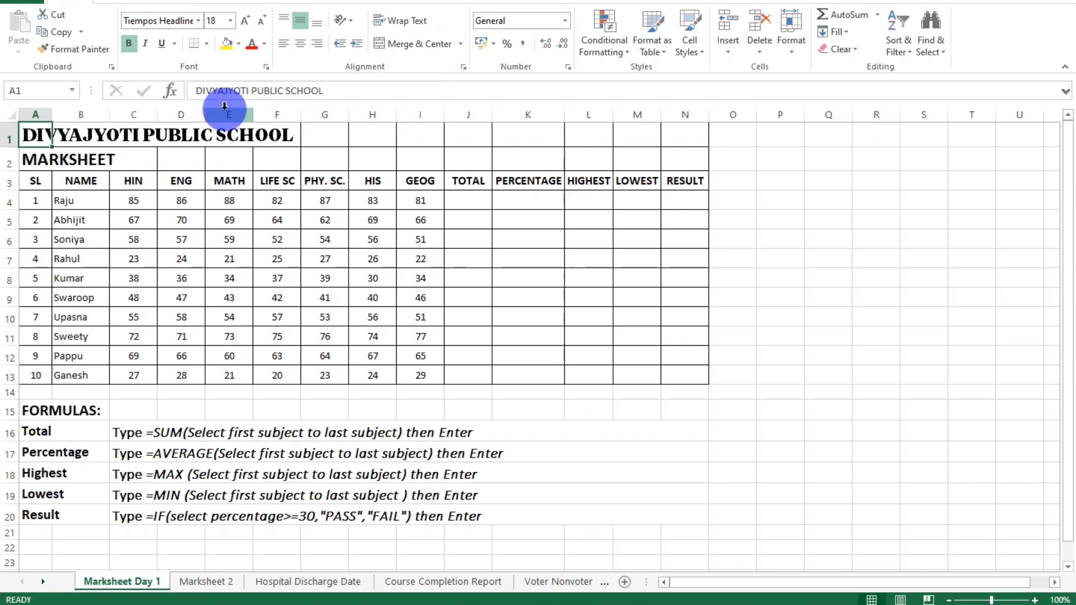
left_click(36, 136)
key("BackSpace")
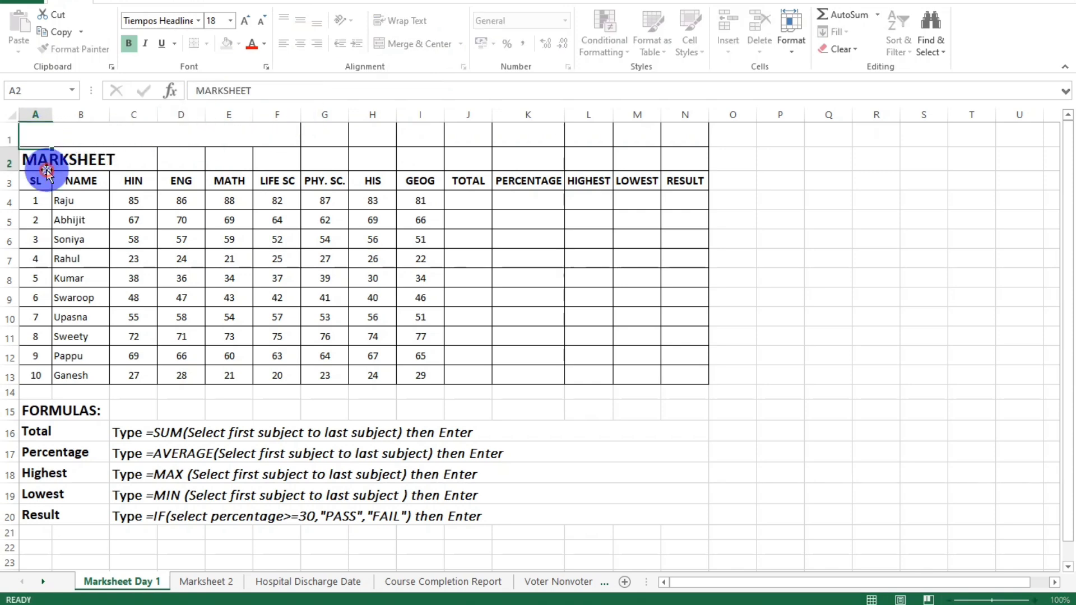
left_click(39, 136)
type("Div")
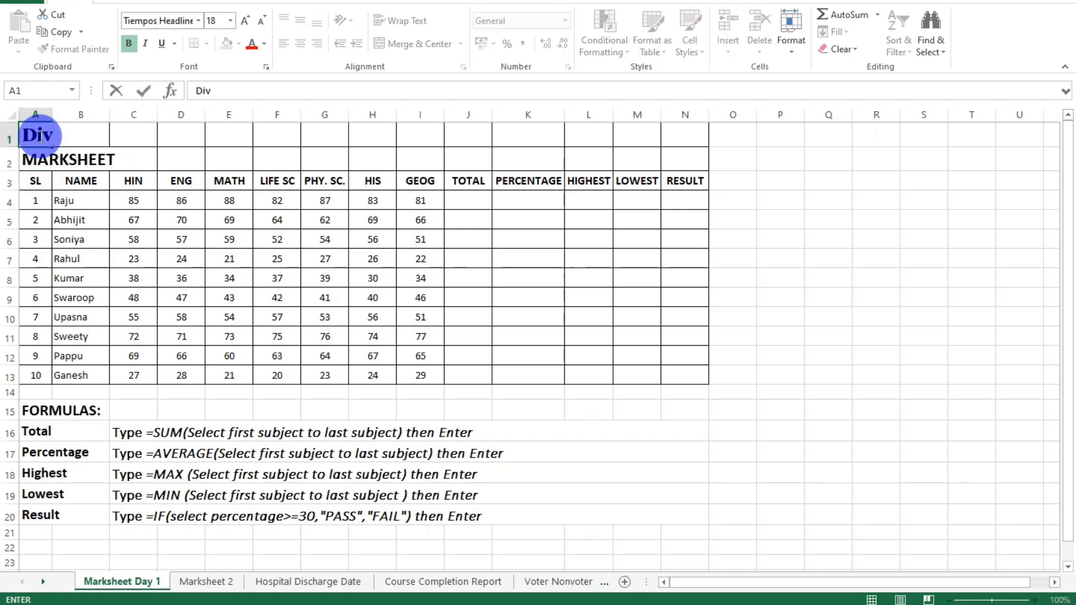
type("yajyoti Public School")
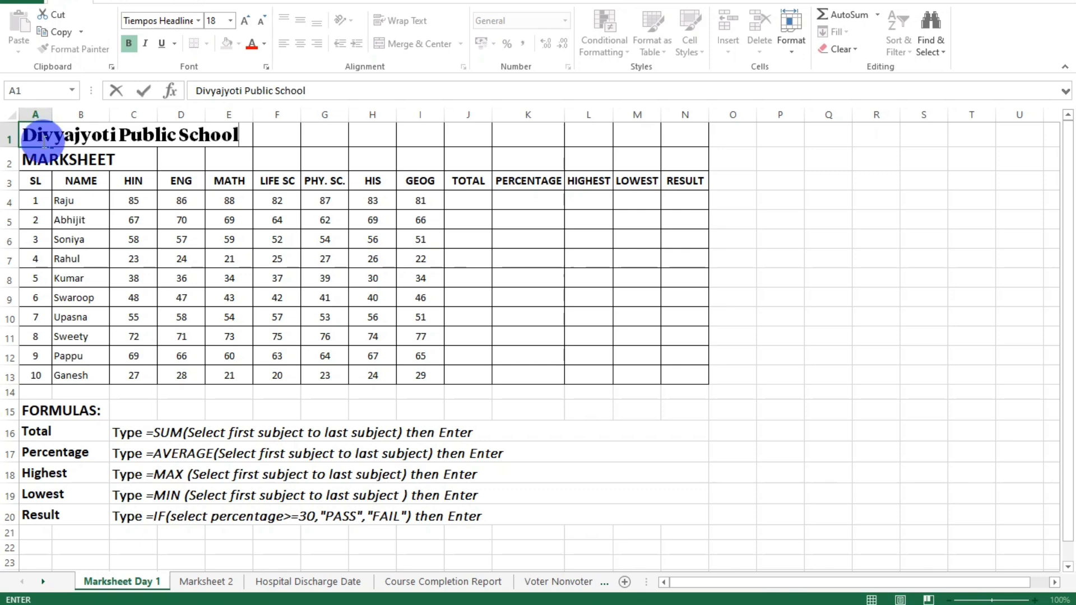
left_click(138, 181)
Merge and center the school title across A1:N1 and make row 1 taller.
left_click(37, 137)
left_click_drag(37, 134, 605, 128)
left_click_drag(59, 140, 681, 134)
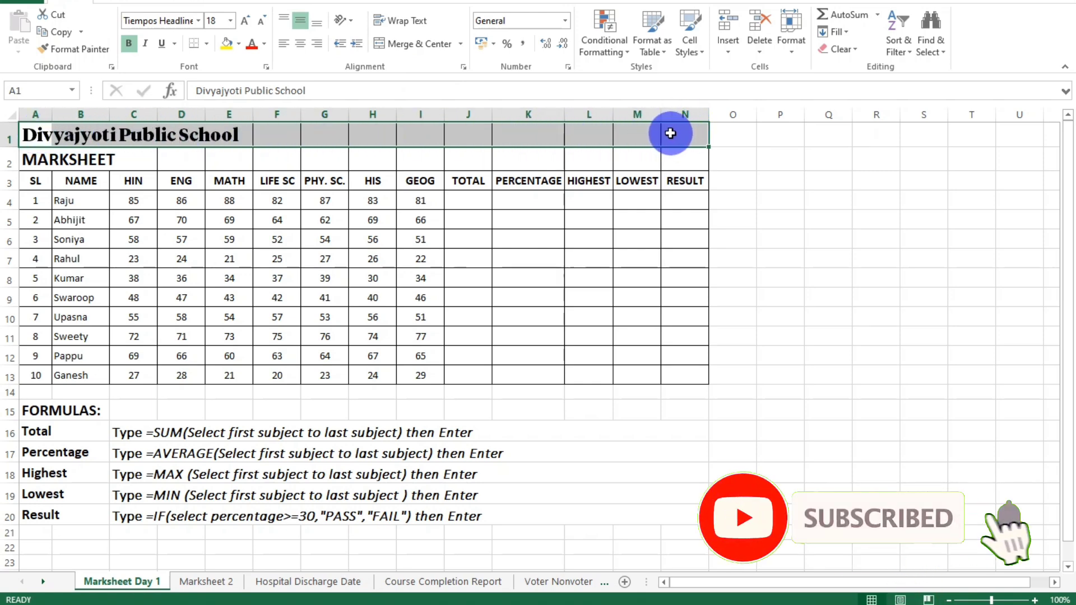
left_click(400, 45)
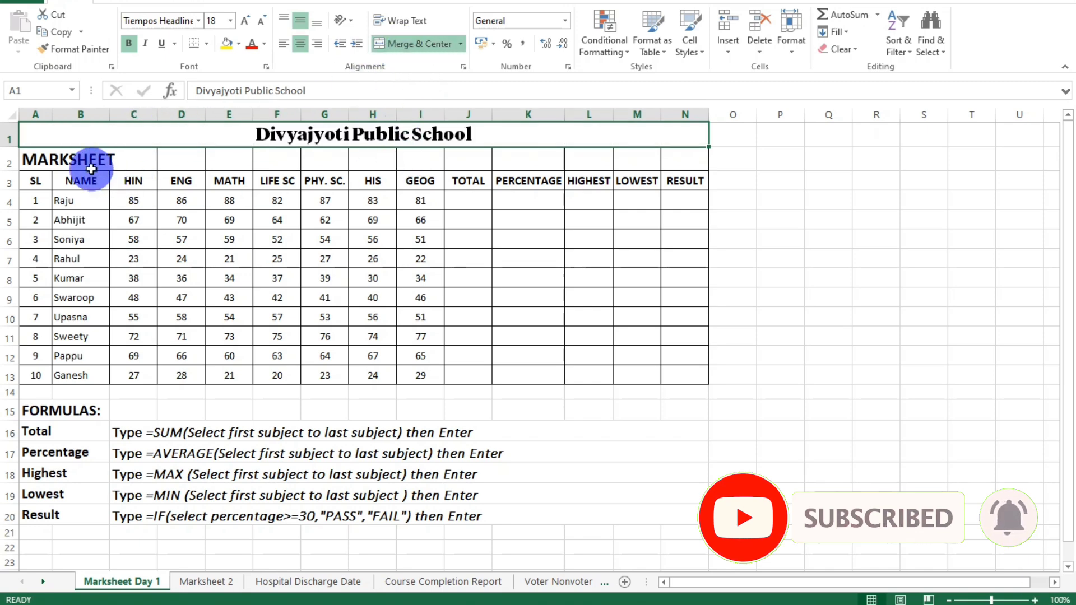
left_click_drag(9, 147, 11, 160)
Try larger and smaller font sizes on the school title in row 1.
left_click(245, 22)
left_click(245, 22)
left_click(260, 22)
left_click(260, 22)
left_click(259, 21)
left_click(245, 21)
left_click(245, 22)
left_click(245, 21)
left_click(257, 22)
left_click(260, 22)
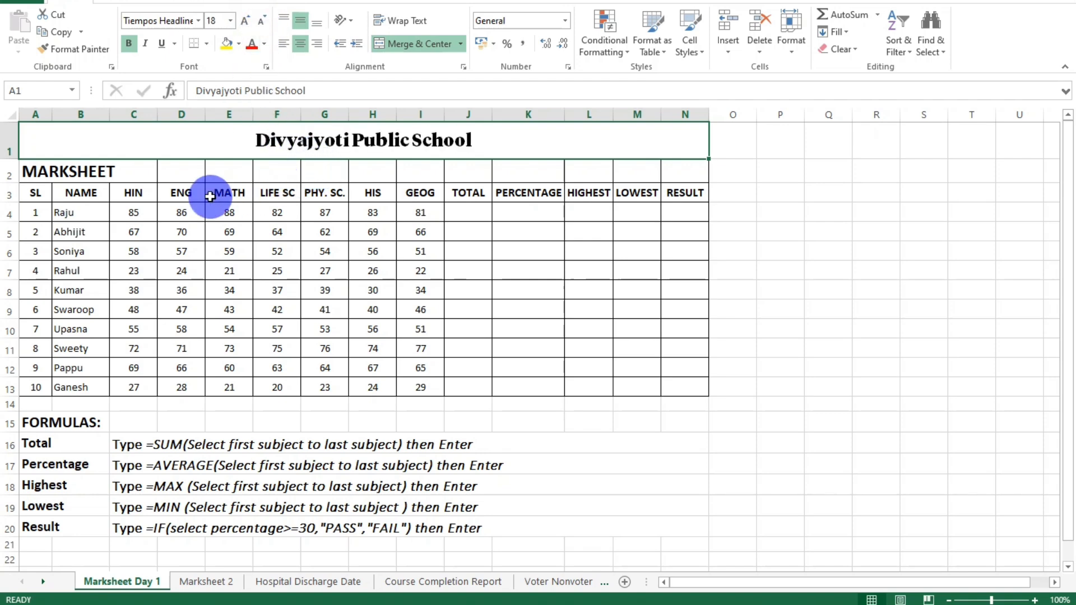
Replace the heading in cell A2 with "Marksheet".
left_click(35, 171)
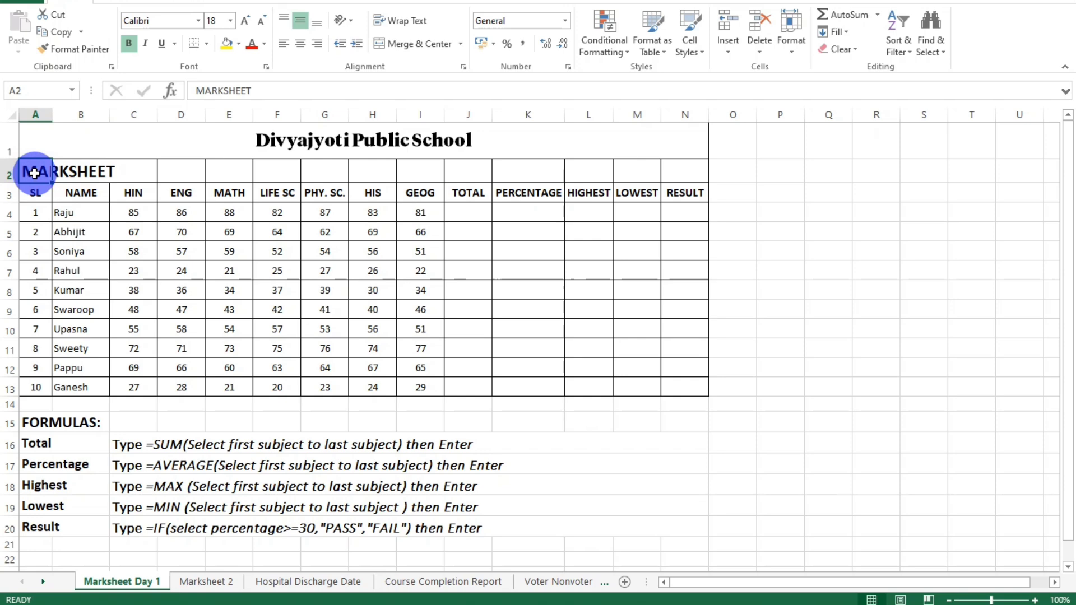
type("Marksheet")
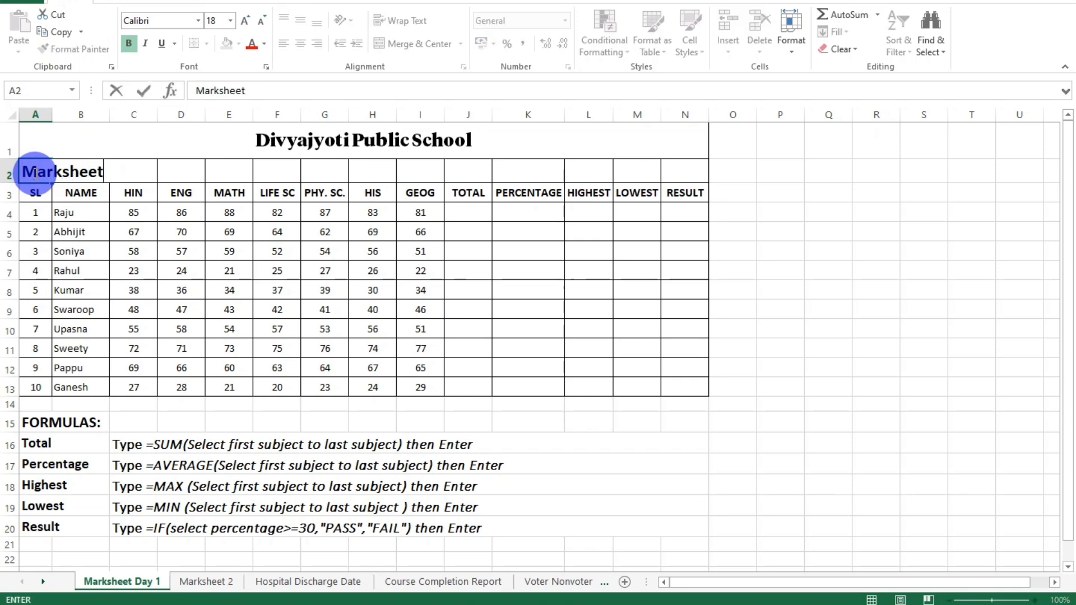
key("Return")
Merge and center the Marksheet heading across A2:N2 and make row 2 slightly taller.
left_click_drag(33, 171, 683, 169)
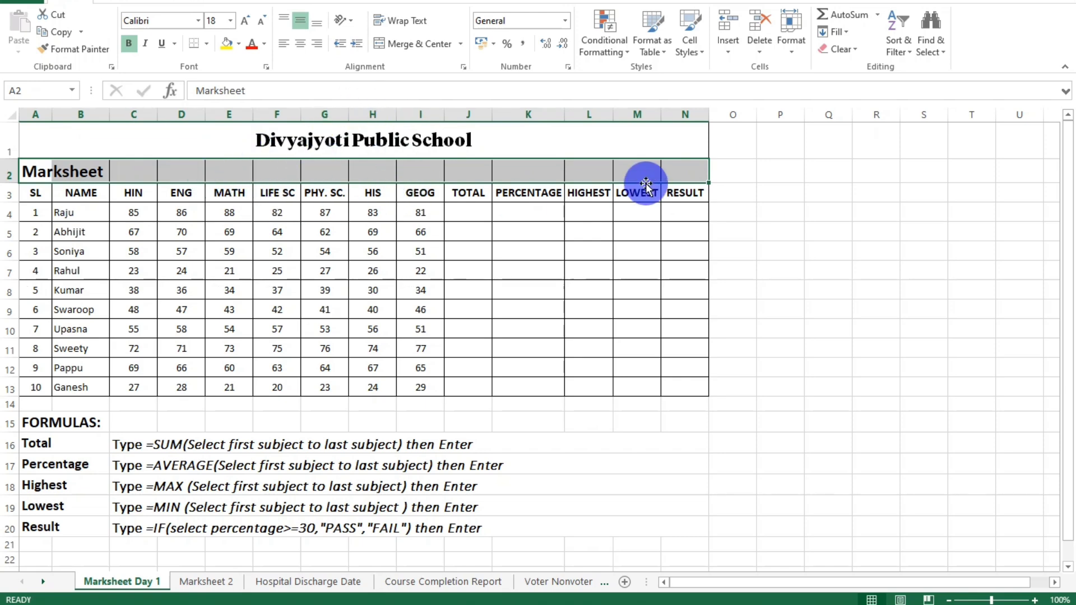
left_click_drag(46, 166, 692, 169)
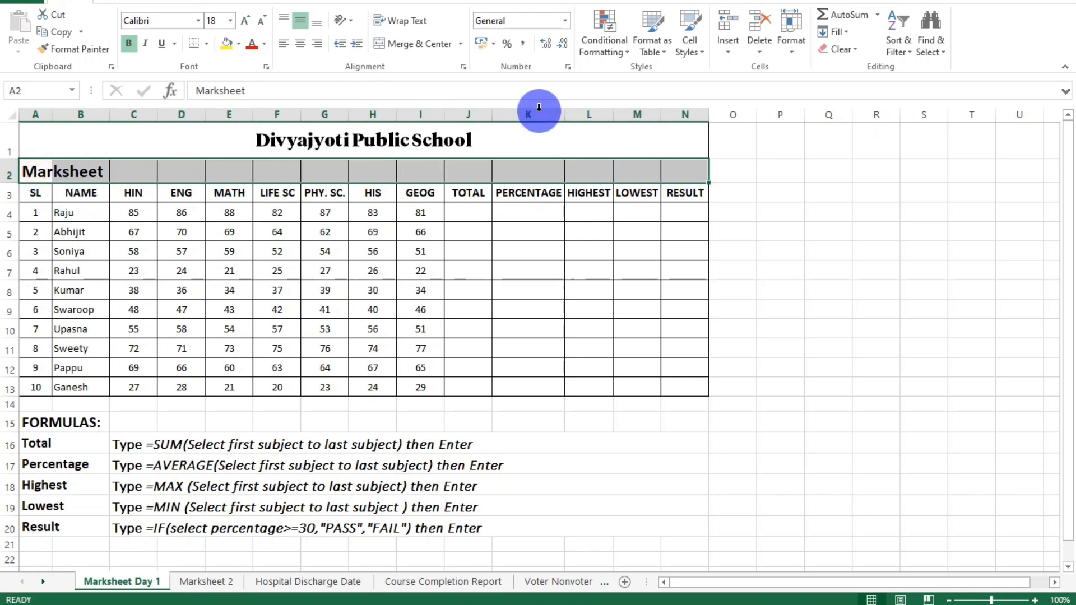
left_click(430, 46)
left_click_drag(8, 183, 8, 187)
left_click(175, 249)
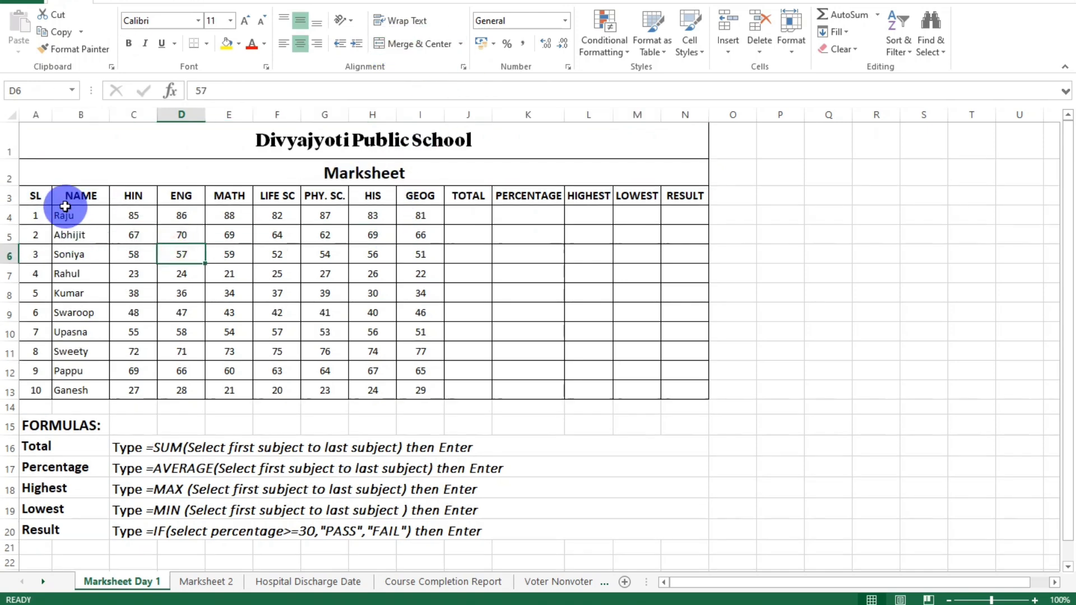
Go through the row 3 column headings from SL and NAME to GEOG, plus the first student's Hindi mark.
left_click(37, 198)
left_click(83, 197)
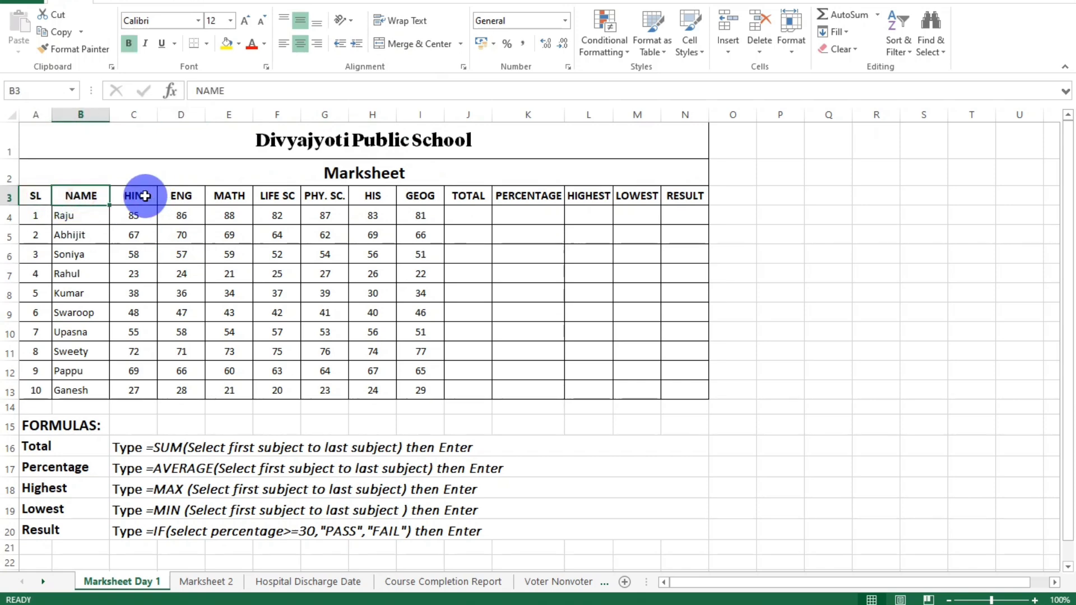
left_click(139, 198)
left_click(180, 198)
left_click(228, 197)
left_click(277, 197)
left_click(325, 197)
left_click(376, 200)
left_click(422, 197)
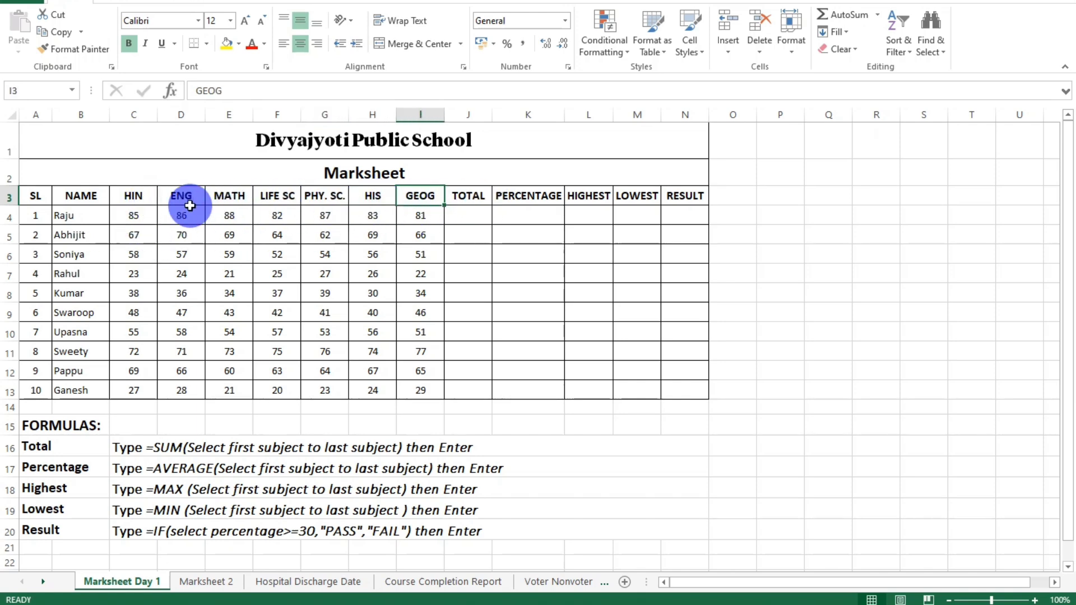
left_click(136, 199)
left_click(141, 217)
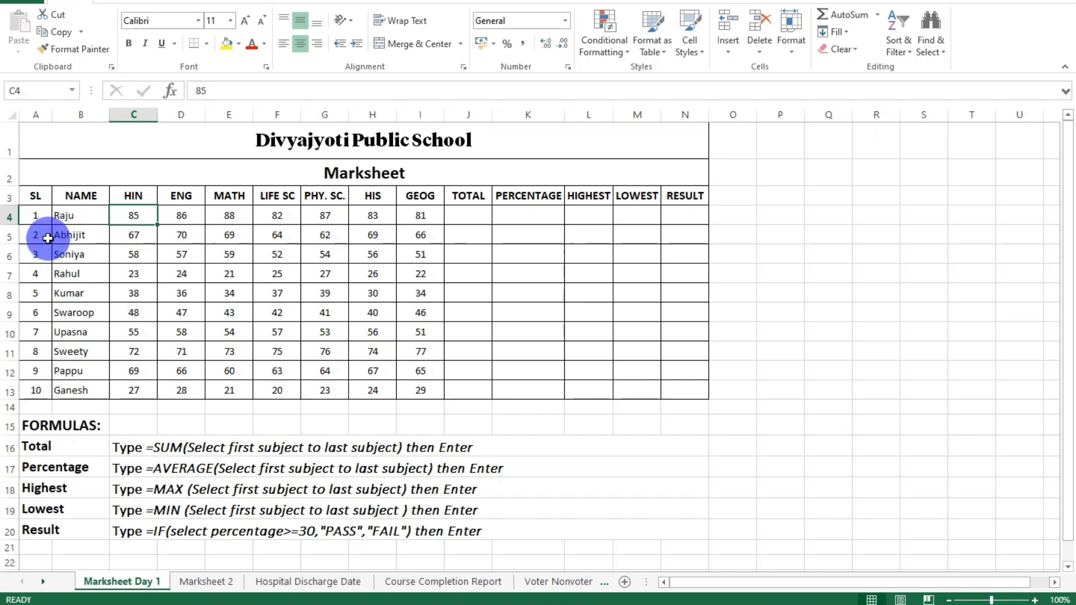
Look over the serial numbers, the student names and the block of subject marks in C4:I13.
left_click_drag(35, 216, 34, 392)
left_click(68, 253)
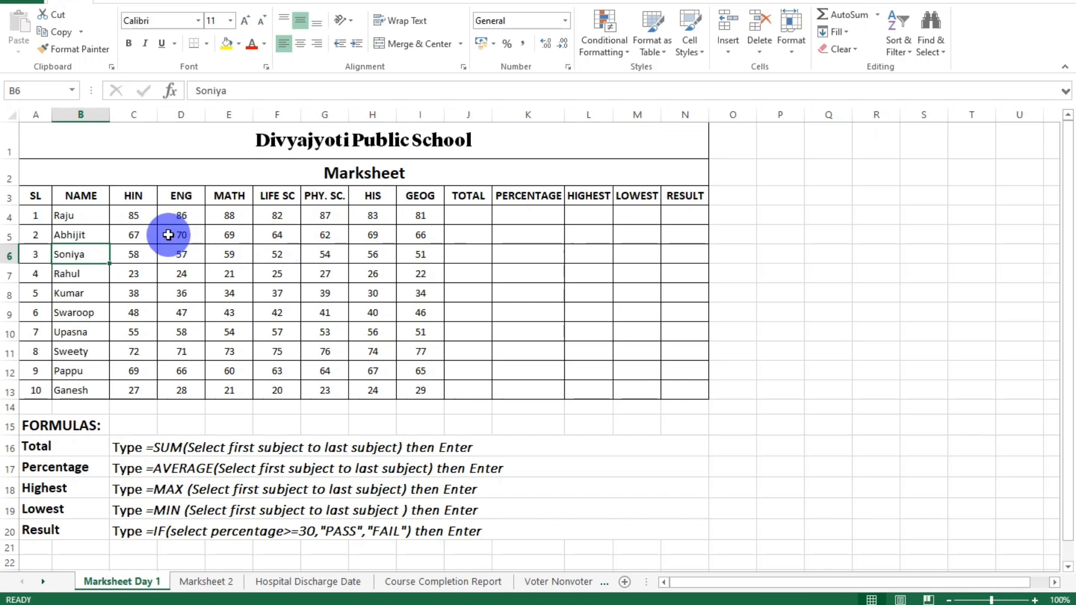
left_click_drag(140, 211, 395, 378)
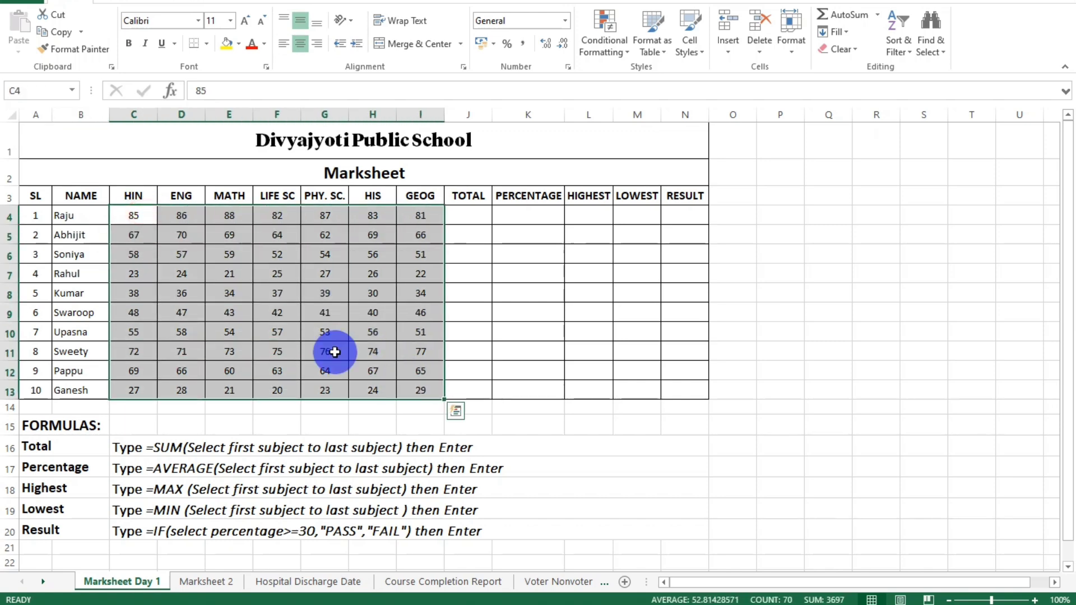
Review the first student's marks in C4:I4, the empty total cell J4 and the Total formula instructions in row 16.
left_click(459, 213)
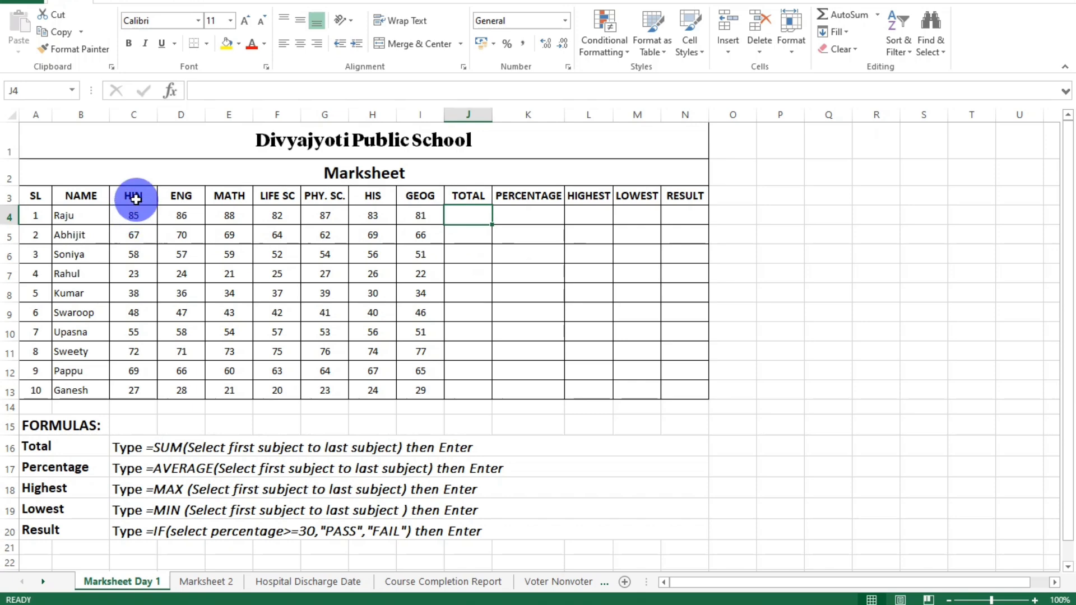
left_click_drag(134, 215, 420, 214)
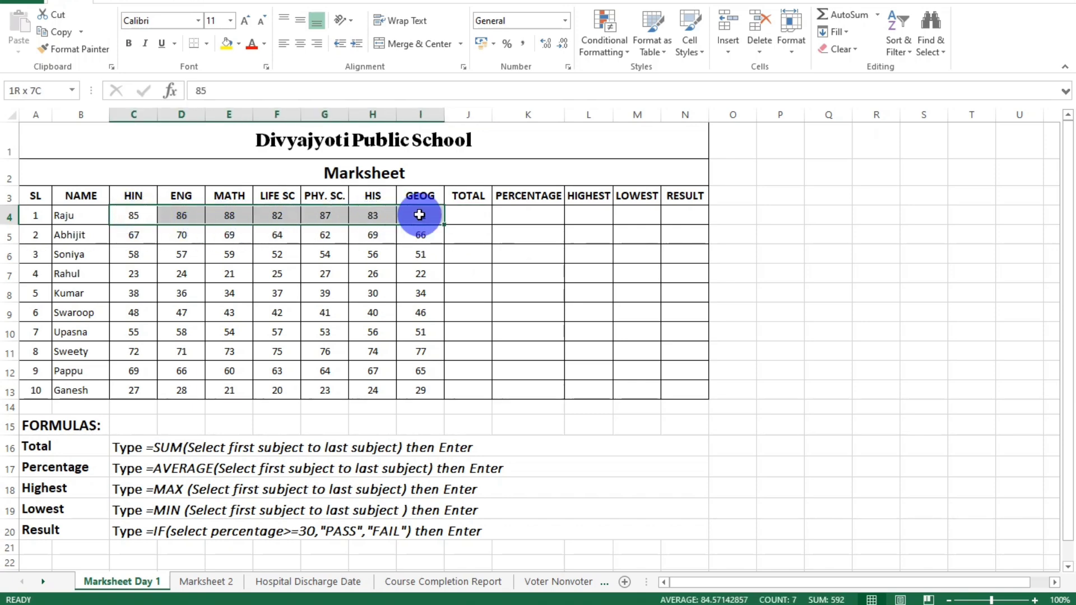
left_click(455, 222)
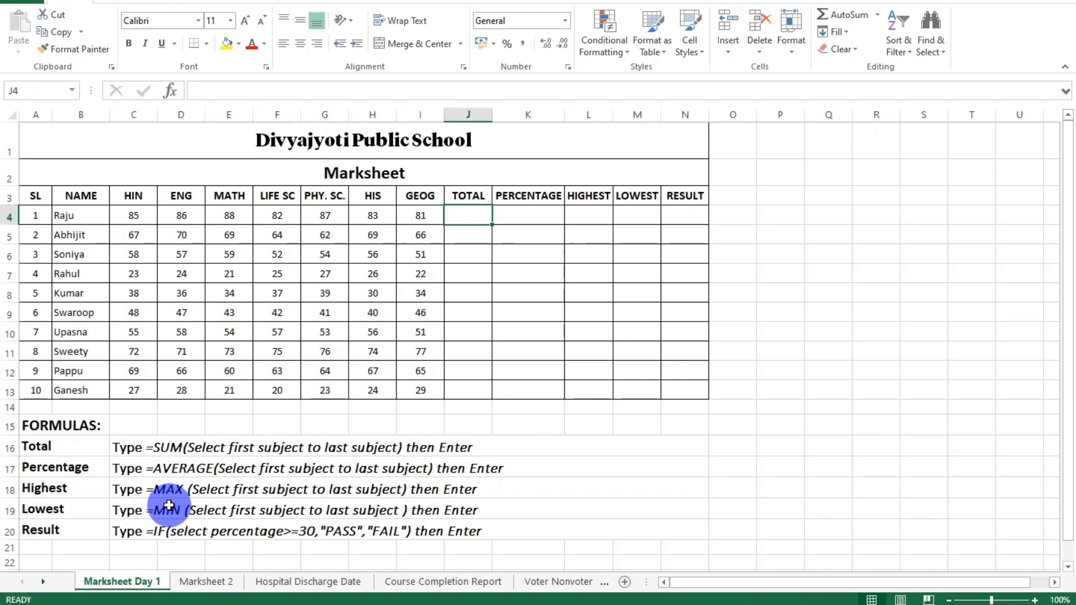
left_click(70, 447)
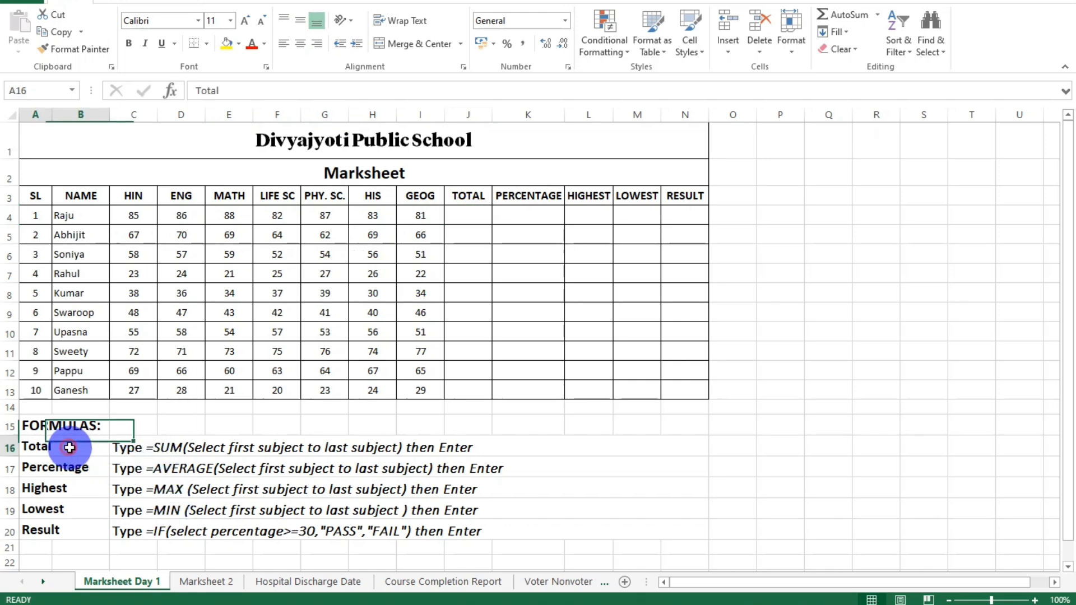
left_click(141, 451)
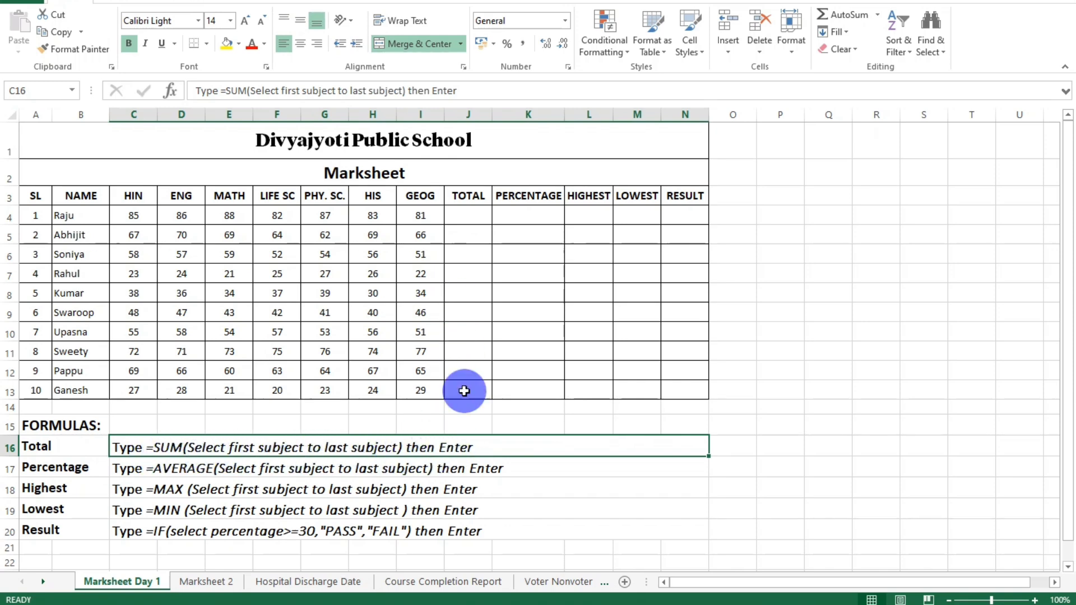
left_click(465, 199)
left_click(469, 219)
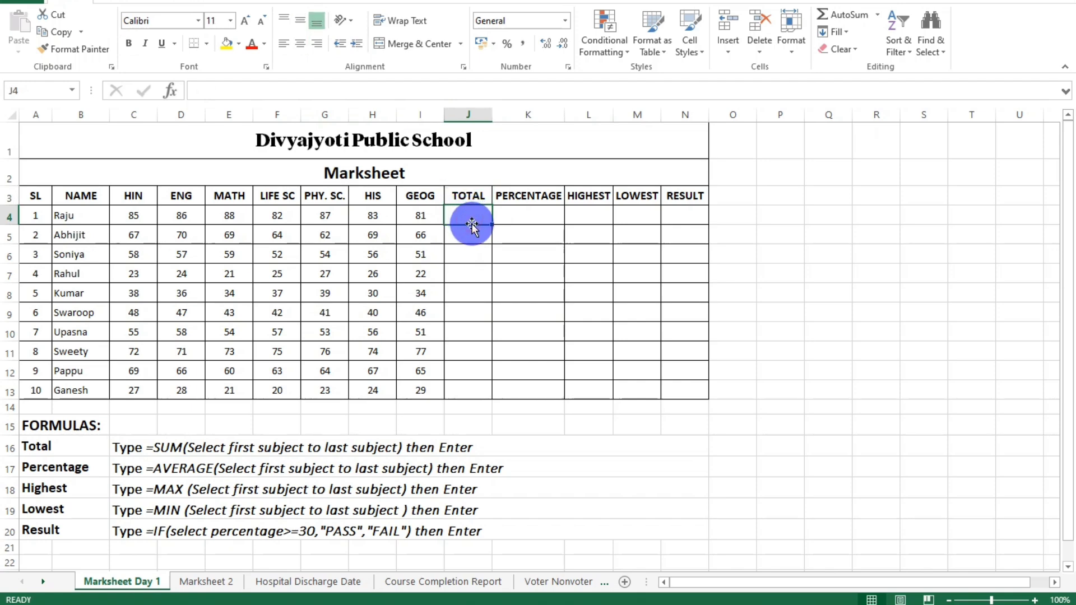
type("=")
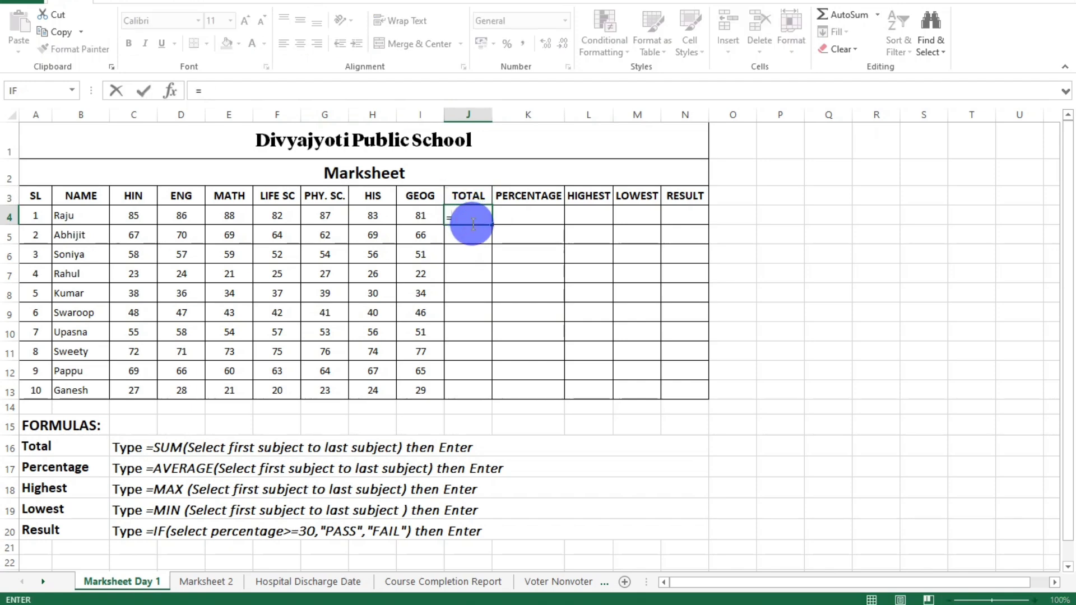
type("sum")
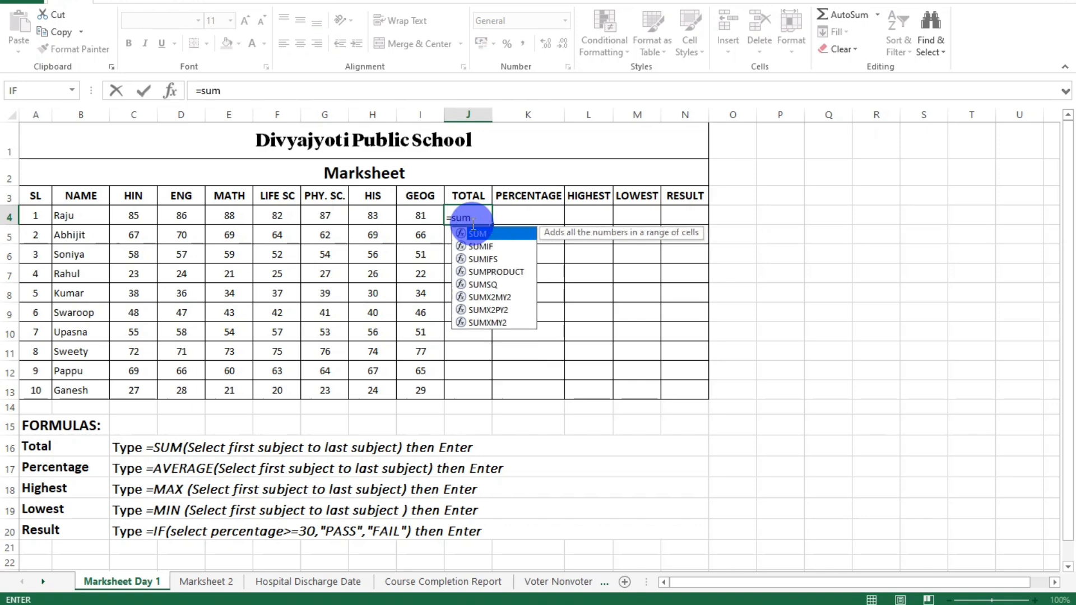
type("(")
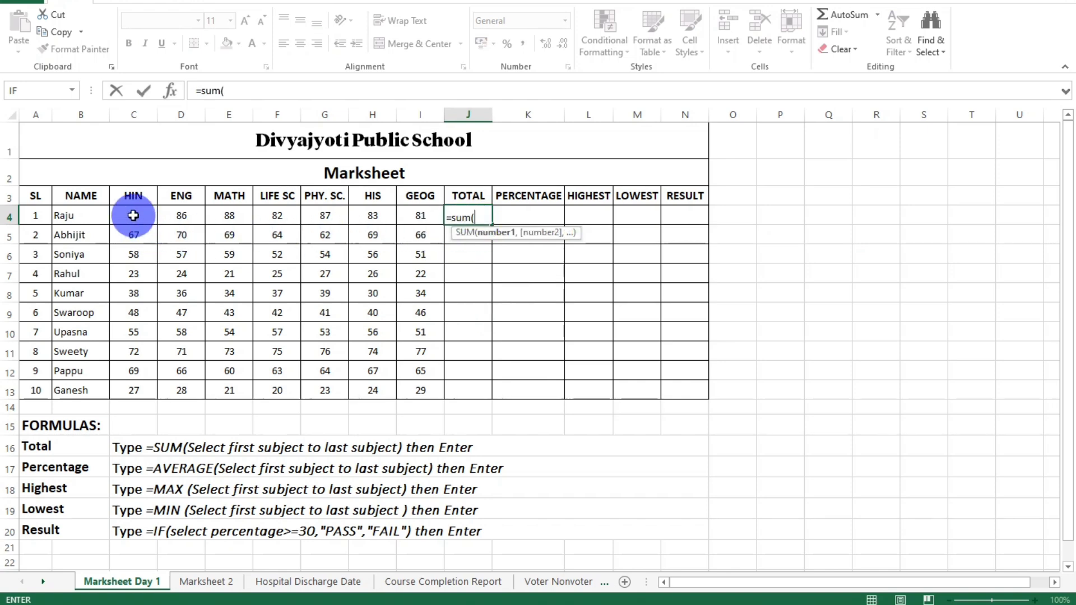
left_click_drag(134, 215, 417, 214)
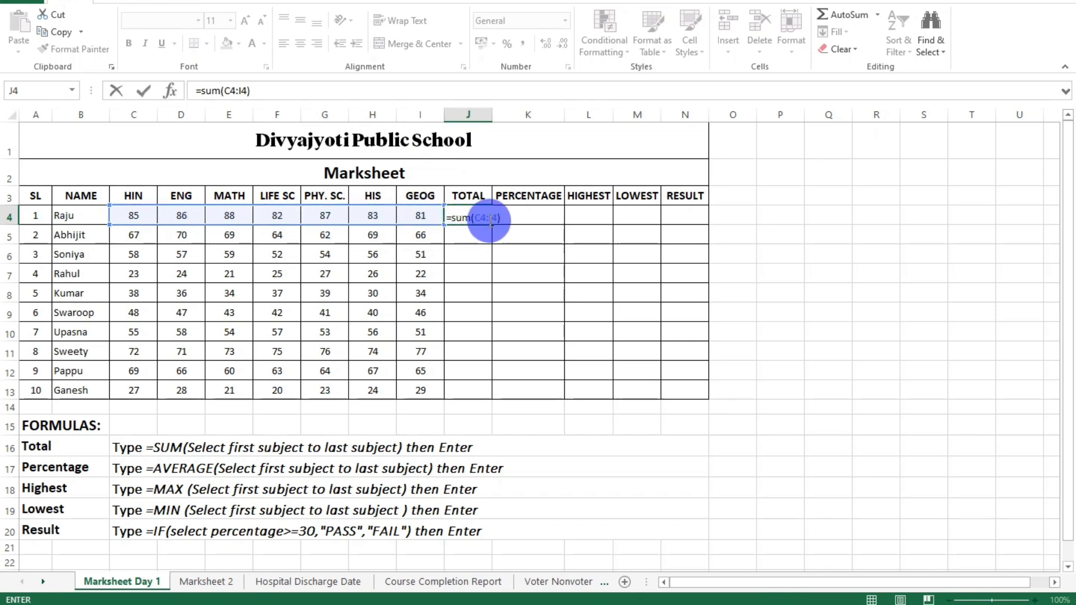
key("BackSpace")
key("BackSpace")
key("BackSpace")
key("BackSpace")
key("BackSpace")
key("BackSpace")
key("BackSpace")
key("BackSpace")
key("BackSpace")
key("BackSpace")
key("BackSpace")
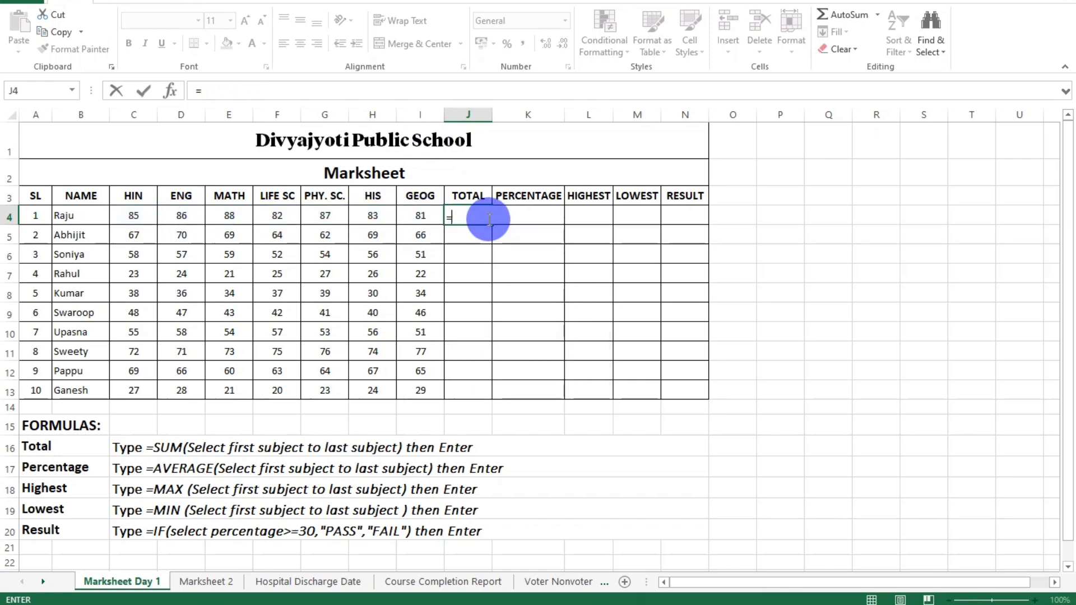
Enter the formula =SUM(C4:I4) in cell J4 to total the first student's marks.
type("=sum")
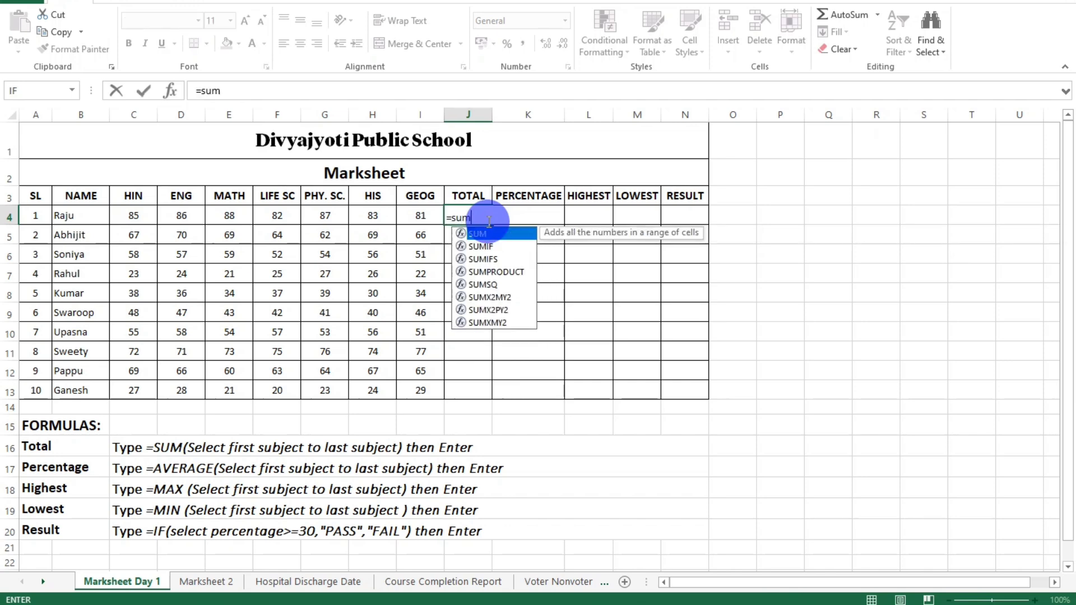
type("(")
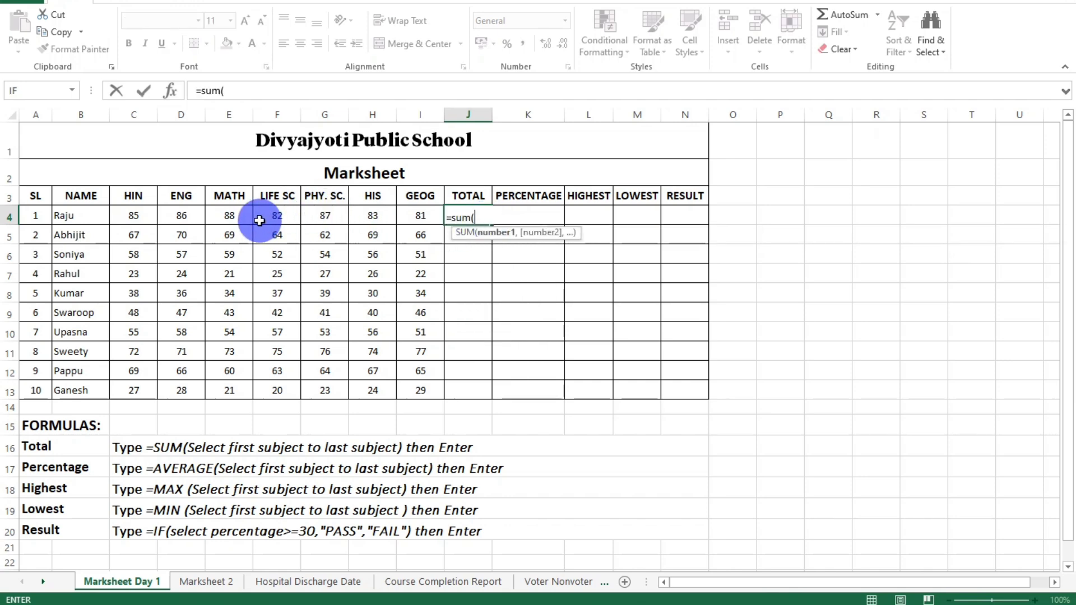
left_click_drag(380, 214, 380, 215)
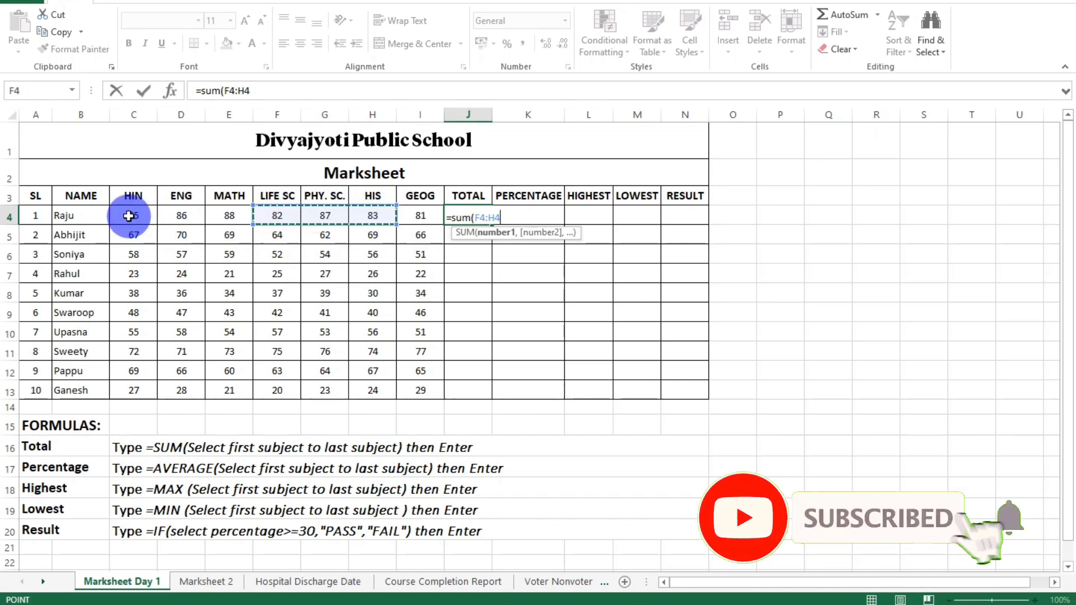
left_click_drag(128, 216, 222, 215)
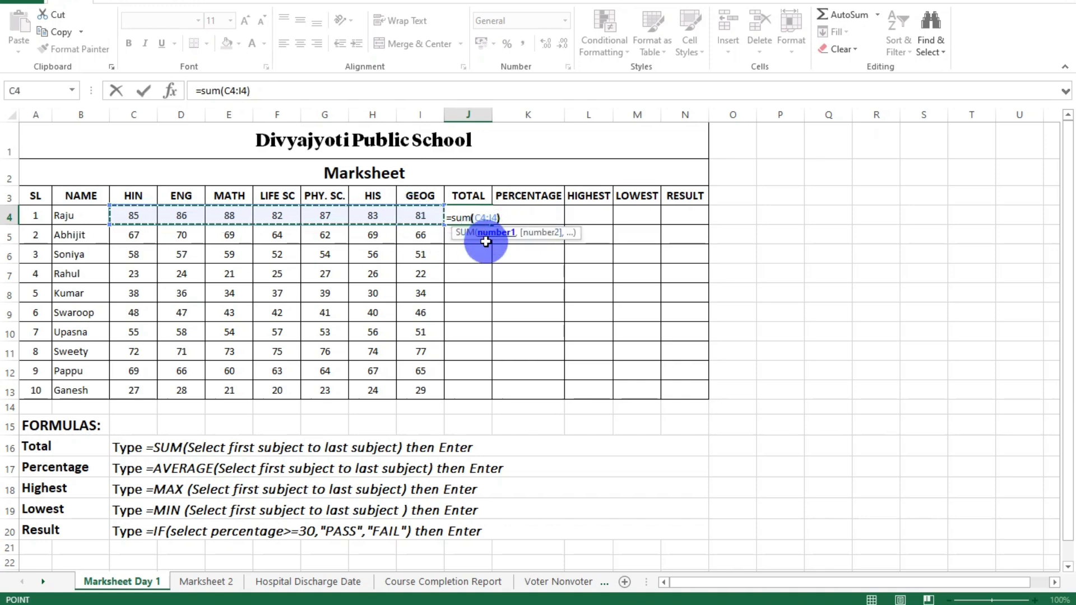
type(")")
key("Return")
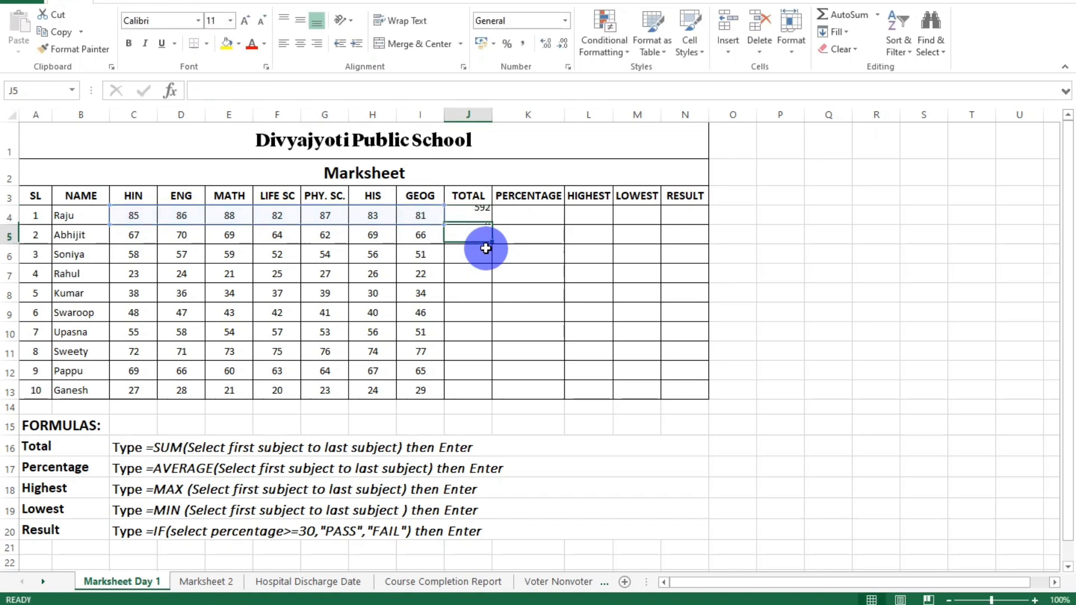
left_click(473, 217)
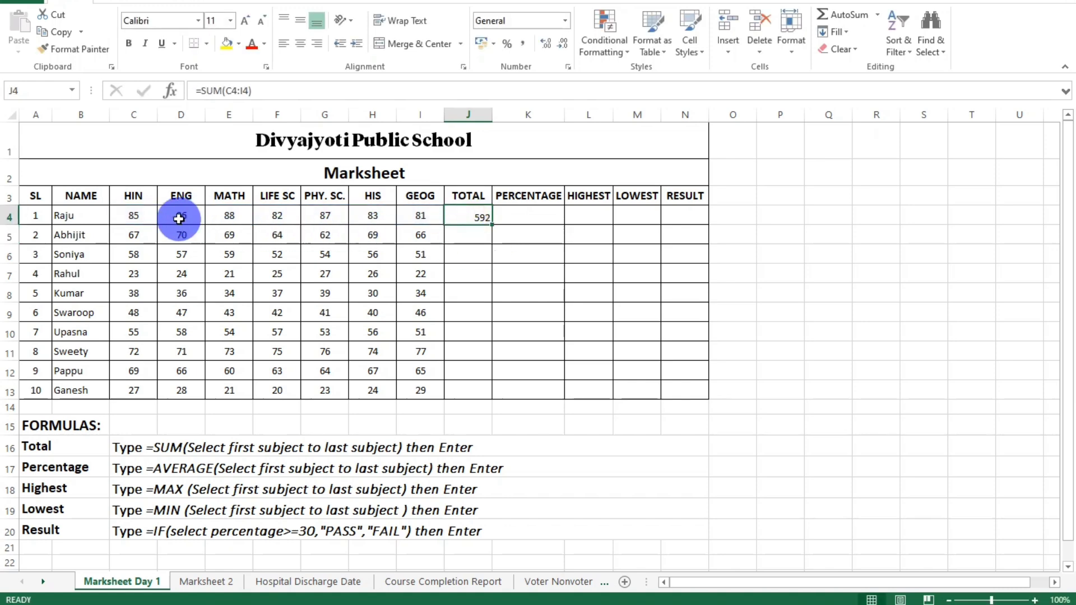
Enter =SUM(C5:I5) in cell J5 for the second student's total and check it against the Total formula instructions.
left_click(472, 237)
type("=")
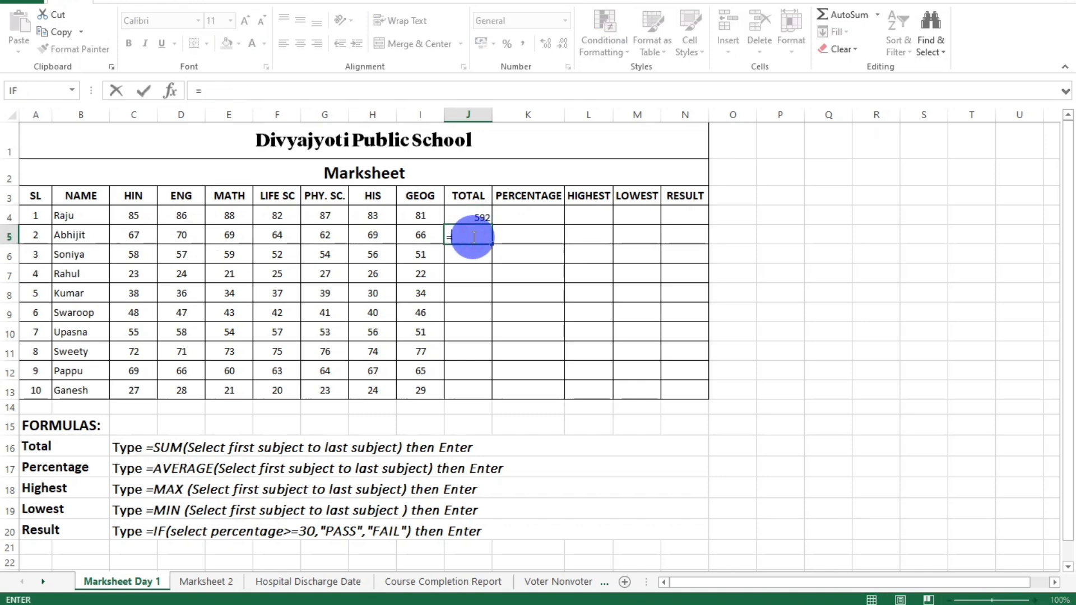
type("sum(")
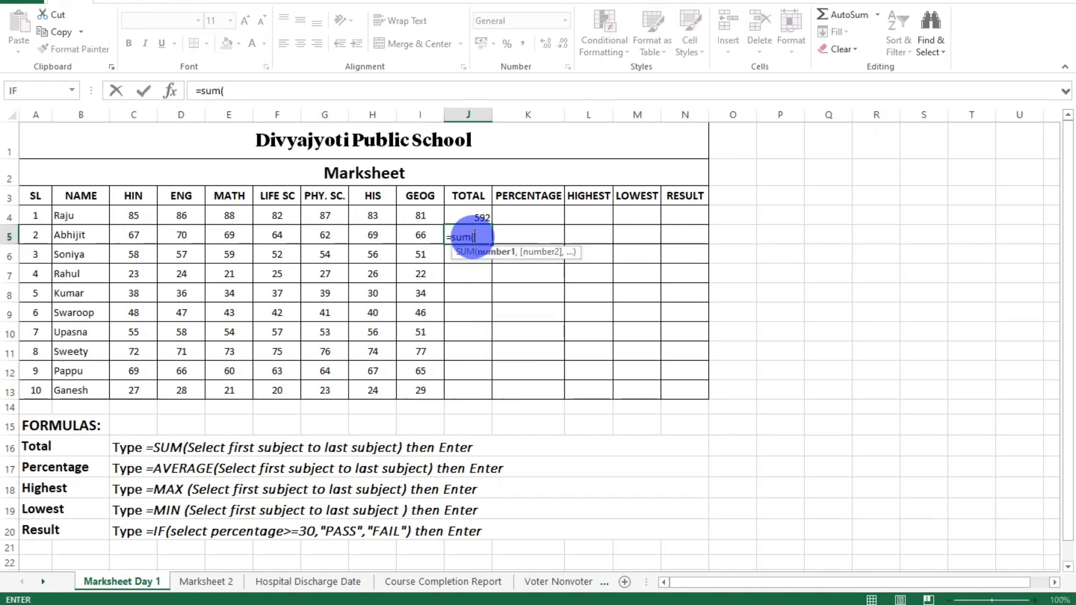
left_click_drag(132, 238, 415, 237)
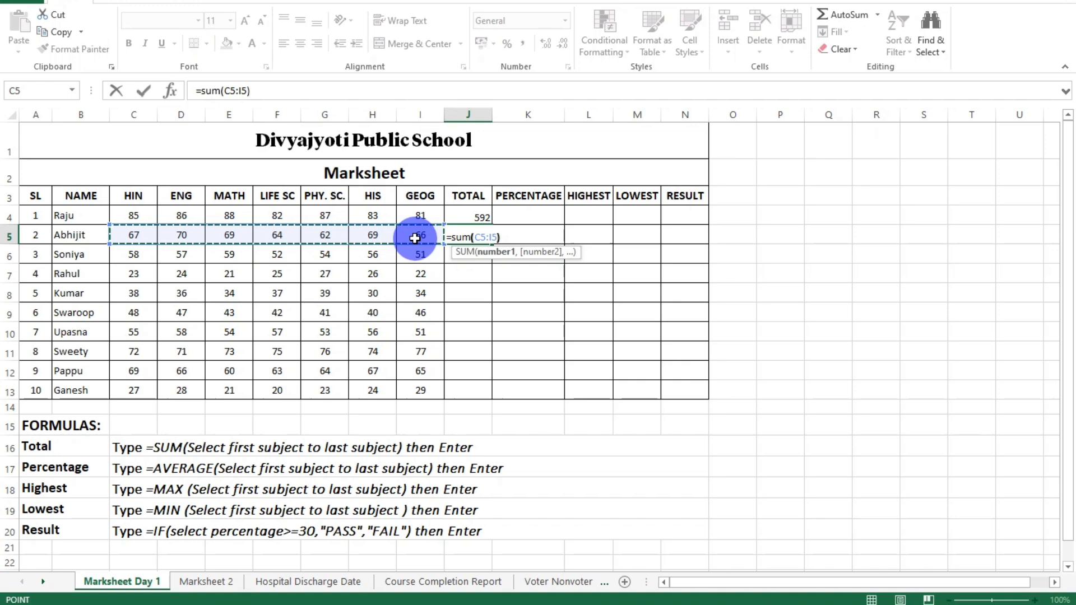
type(")")
key("Return")
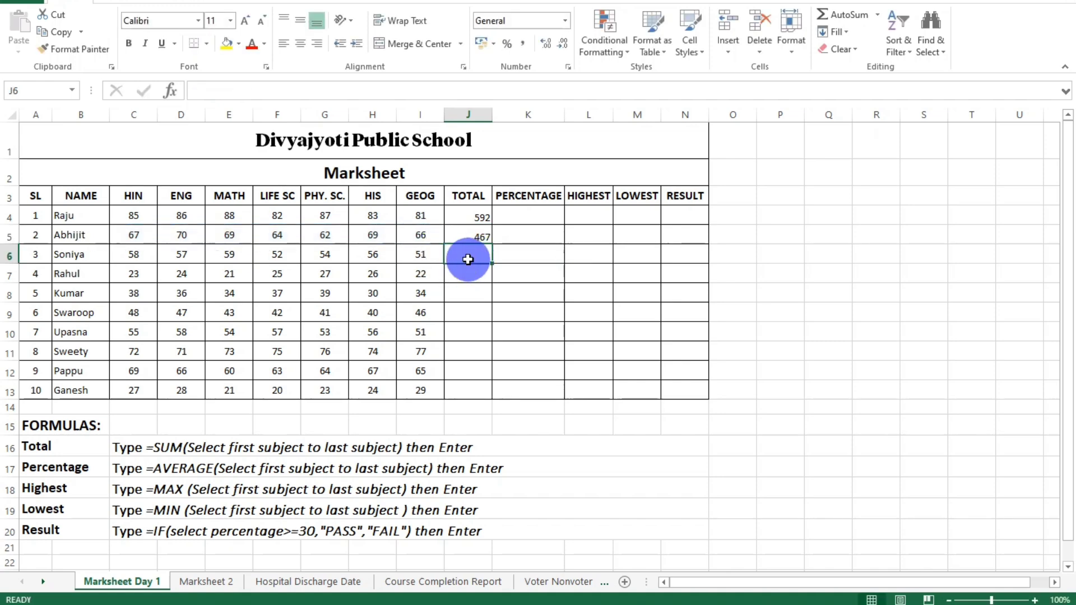
left_click(133, 448)
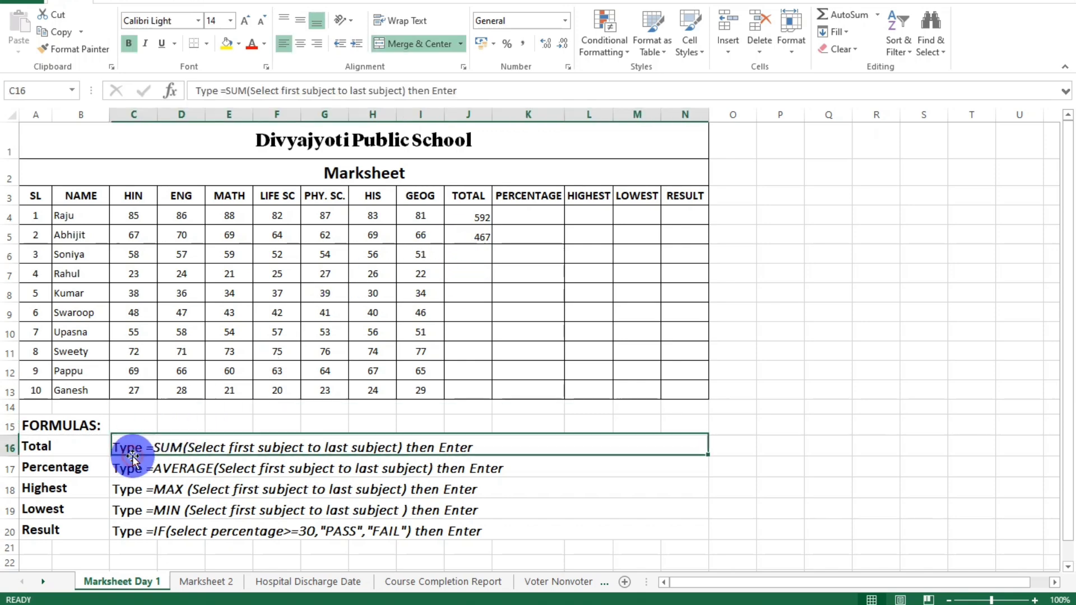
left_click(466, 257)
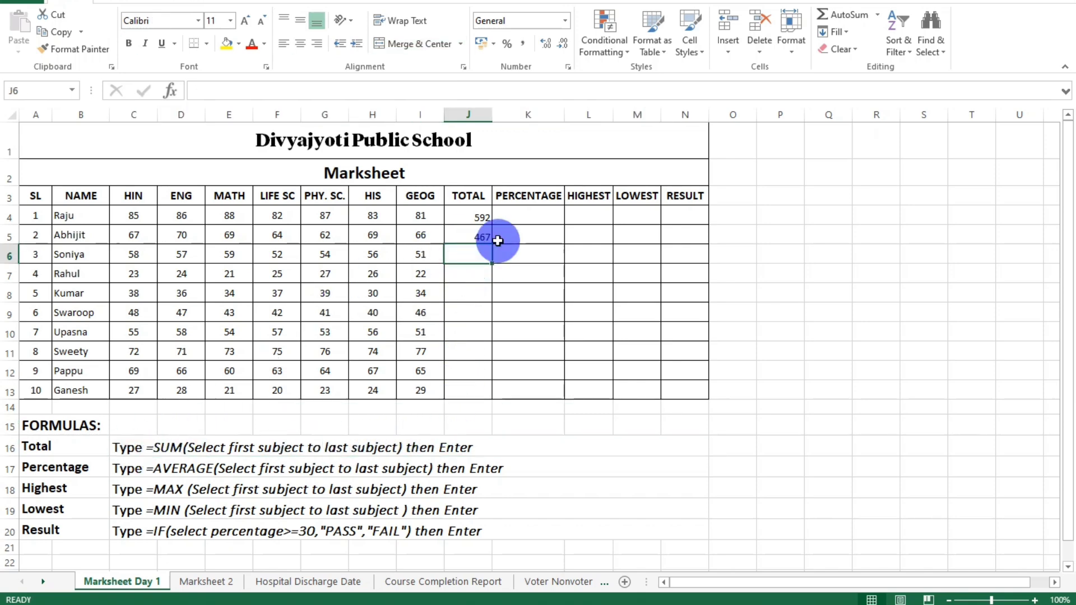
Consult the Percentage formula instructions in row 17 and enter =AVERAGE(C4:I4) in cell K4 for the first student.
left_click(513, 213)
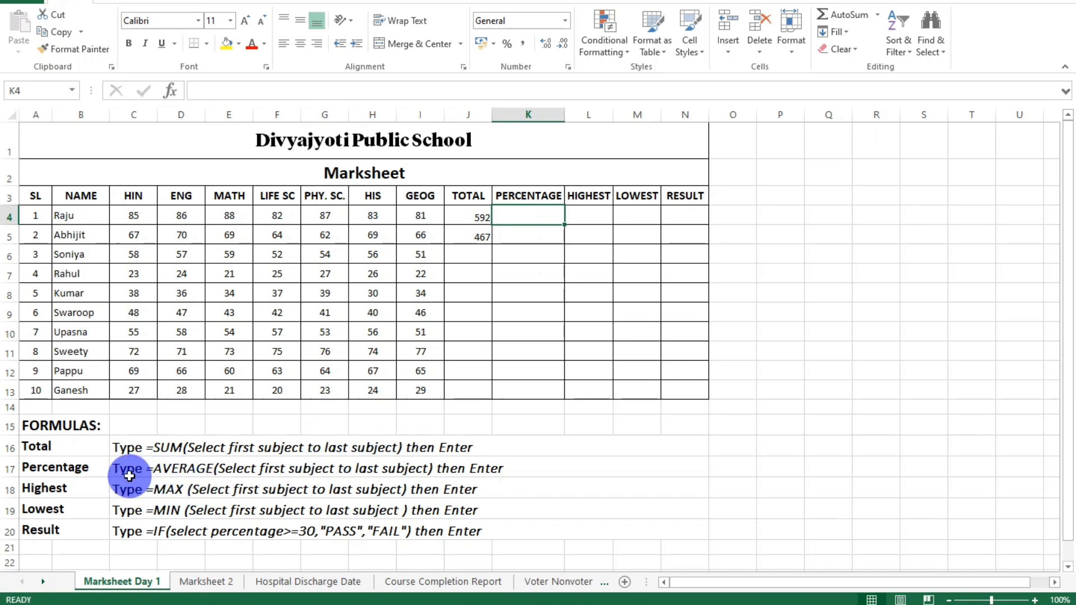
left_click(72, 470)
left_click(134, 473)
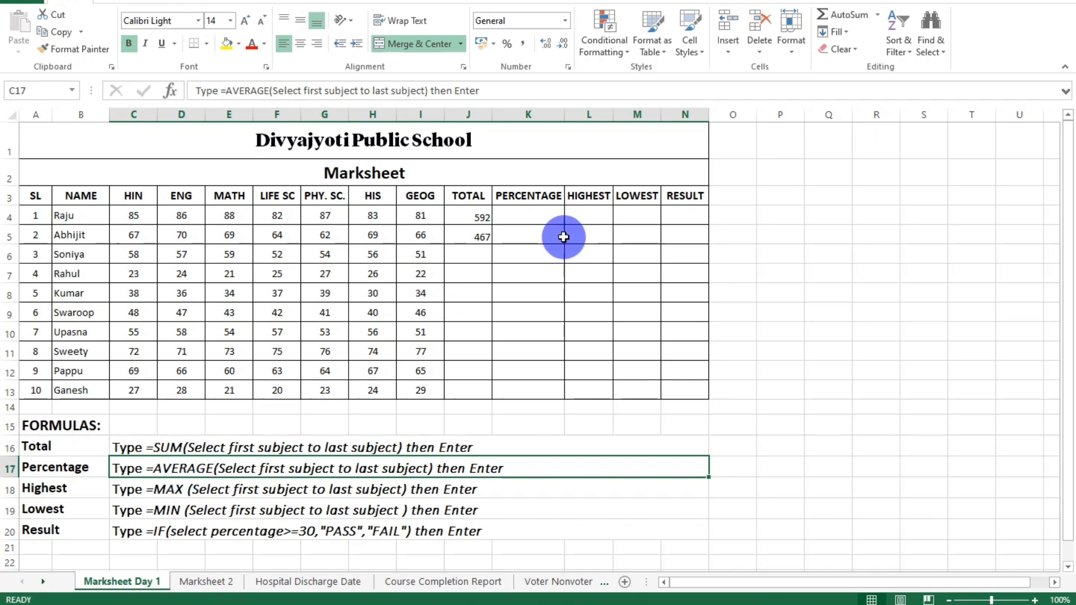
left_click(526, 216)
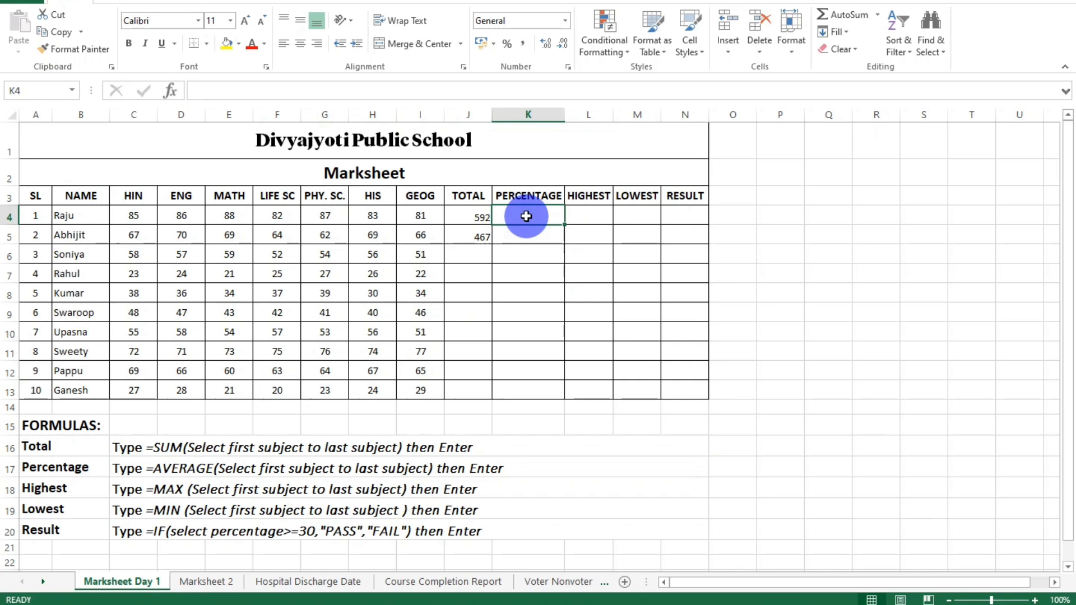
type("=average")
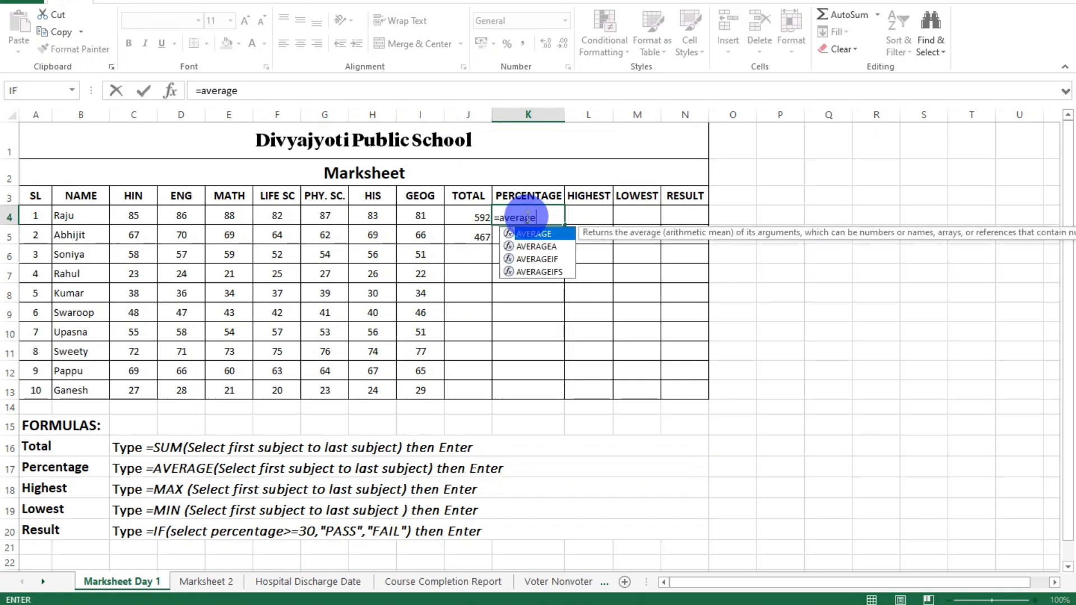
type("(")
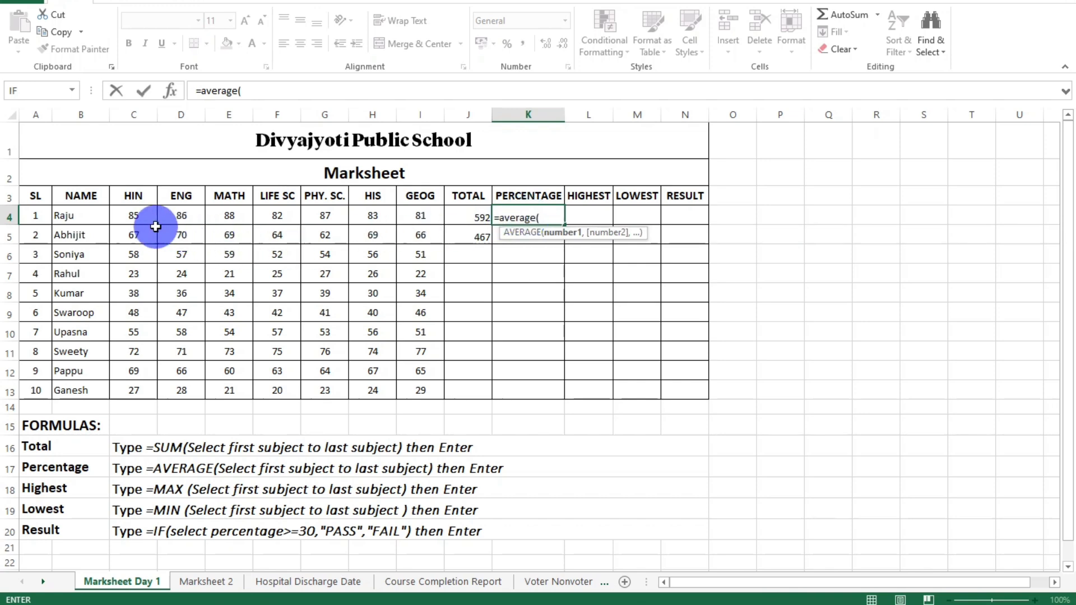
left_click_drag(137, 218, 416, 217)
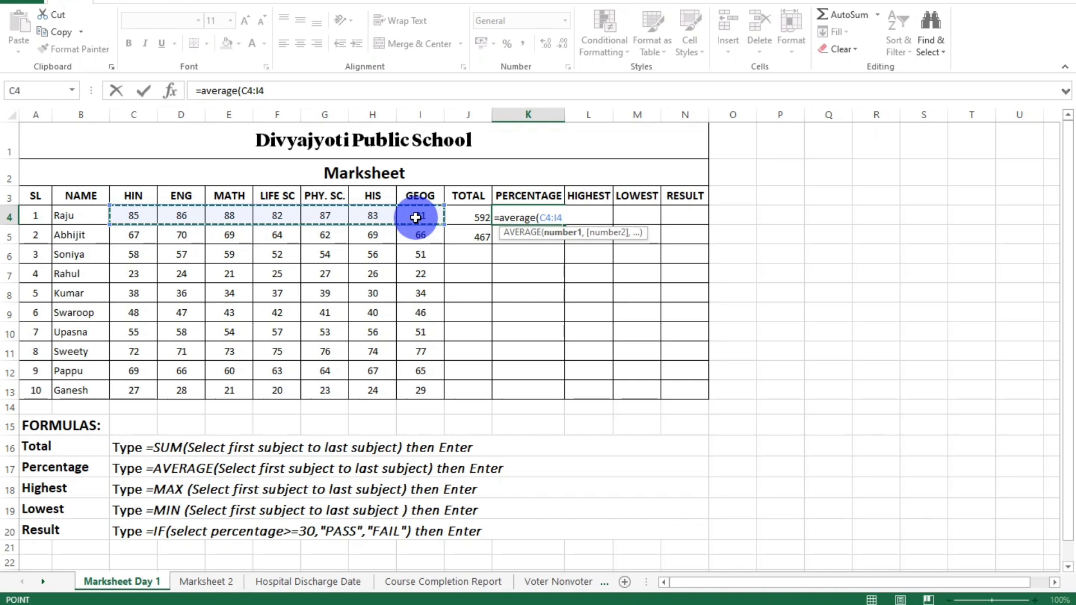
type(")")
key("Return")
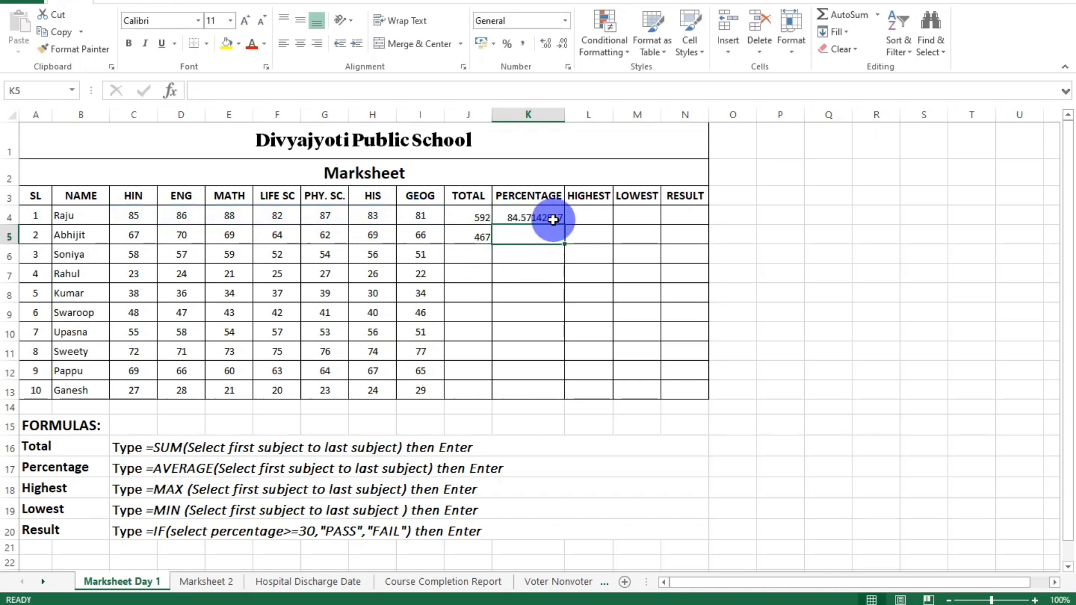
Reduce the percentage in cell K4 to one decimal place.
left_click(538, 229)
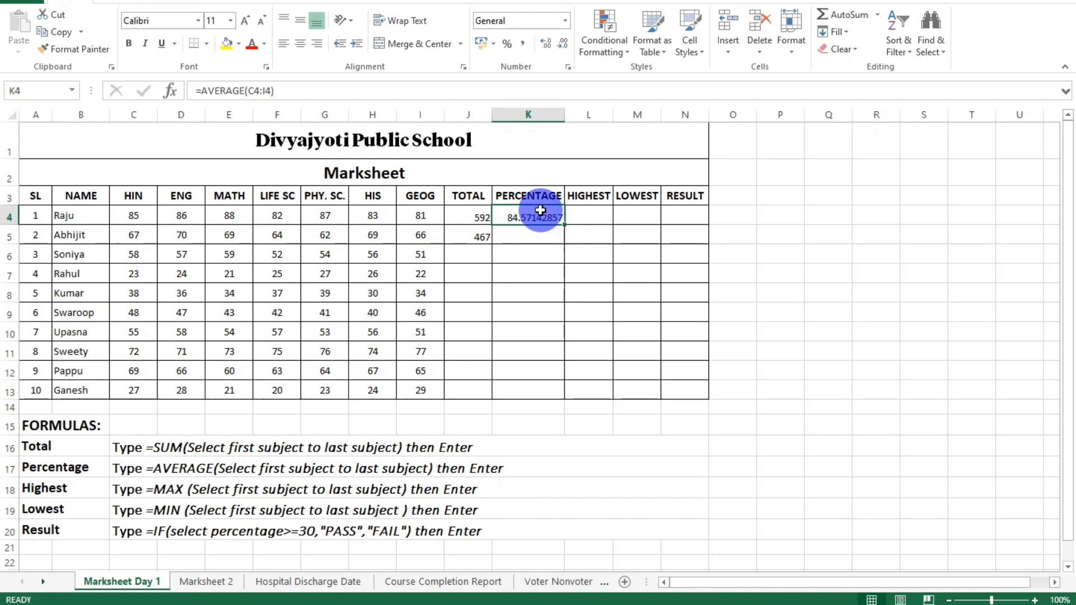
left_click(546, 45)
left_click(562, 45)
left_click(562, 45)
left_click(562, 45)
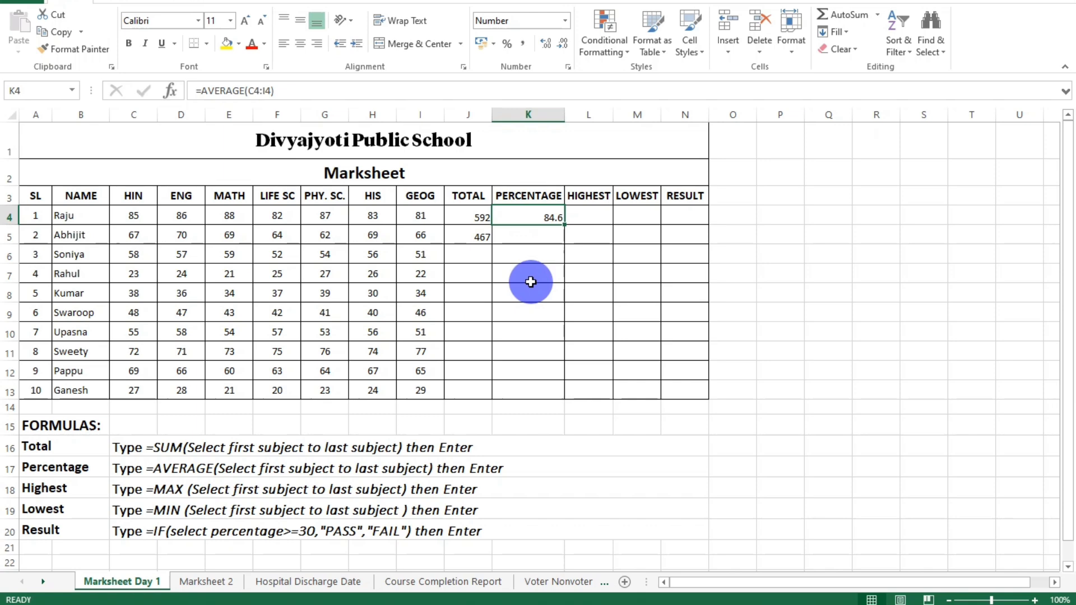
Enter the formula =AVERAGE(C5:I5) in cell K5 for the second student's percentage.
left_click(535, 236)
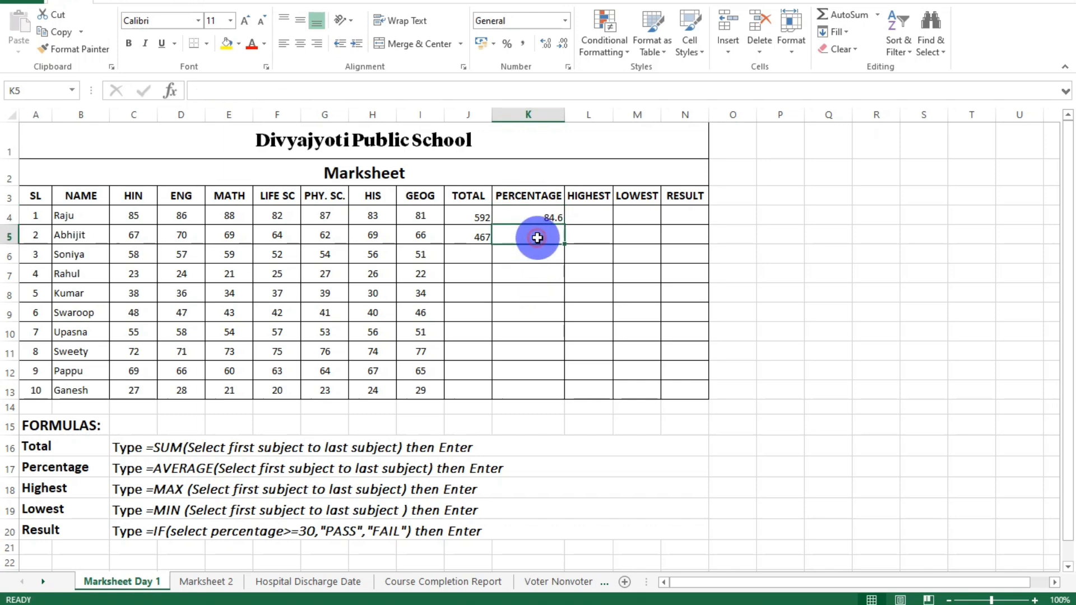
type("=")
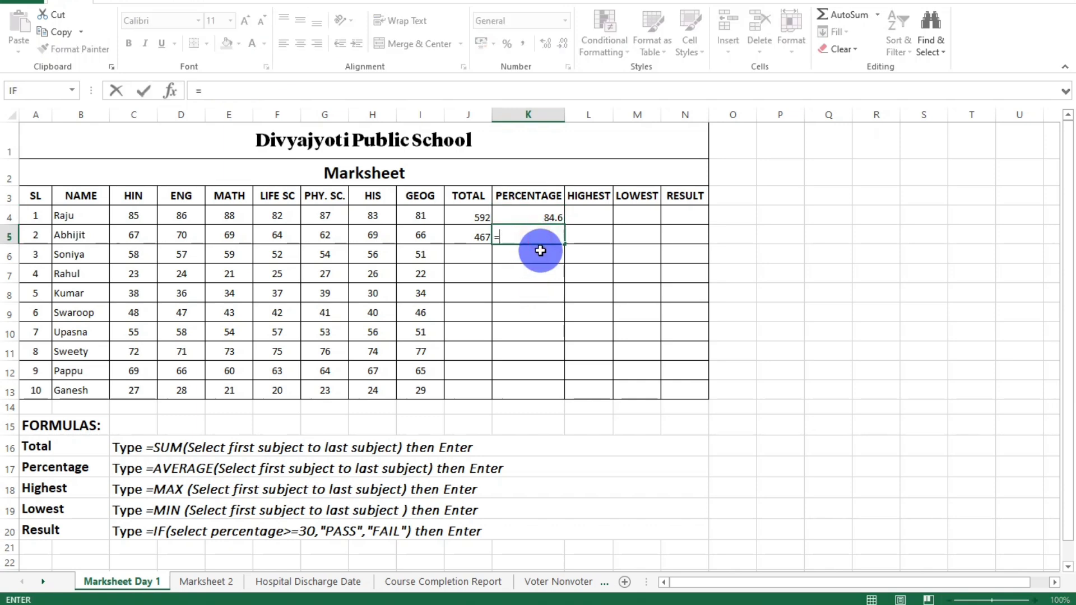
type("ave")
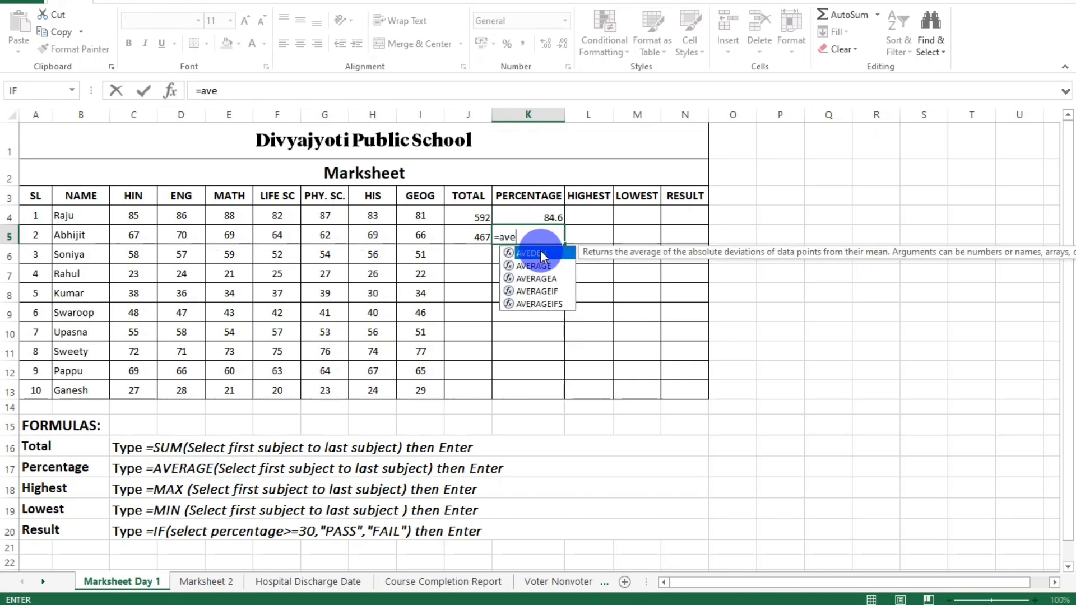
type("rage(")
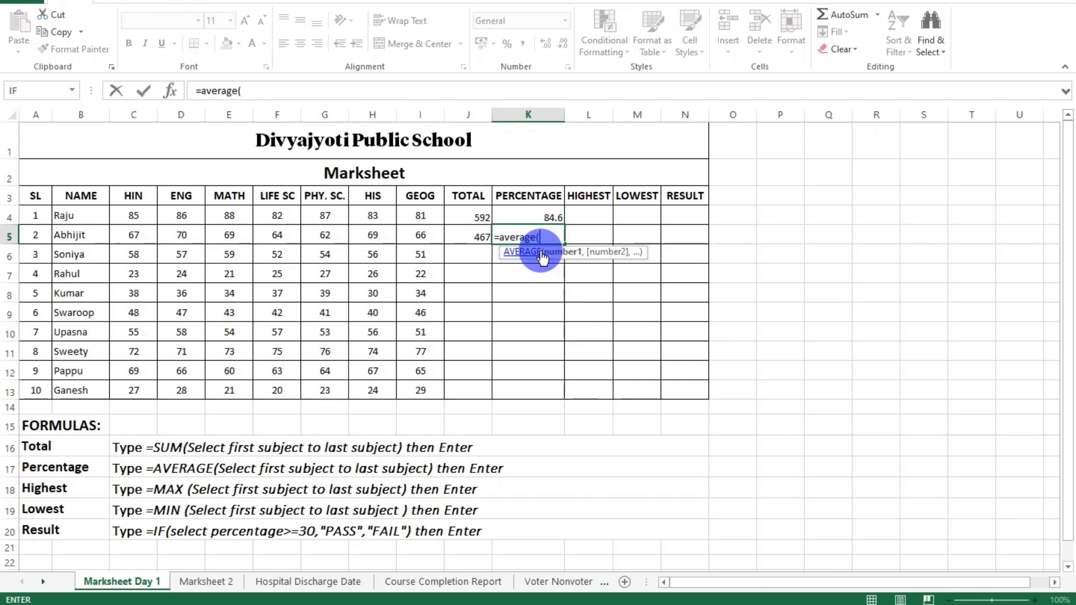
left_click_drag(134, 237, 411, 235)
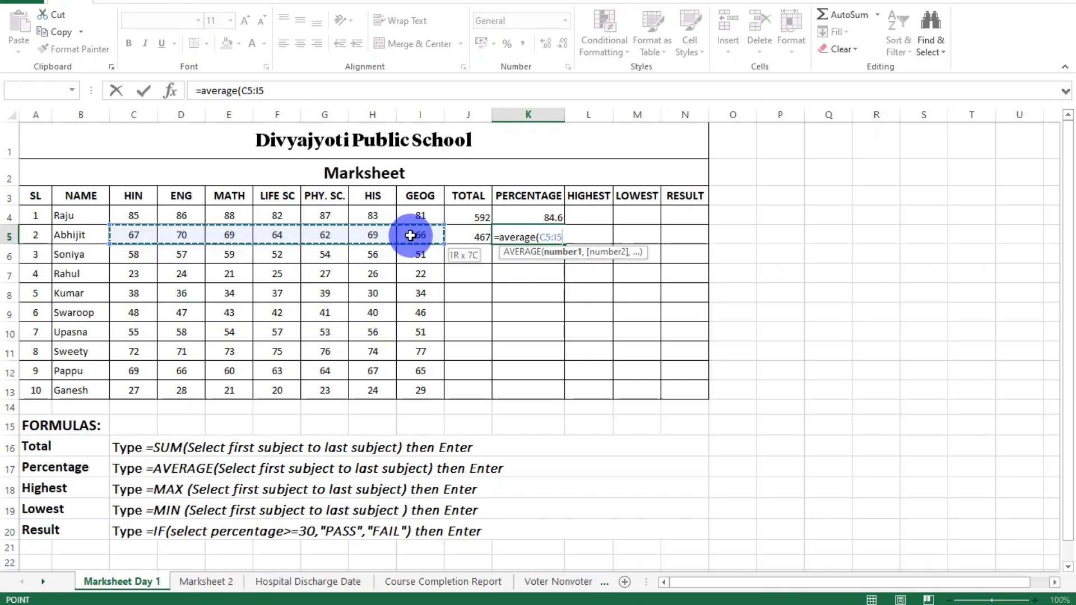
type(")")
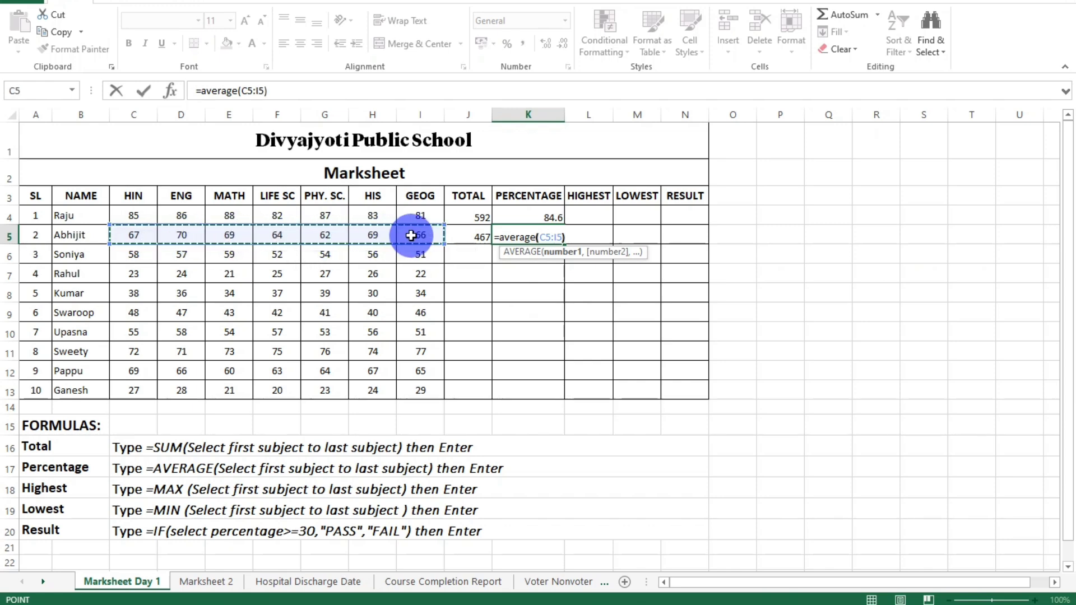
key("Return")
Reduce the second student's percentage in cell K5 to one decimal place.
left_click(526, 239)
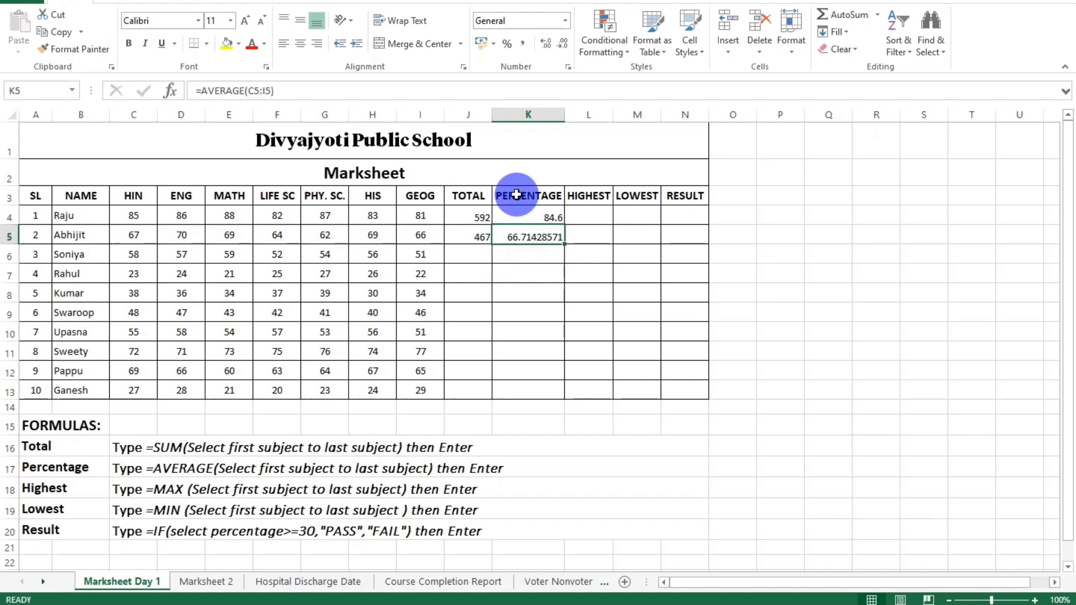
left_click(565, 48)
left_click(567, 48)
left_click(568, 50)
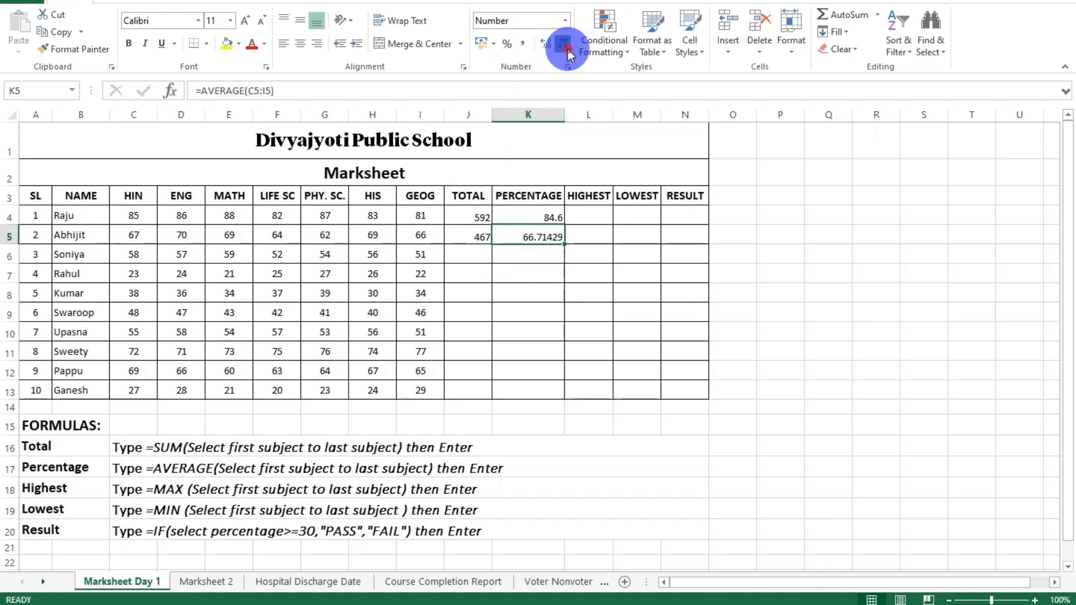
left_click(567, 48)
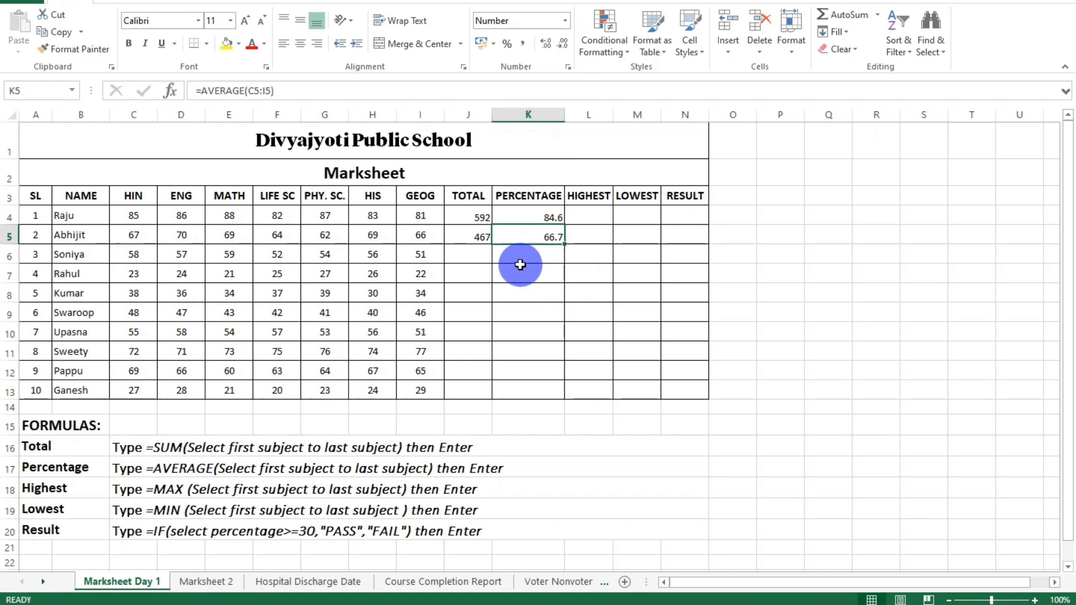
Enter the formula =MAX(C4:I4) in cell L4 to find the first student's highest mark.
left_click(587, 216)
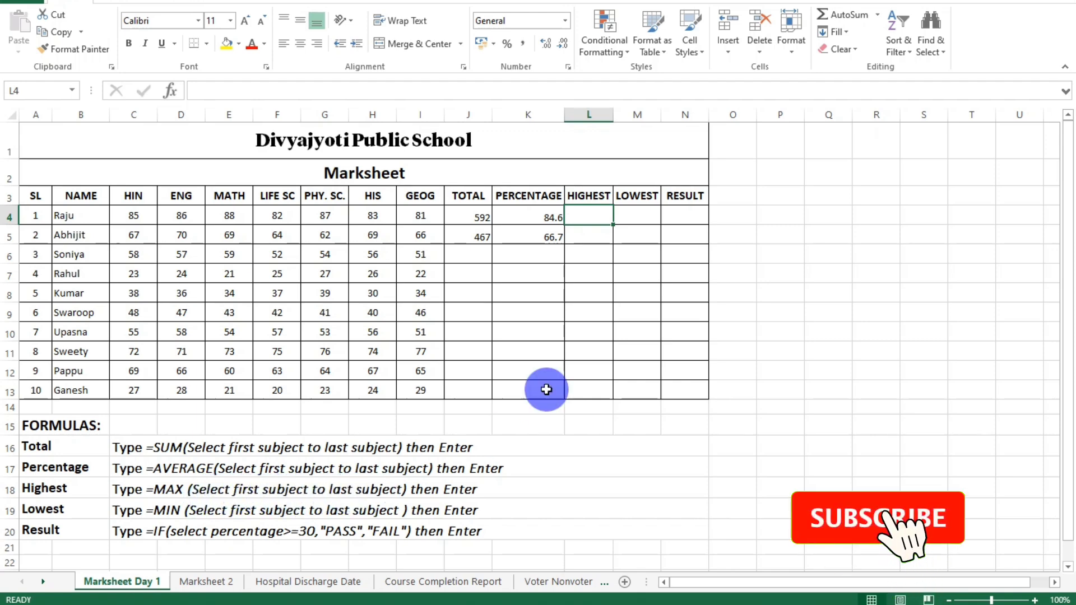
type("=")
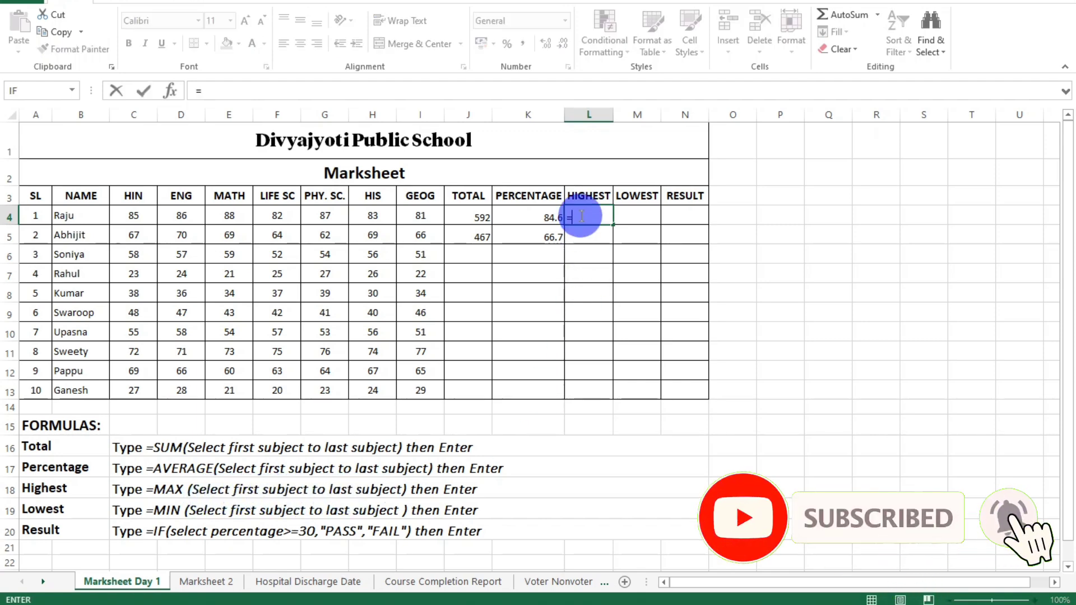
type("max(")
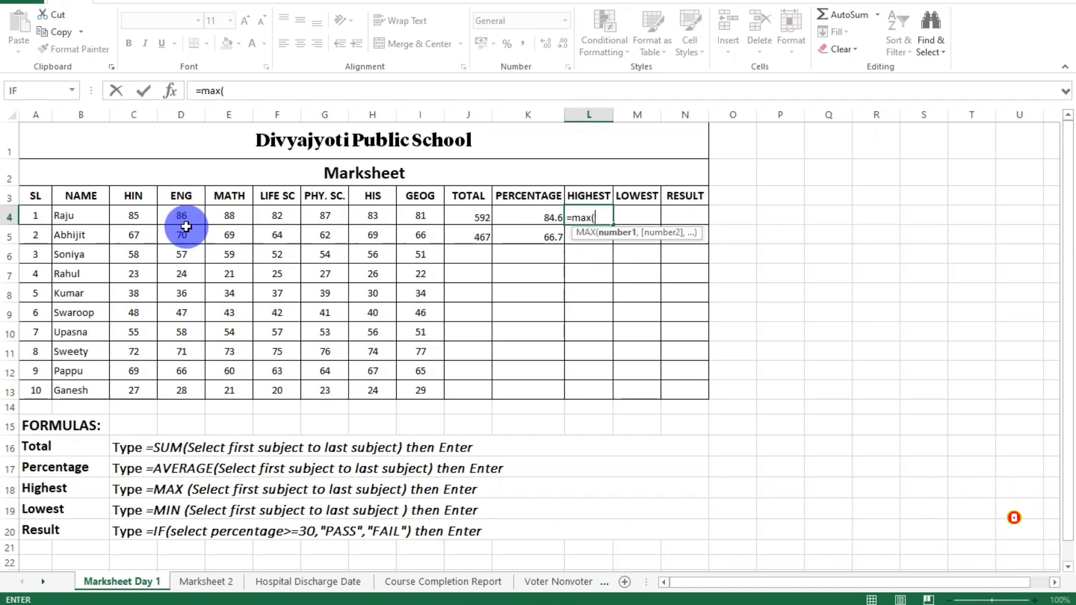
left_click_drag(135, 215, 413, 216)
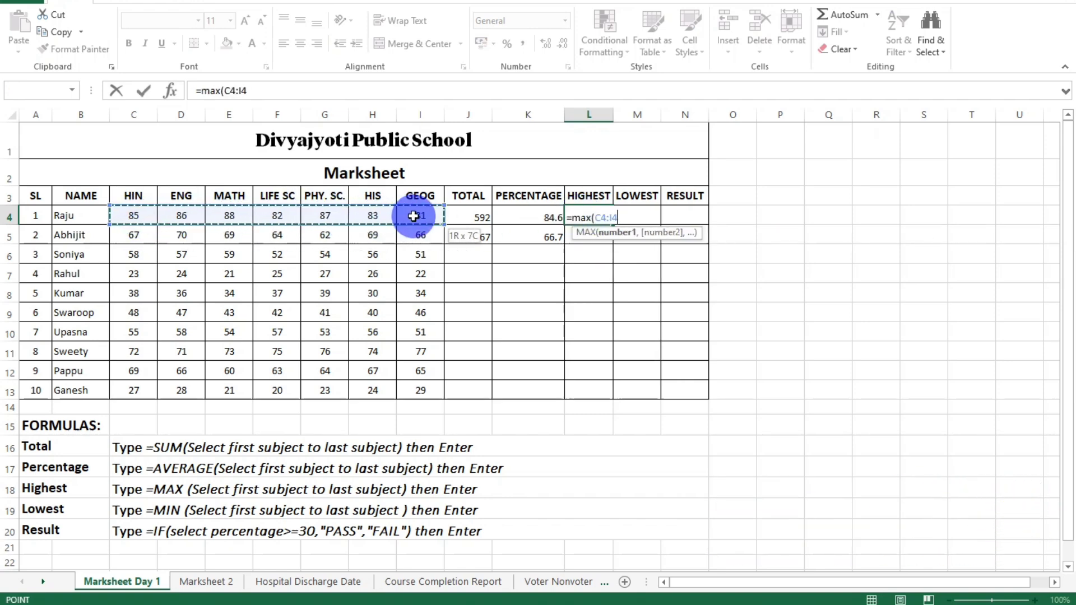
type(")")
key("Return")
Compare the highest mark in cell L4 with the first student's subject marks in C4:I4.
left_click(593, 218)
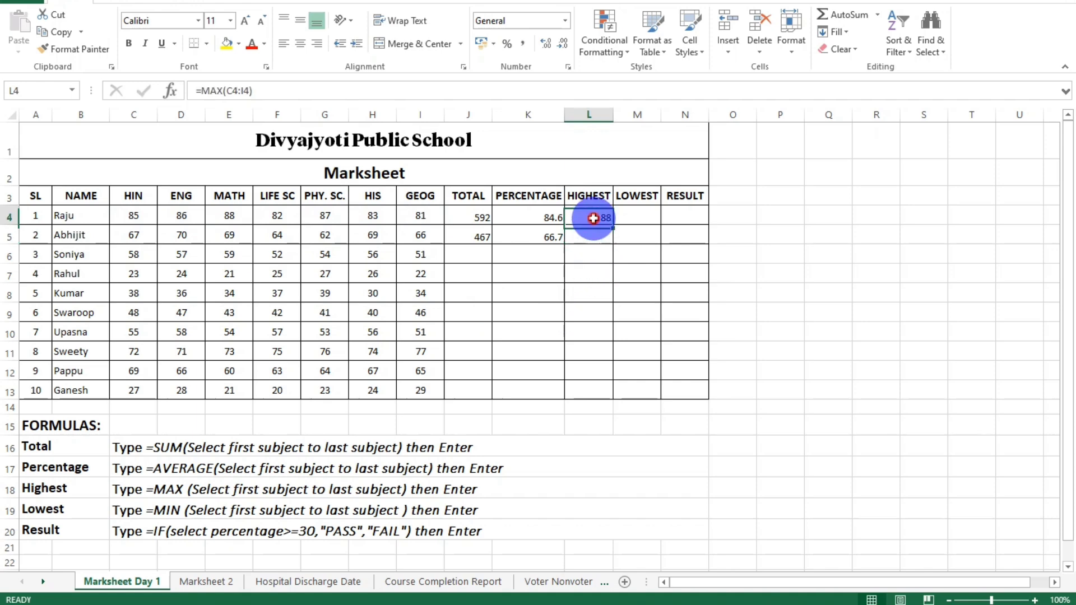
left_click(134, 219)
left_click(72, 219)
left_click_drag(133, 217, 415, 217)
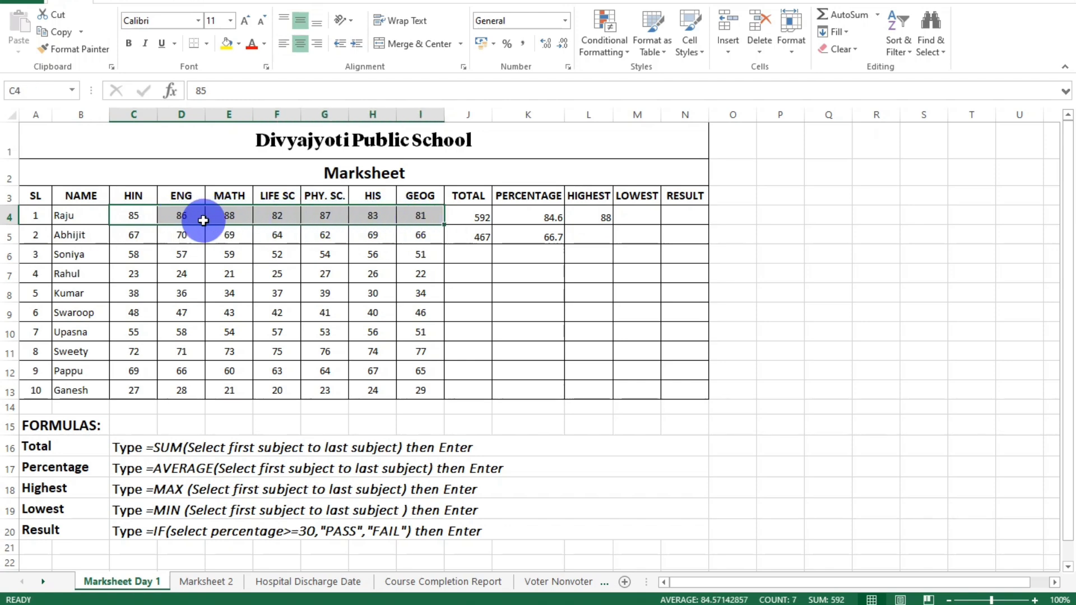
left_click(236, 216)
left_click(418, 219)
left_click_drag(418, 218, 162, 219)
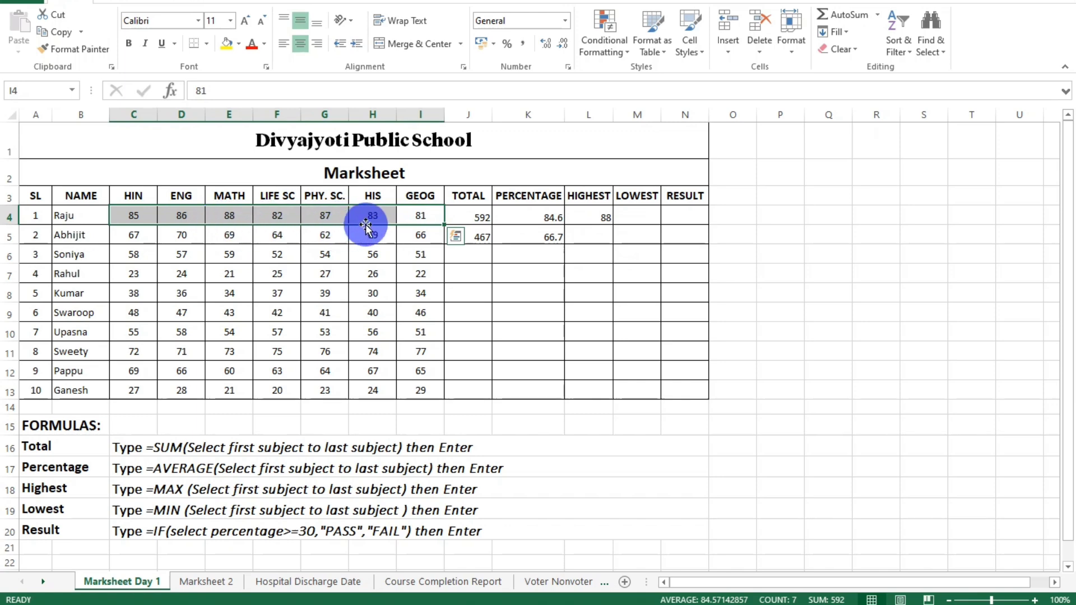
left_click(232, 217)
left_click(577, 222)
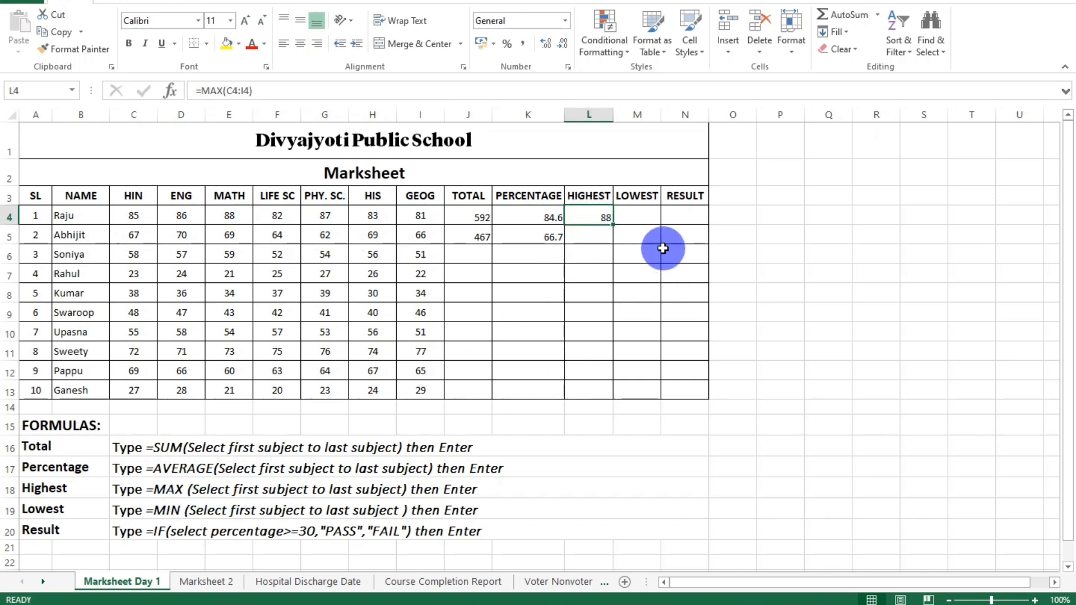
Enter =MIN(C4:I4) in cell M4 for the first student's lowest mark and check it against the subject marks.
left_click(627, 217)
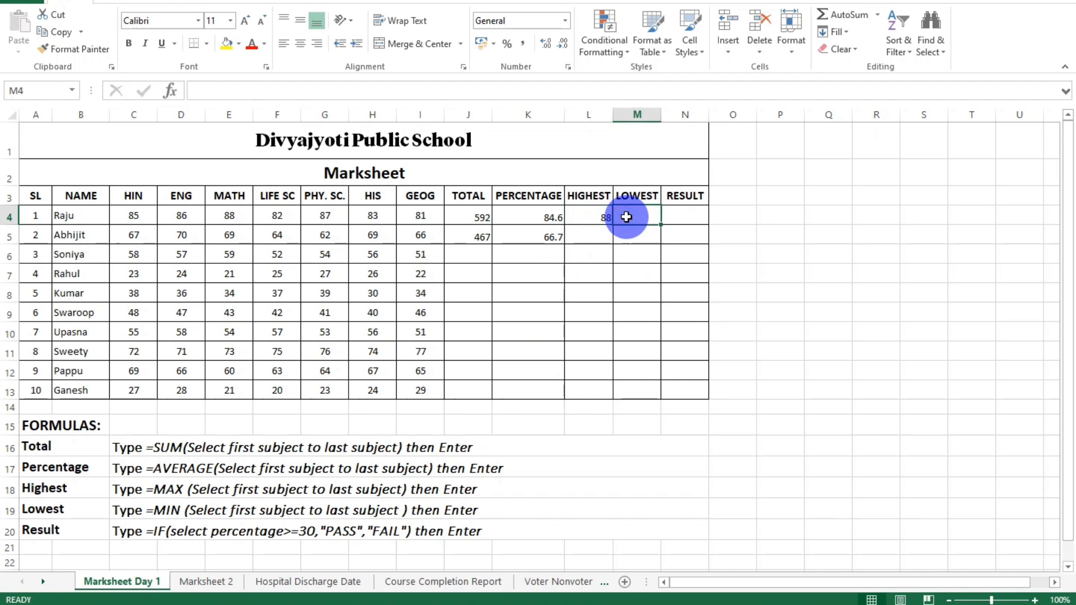
type("=")
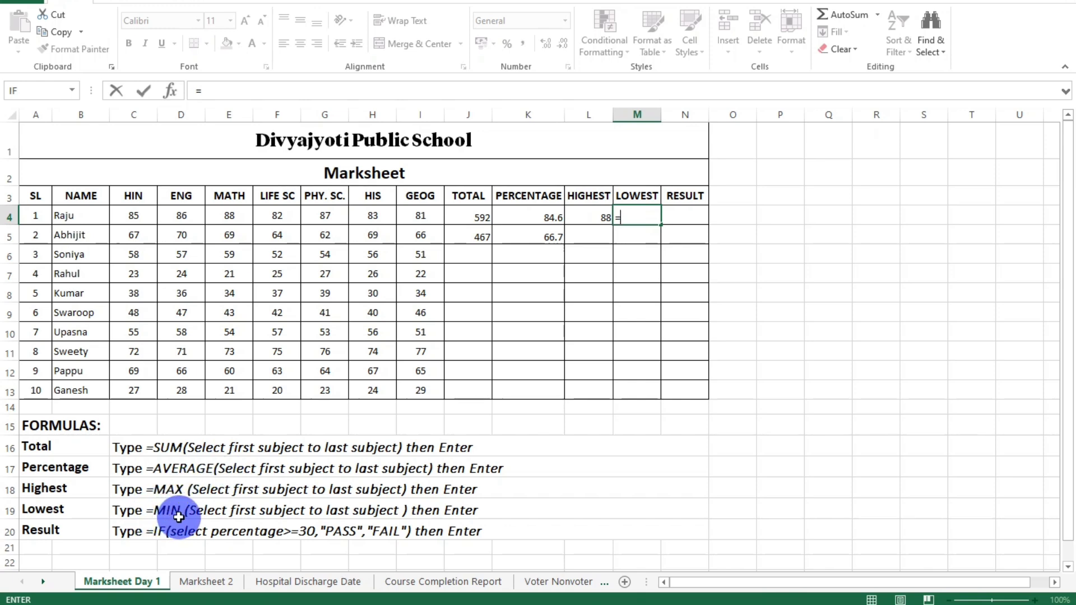
type("min")
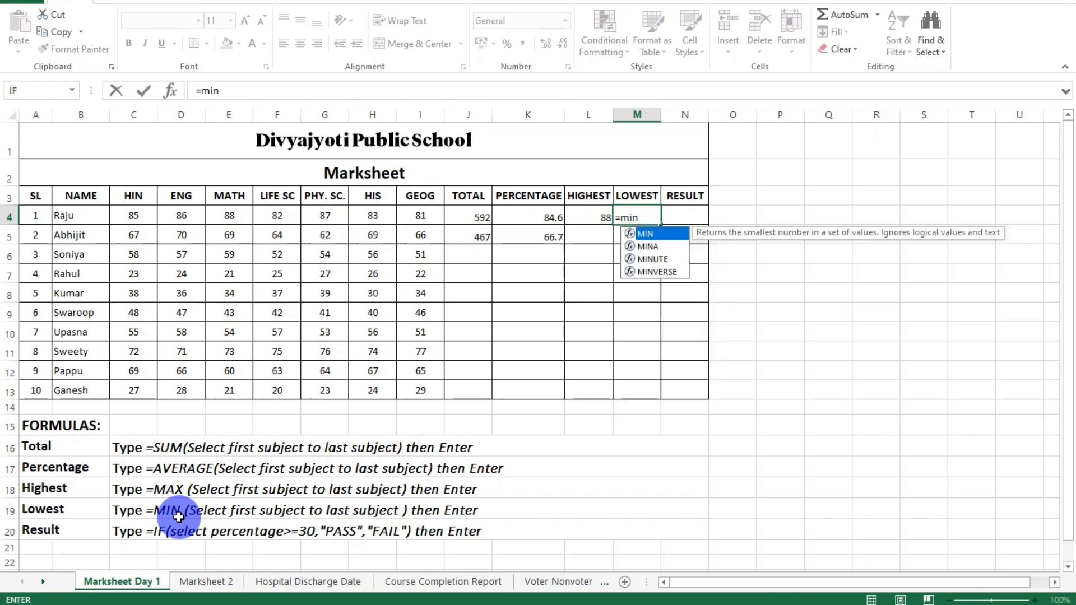
type("(")
left_click(137, 217)
left_click_drag(135, 215, 421, 216)
type(")")
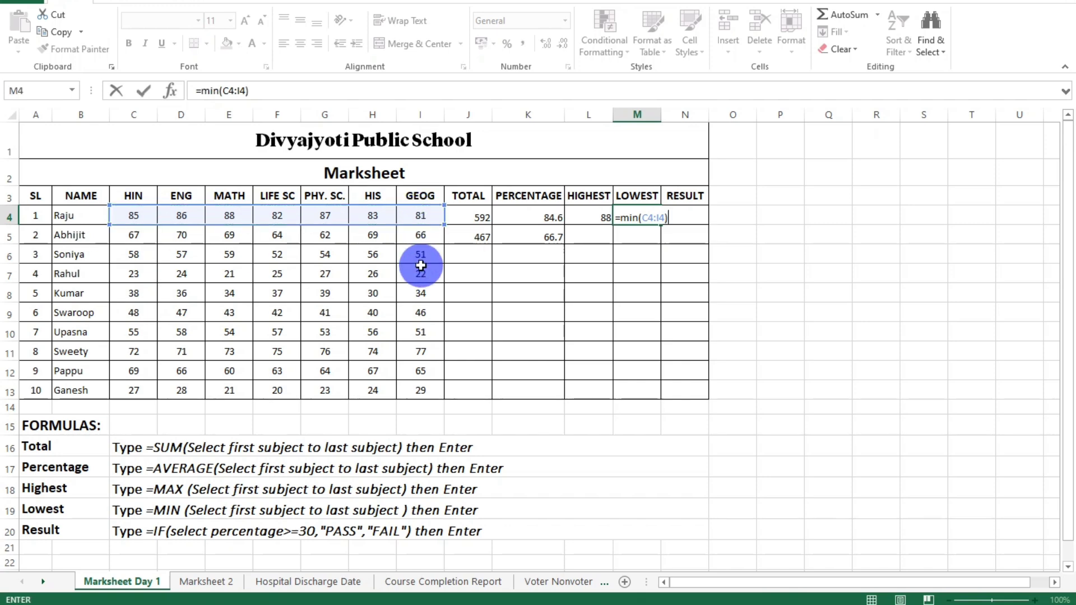
key("Return")
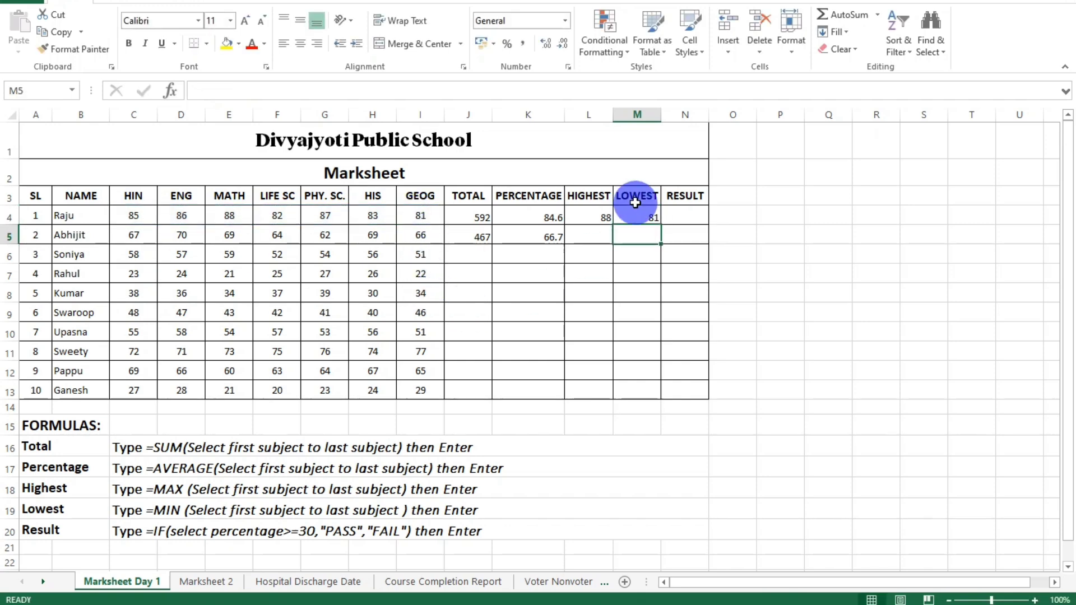
left_click_drag(128, 218, 416, 218)
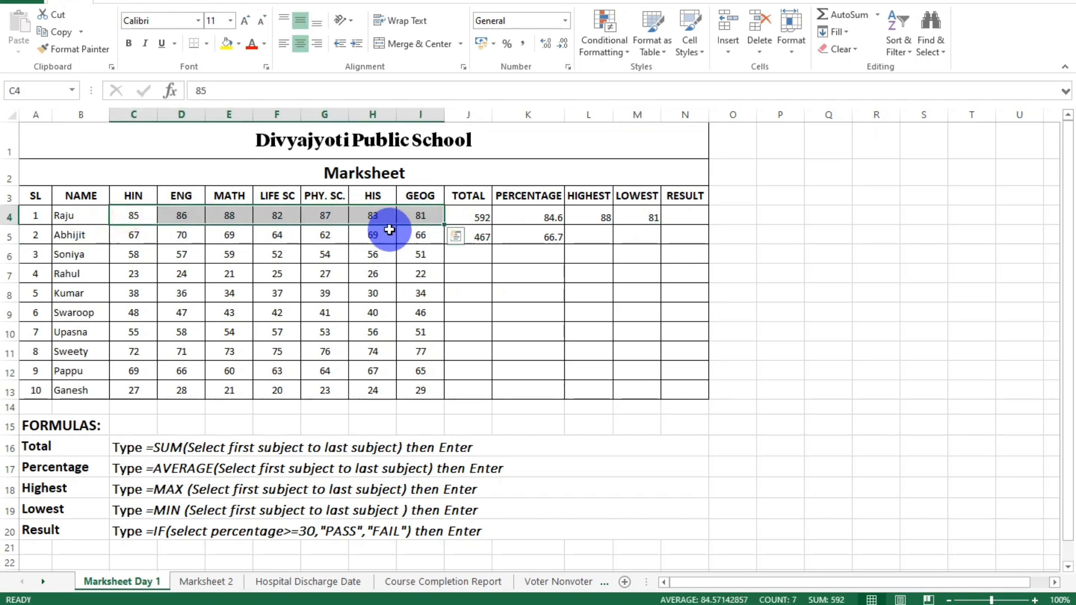
left_click(415, 212)
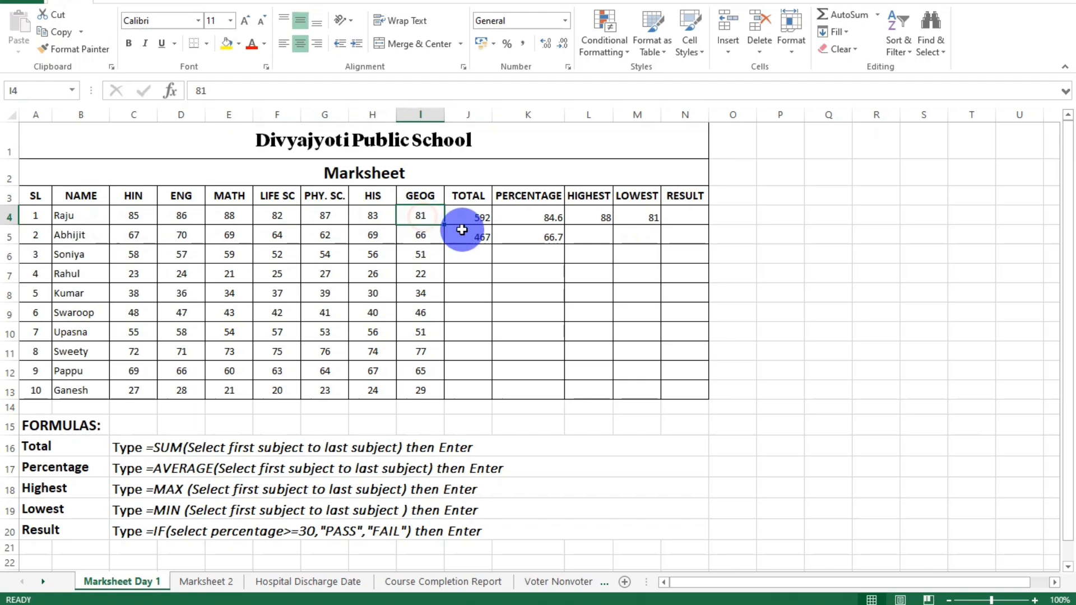
left_click(637, 217)
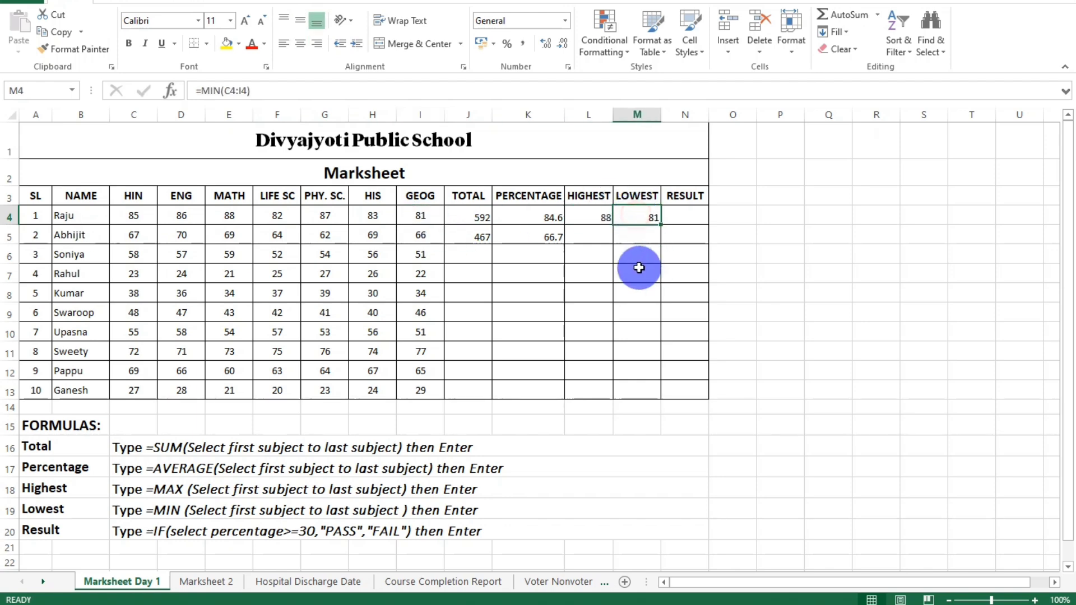
Enter the formula =MAX(C5:I5) in cell L5 to find the second student's highest mark.
left_click(588, 241)
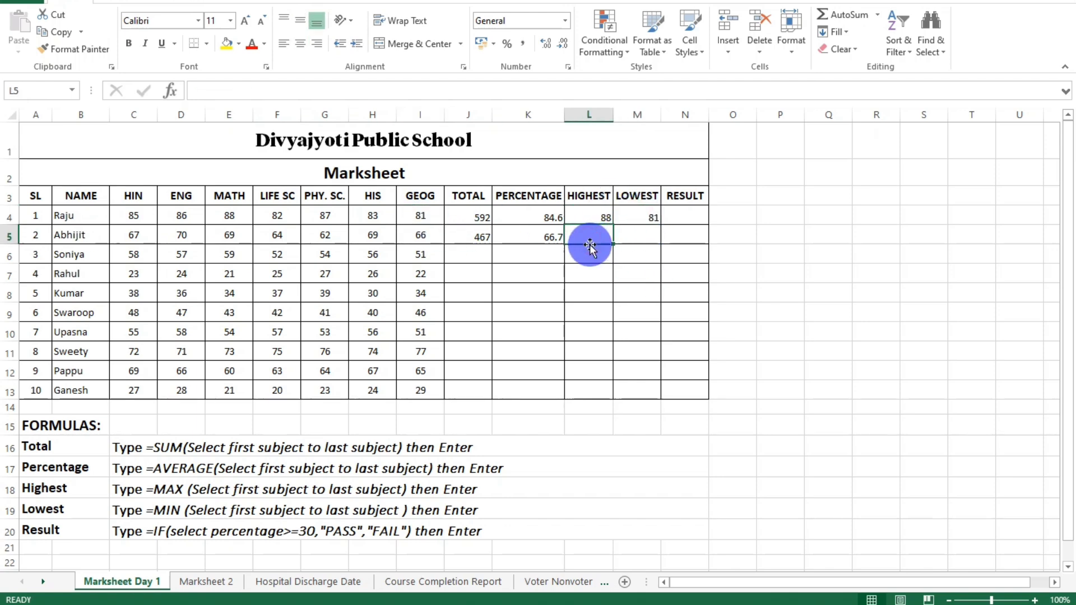
type("=")
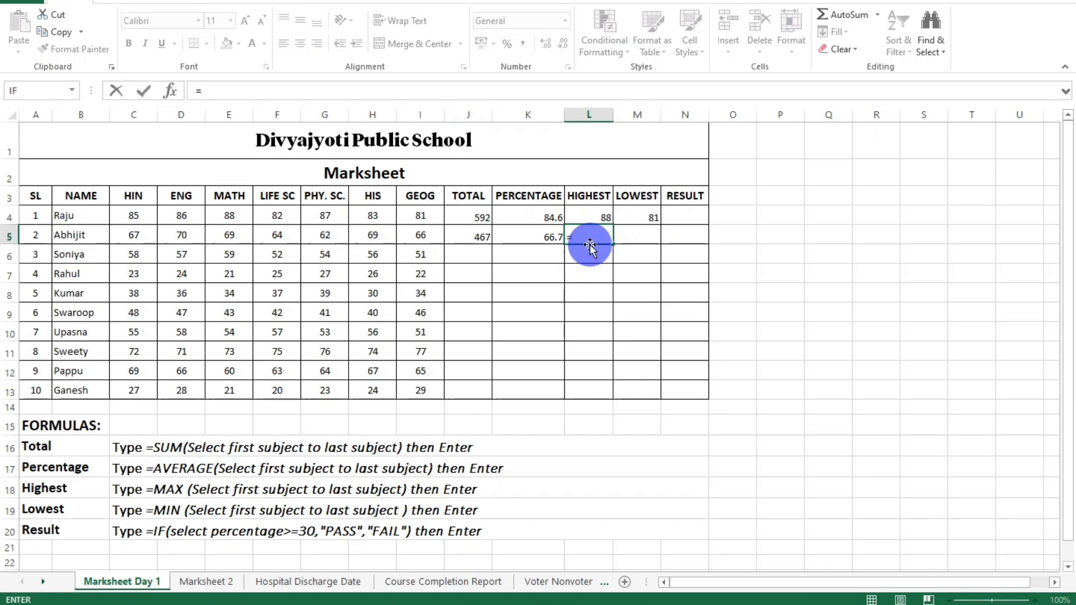
type("max(")
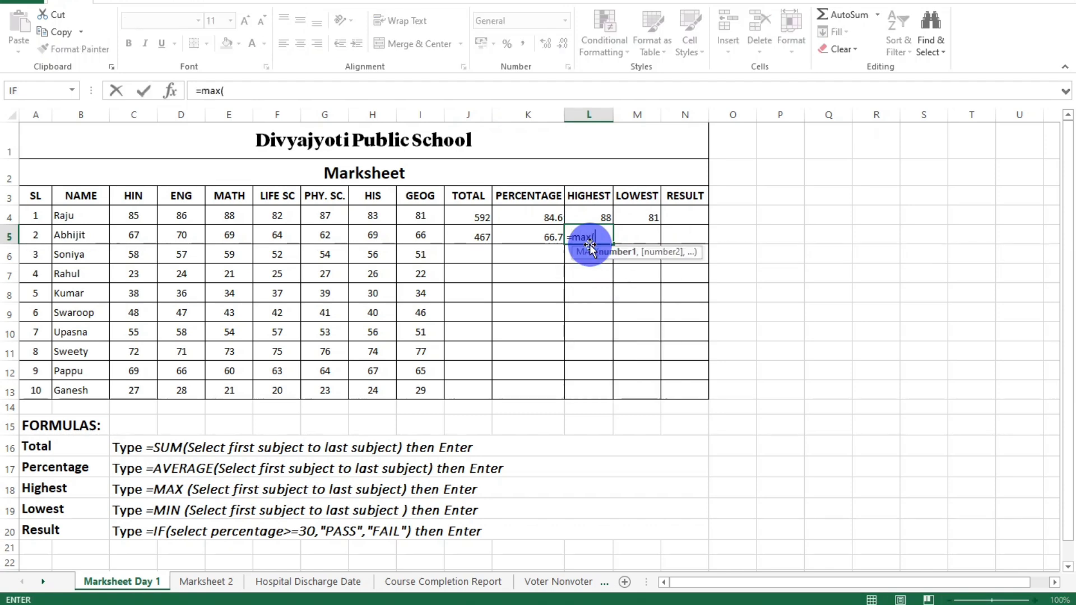
left_click_drag(134, 236, 413, 236)
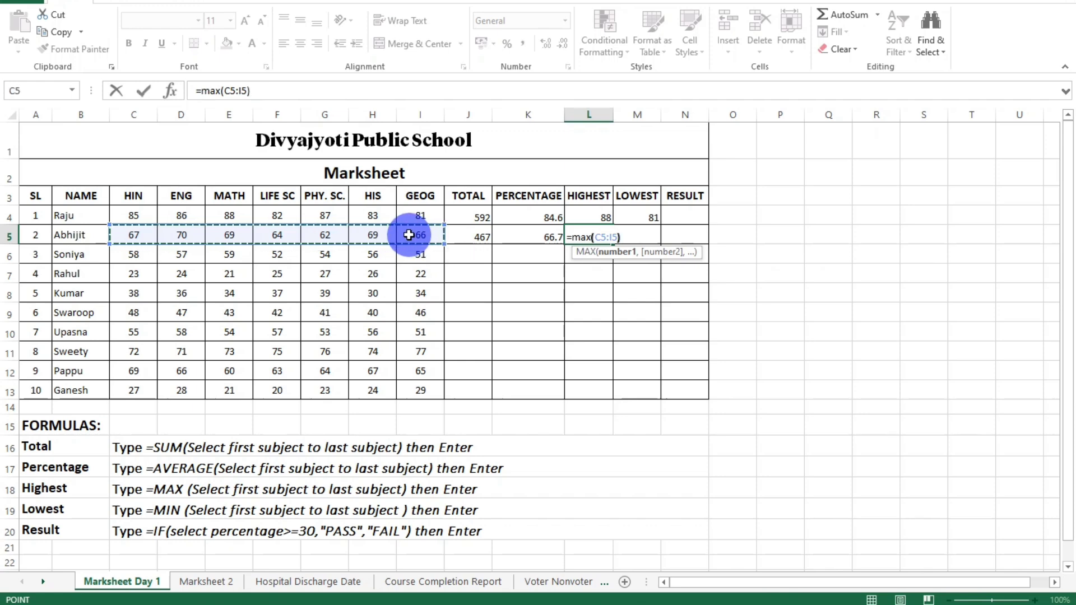
type(")")
key("Return")
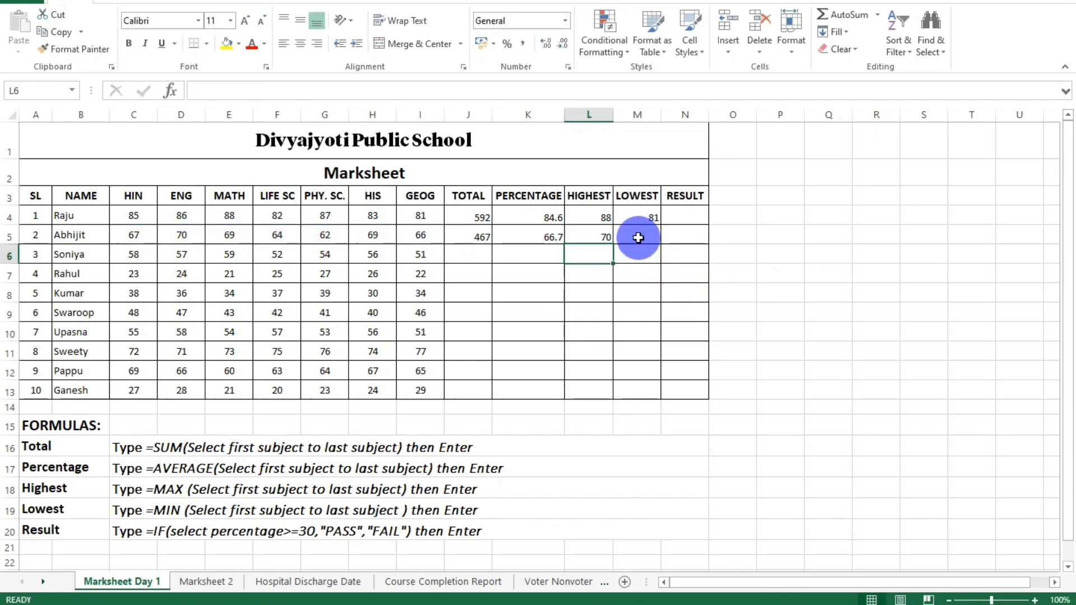
Enter the formula =MIN(C5:I5) in cell M5 to find the second student's lowest mark.
left_click(638, 238)
type("=min")
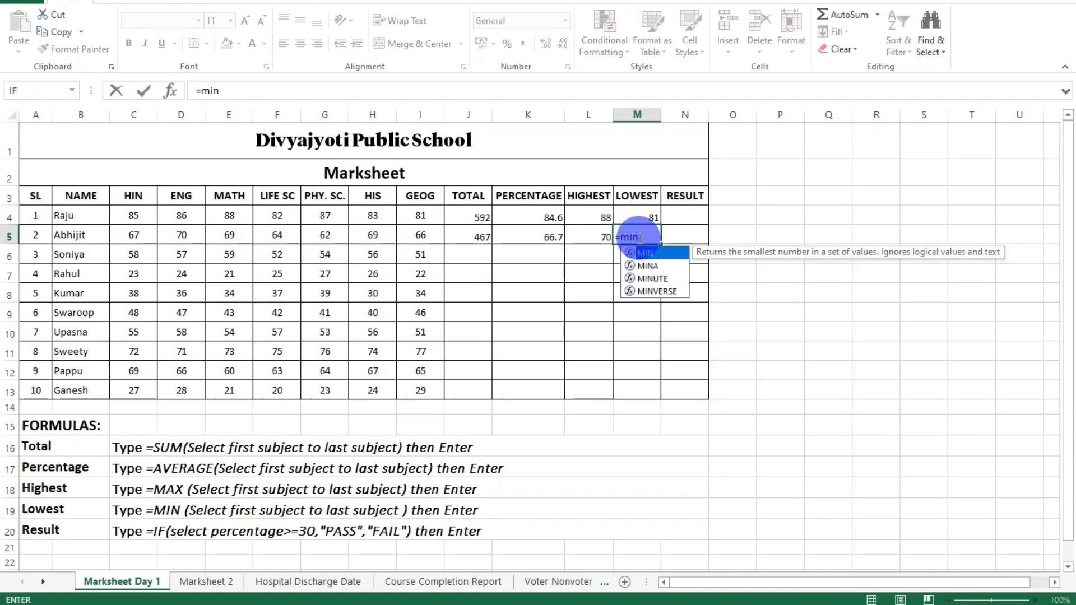
type("(")
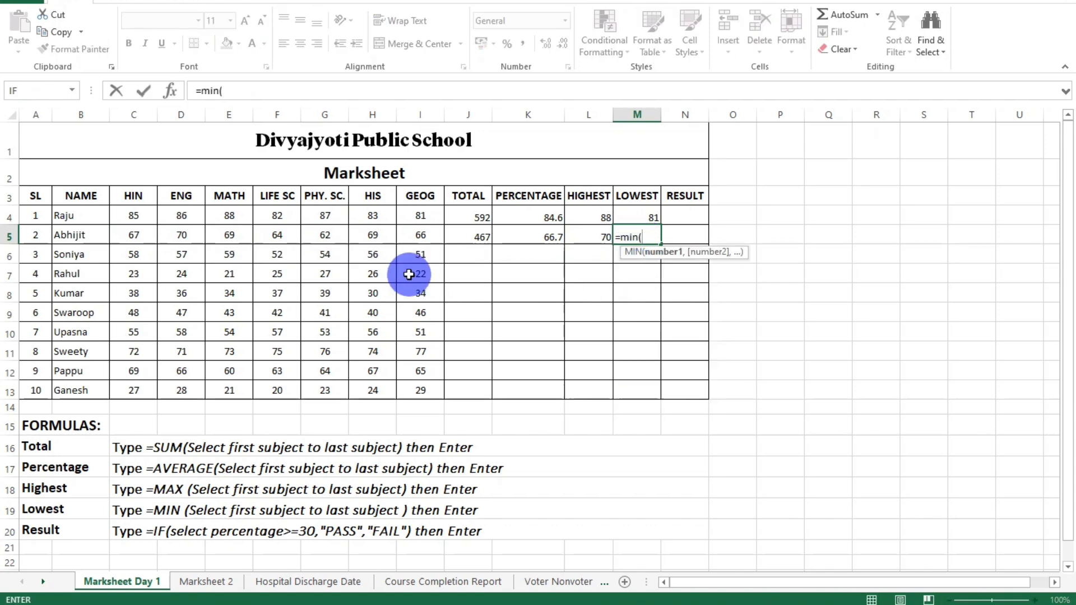
left_click(157, 236)
left_click_drag(157, 236, 416, 236)
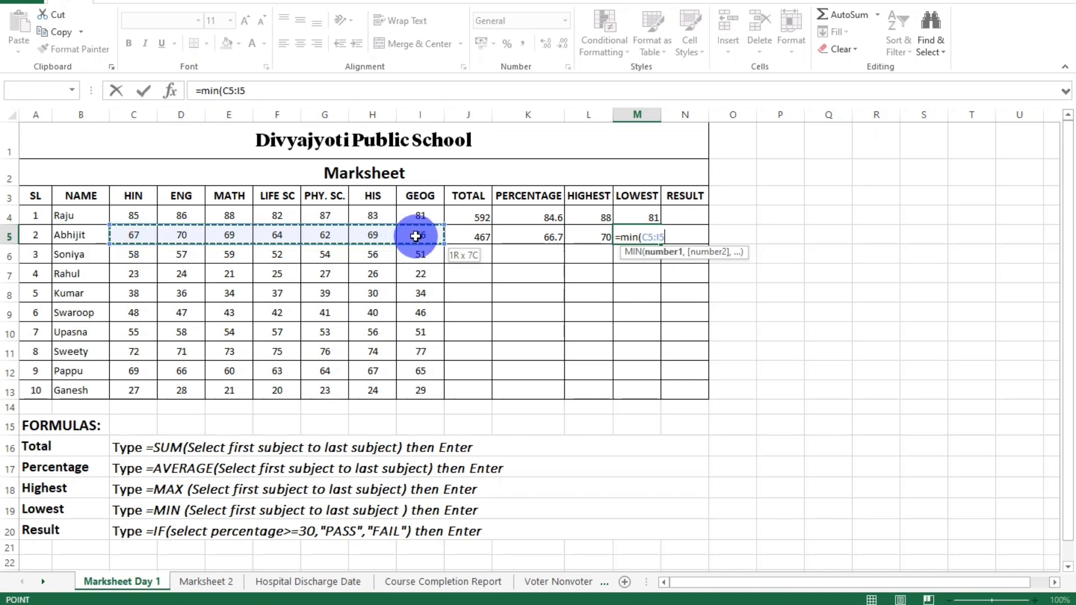
key("Return")
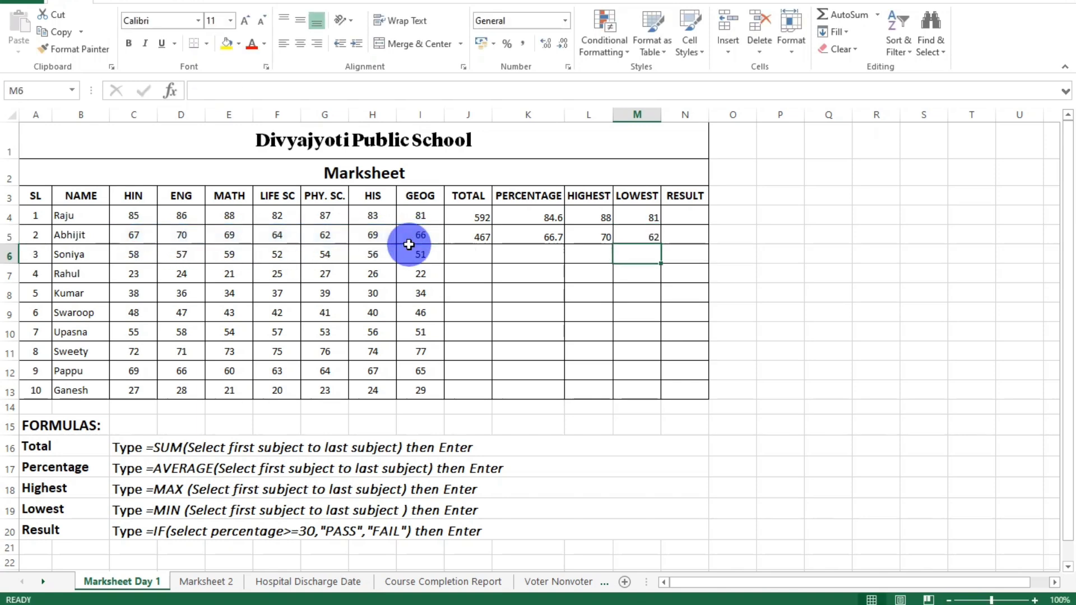
key("Return")
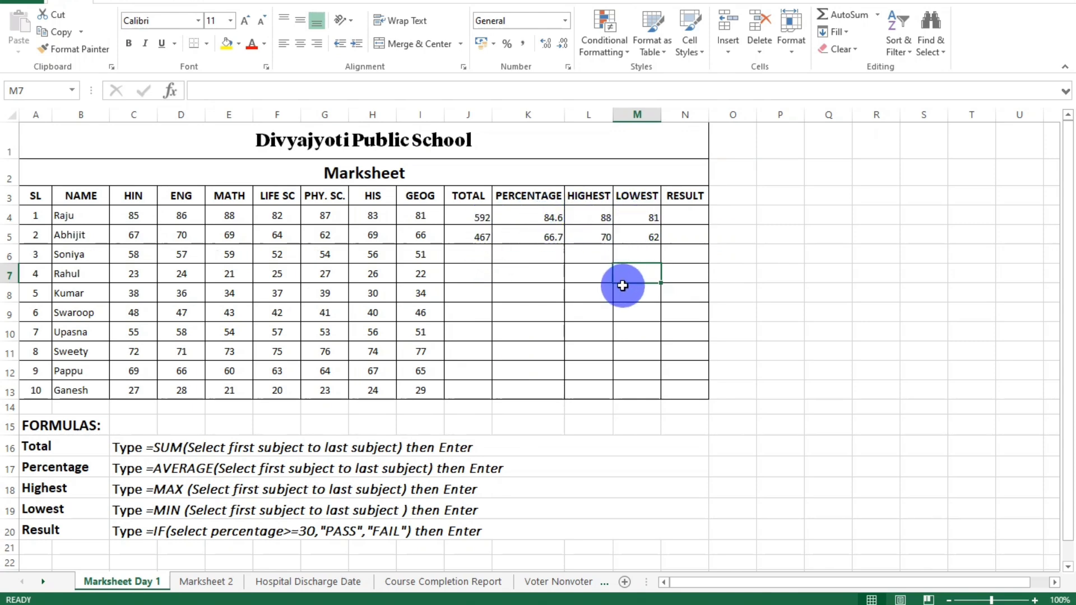
Enter =IF(K4>=30,"PASS","FAIL") in cell N4 for the first student's result and check it against the percentage.
left_click(681, 219)
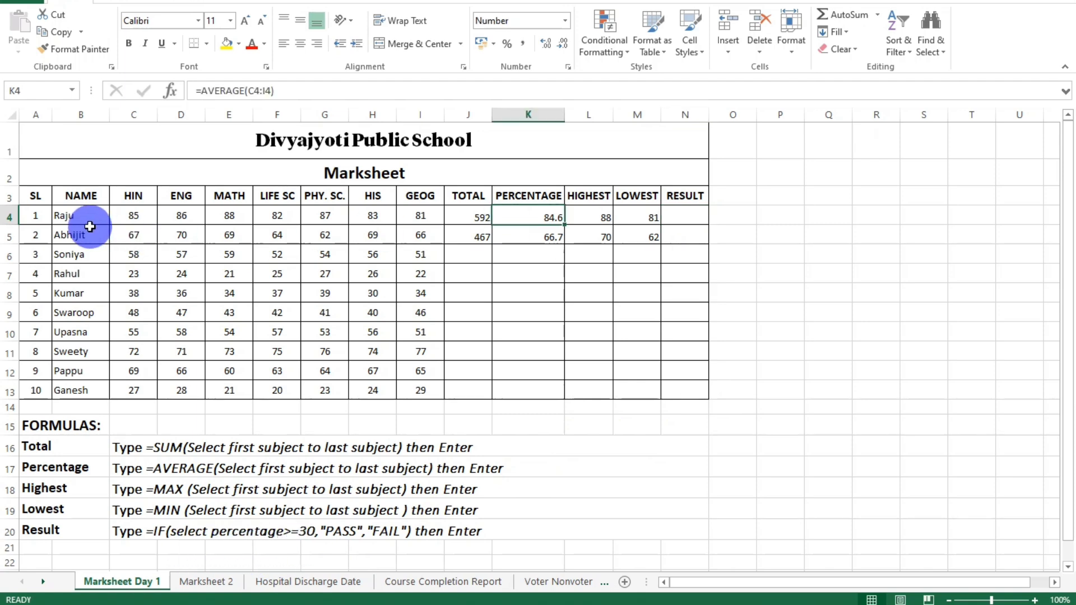
left_click(87, 222)
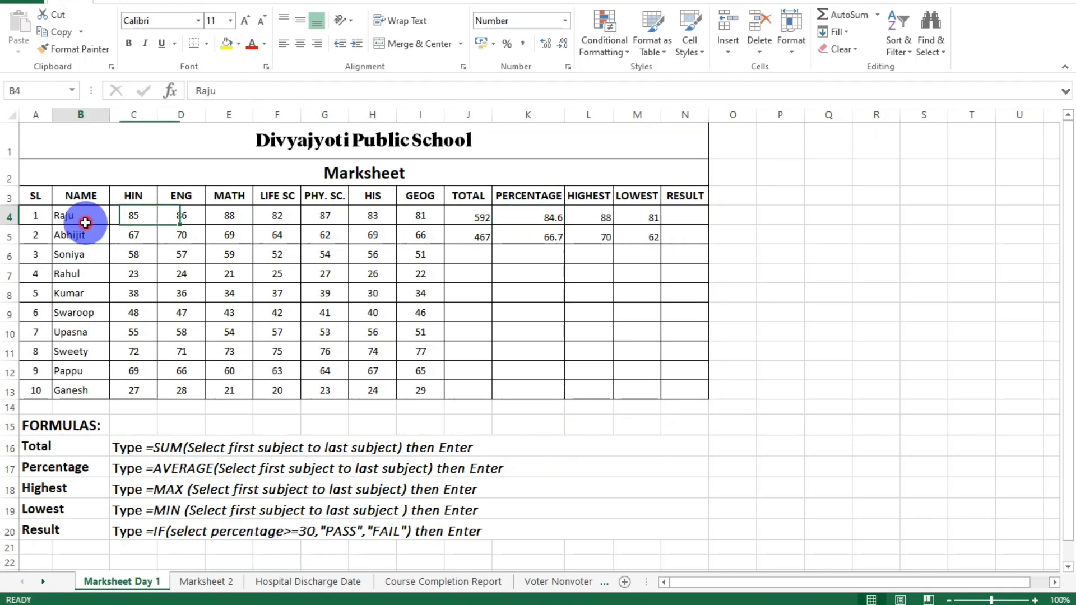
left_click(540, 219)
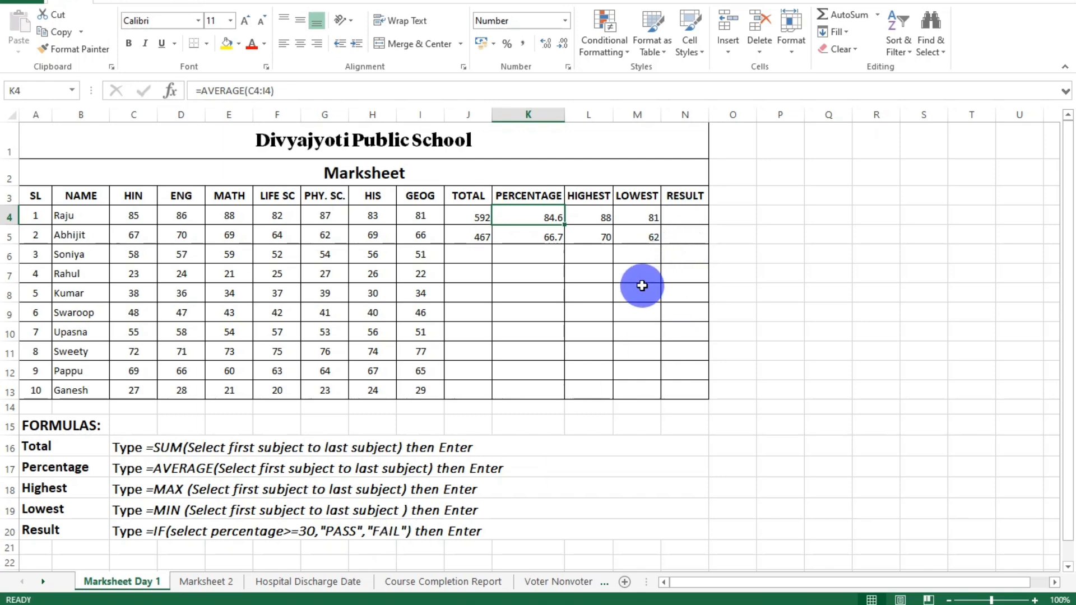
left_click(682, 217)
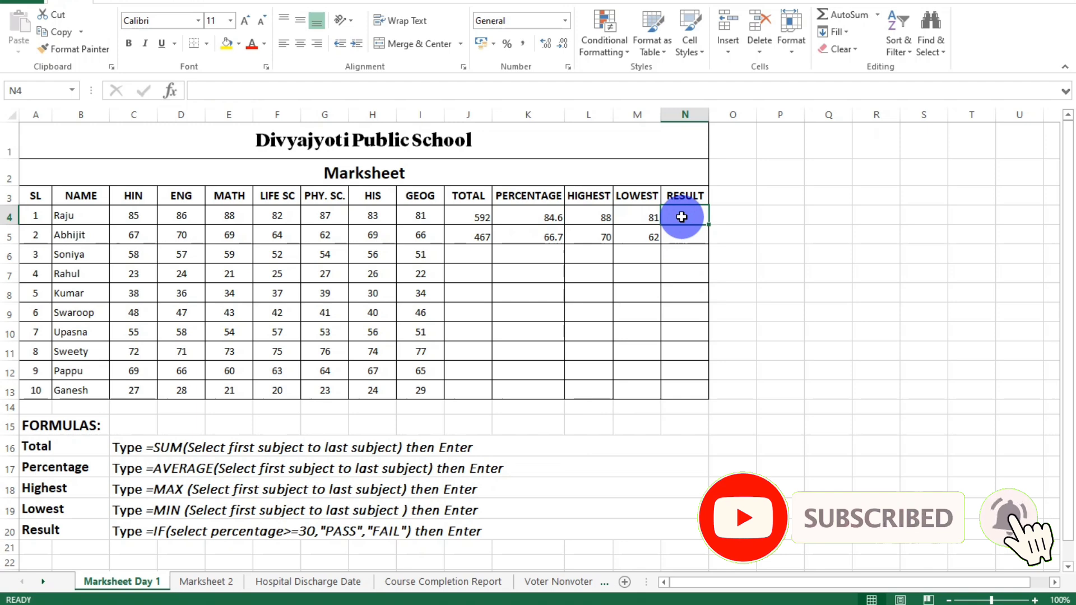
type("=if")
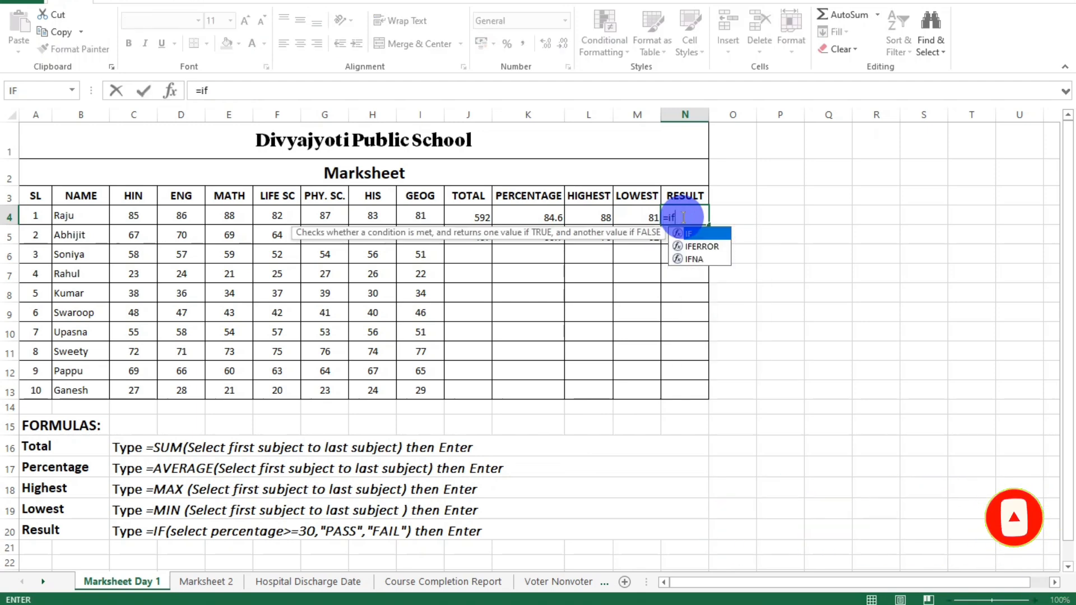
type("(")
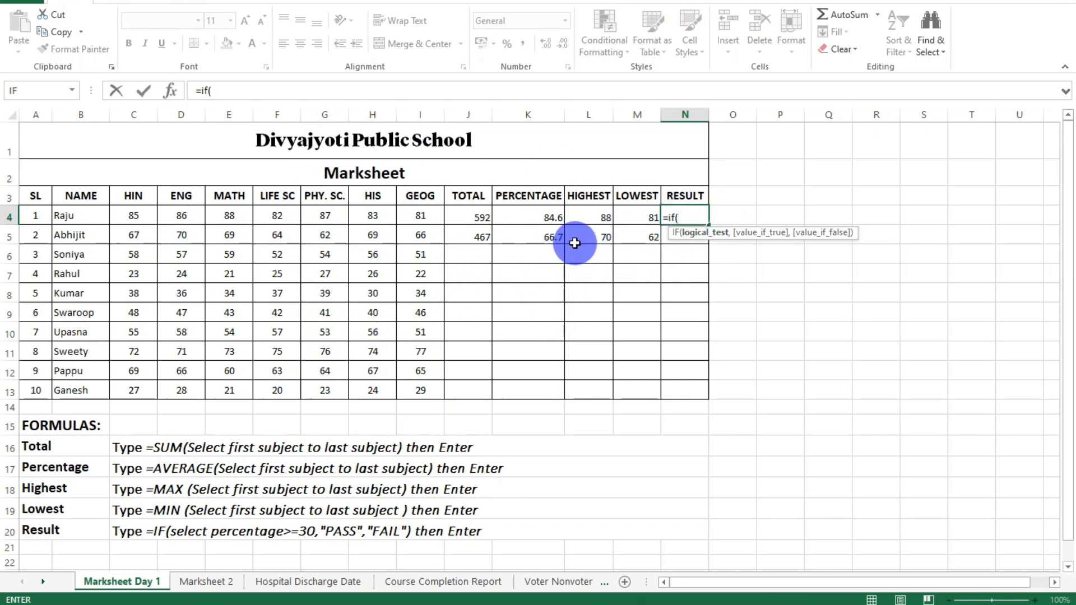
left_click(536, 214)
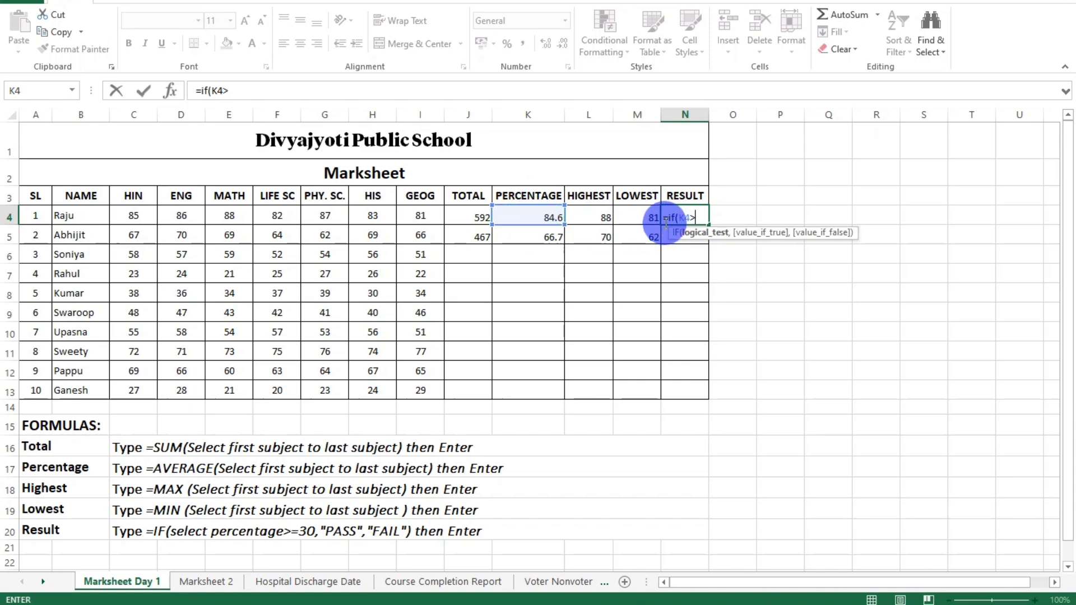
type(">")
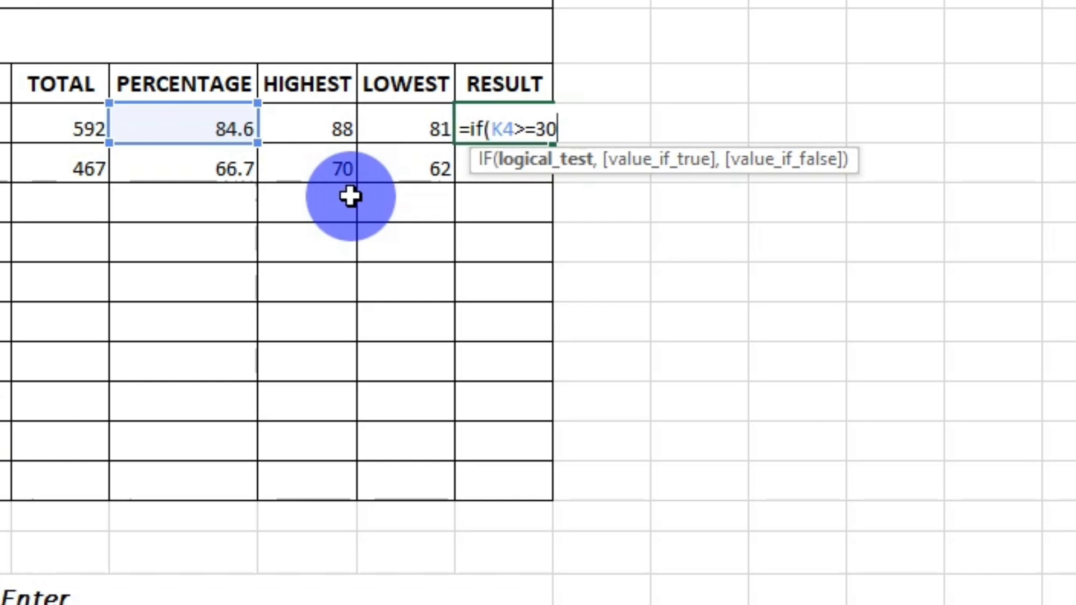
type(",")
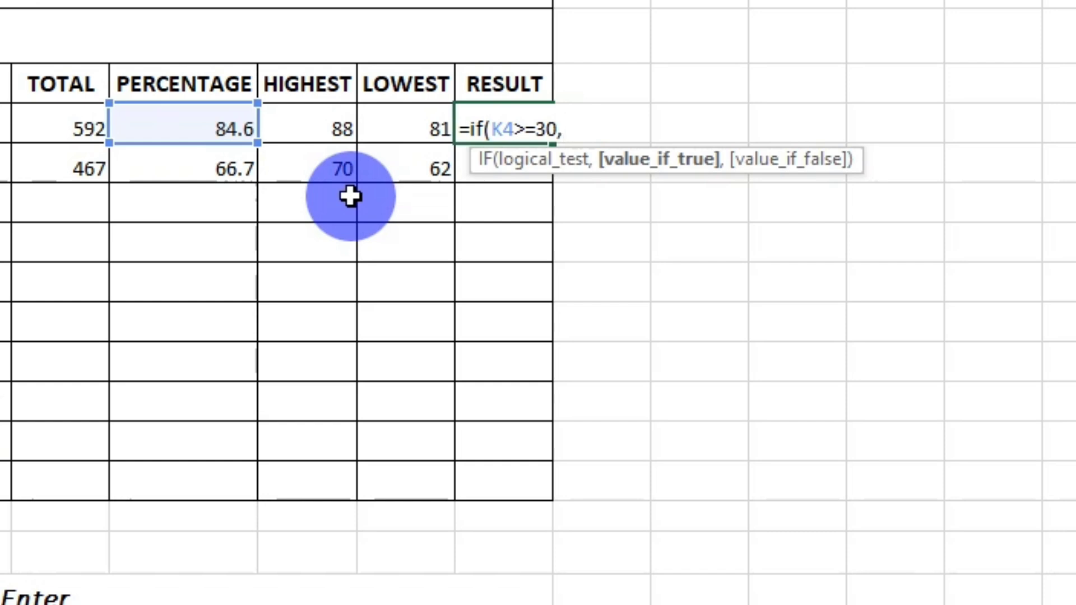
type("\"")
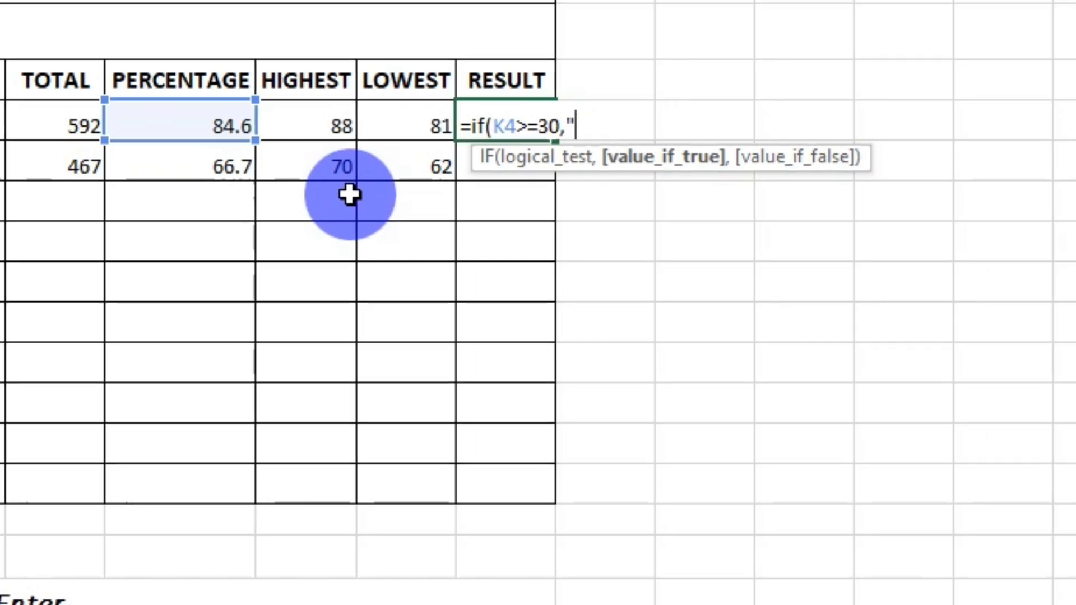
type("PAS")
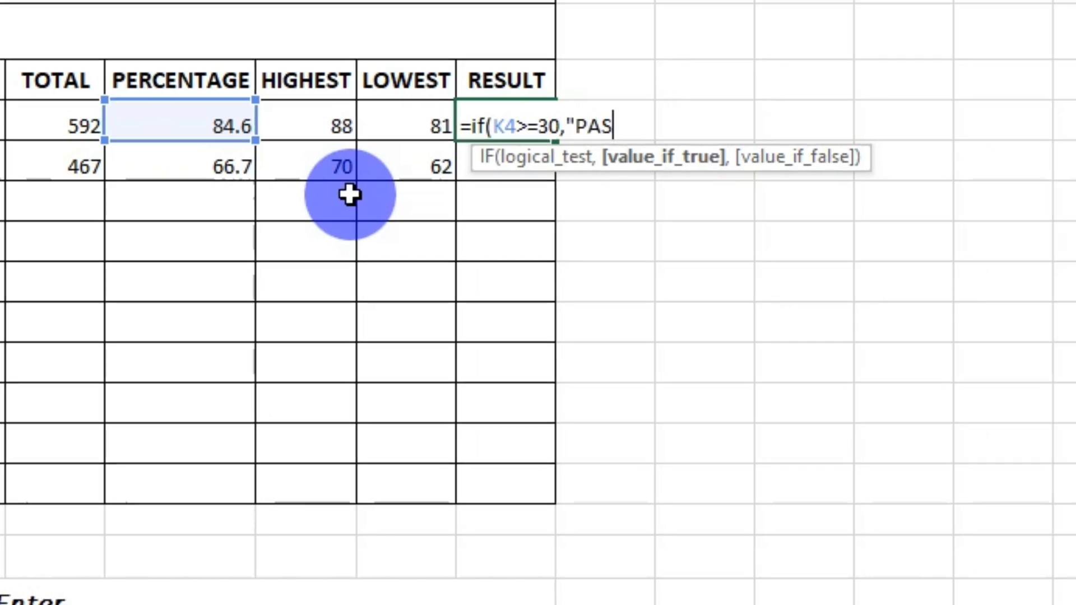
type("S")
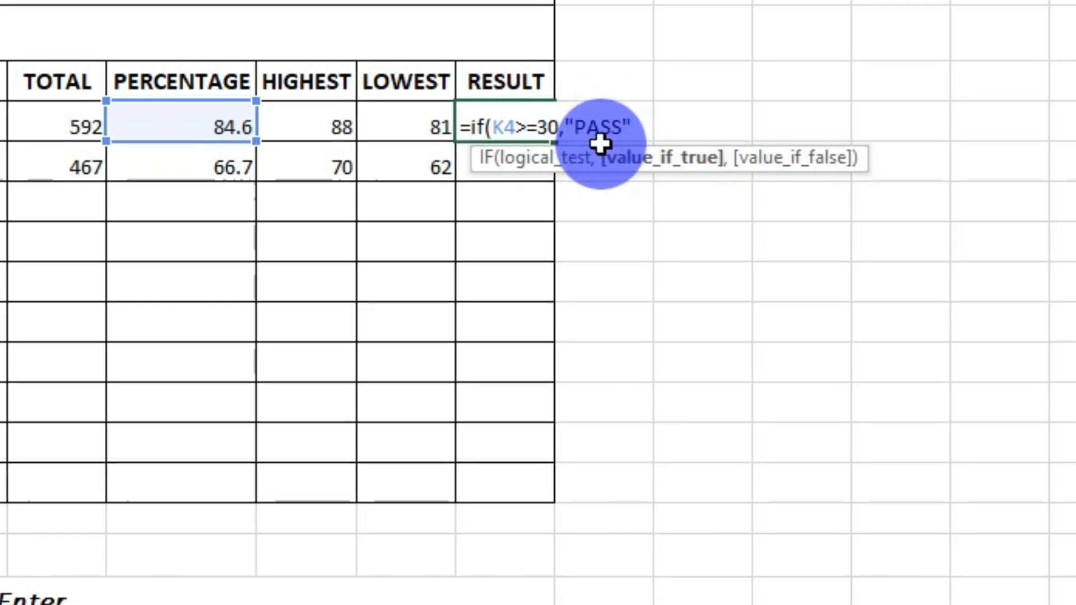
type(",")
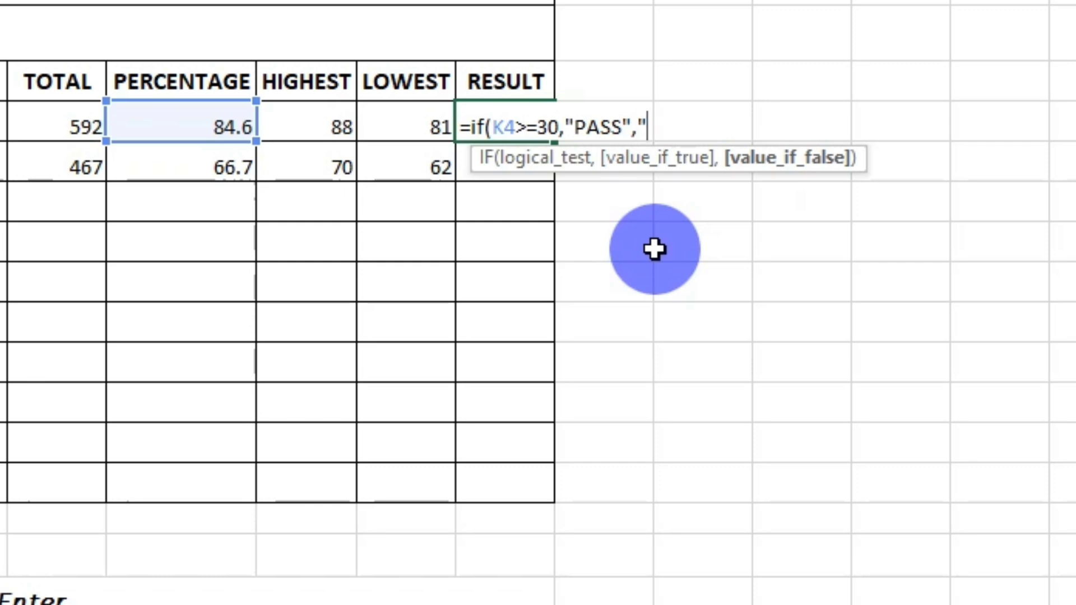
type("FAIL")
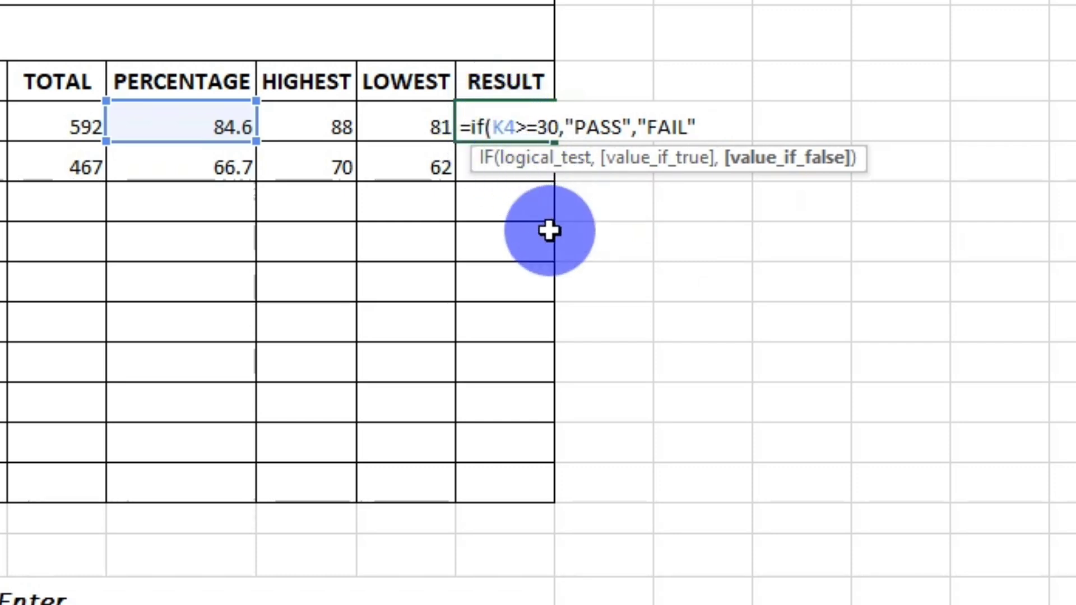
type(")")
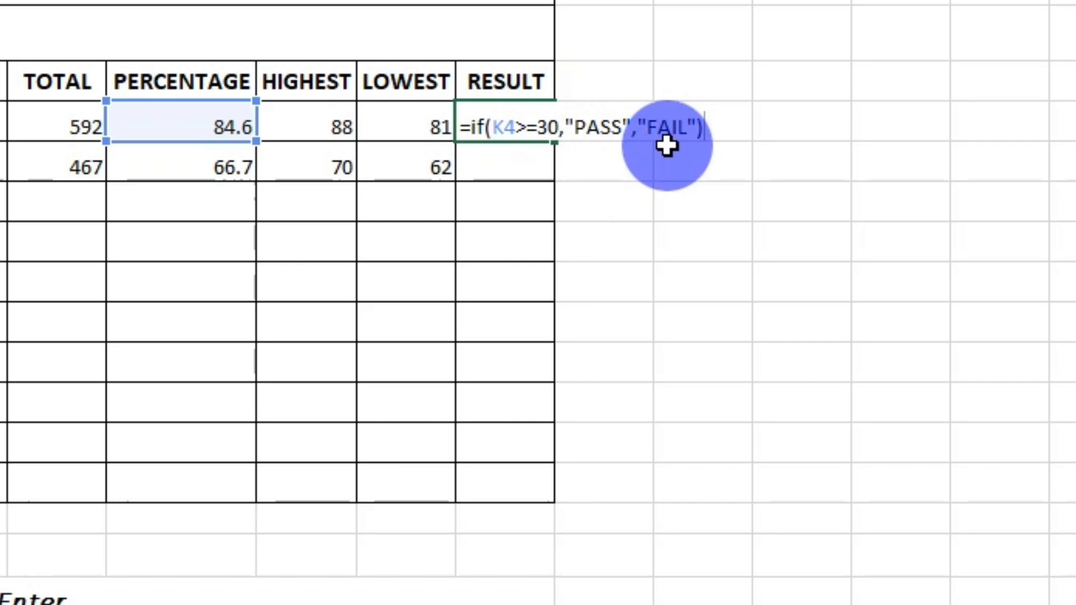
key("Return")
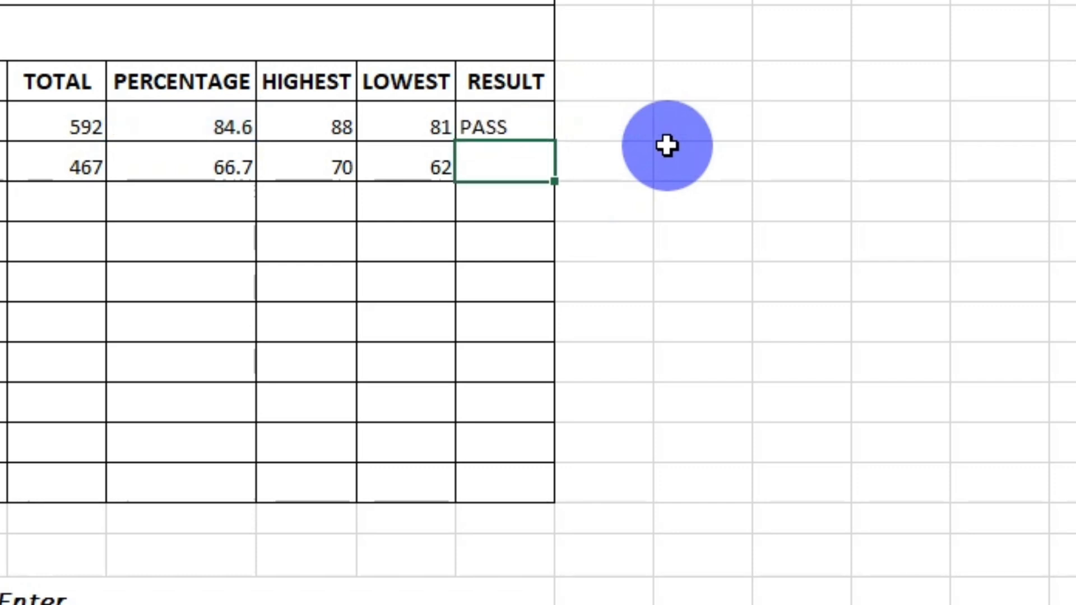
left_click(223, 125)
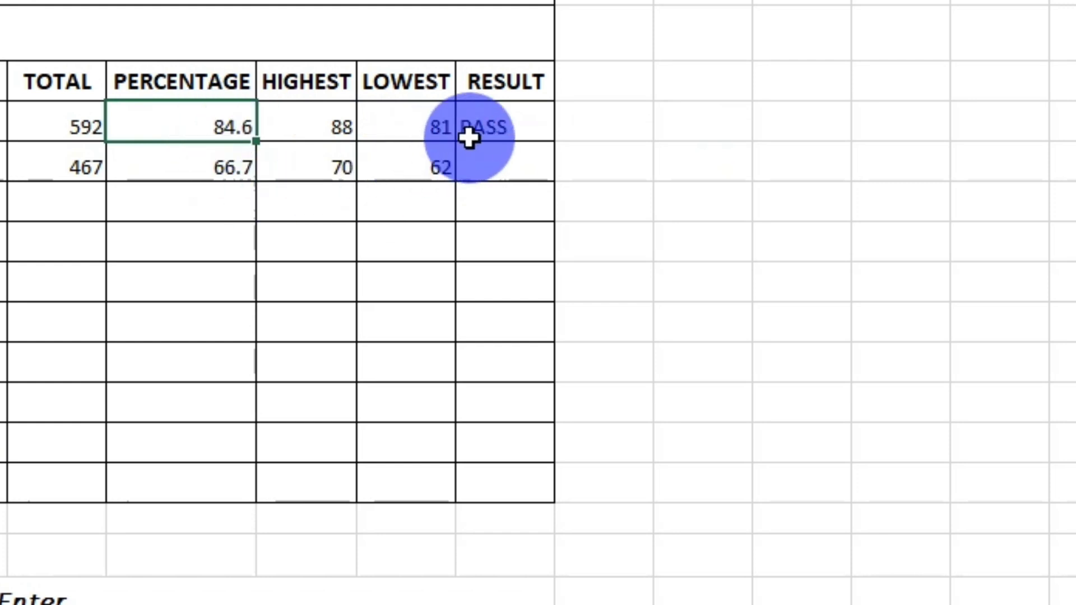
Enter the formula =IF(K5>=30,"Pass","fail") in cell N5 to get the second student's result from the percentage.
left_click(519, 167)
type("=if")
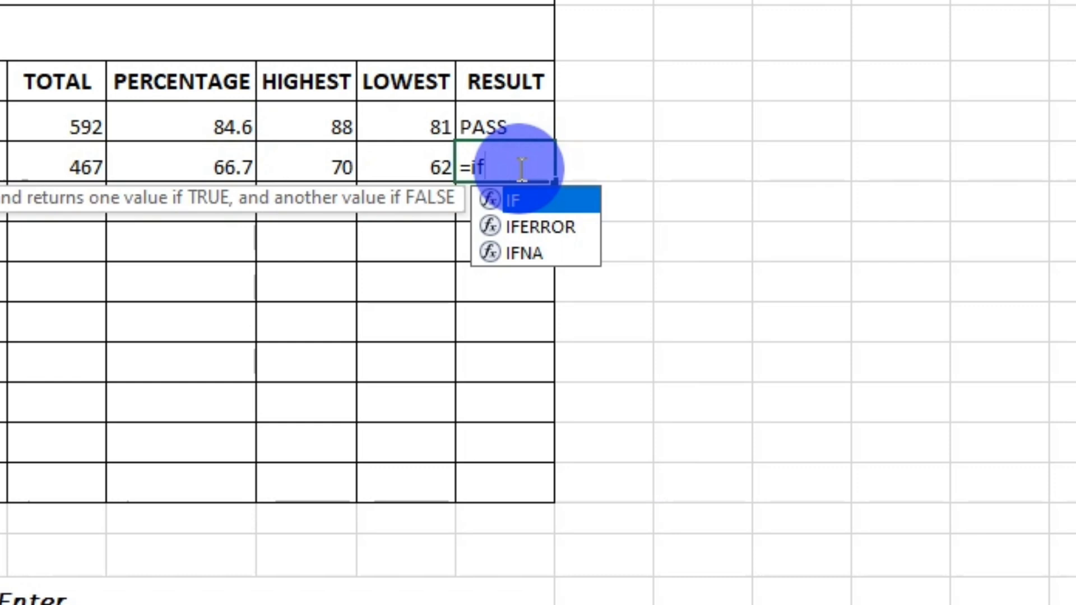
type("(")
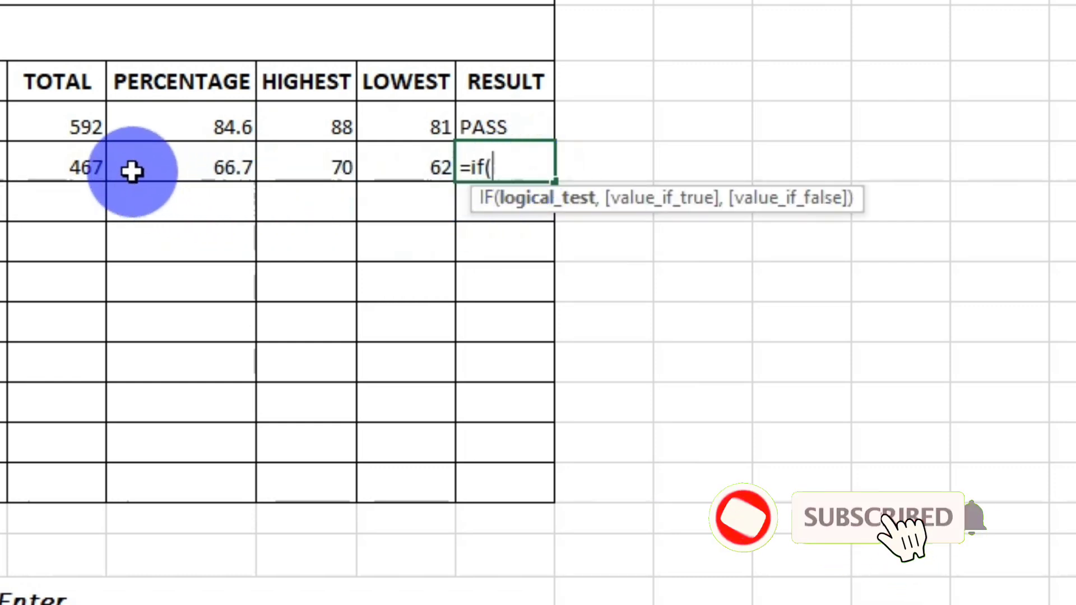
left_click(166, 167)
type(">=")
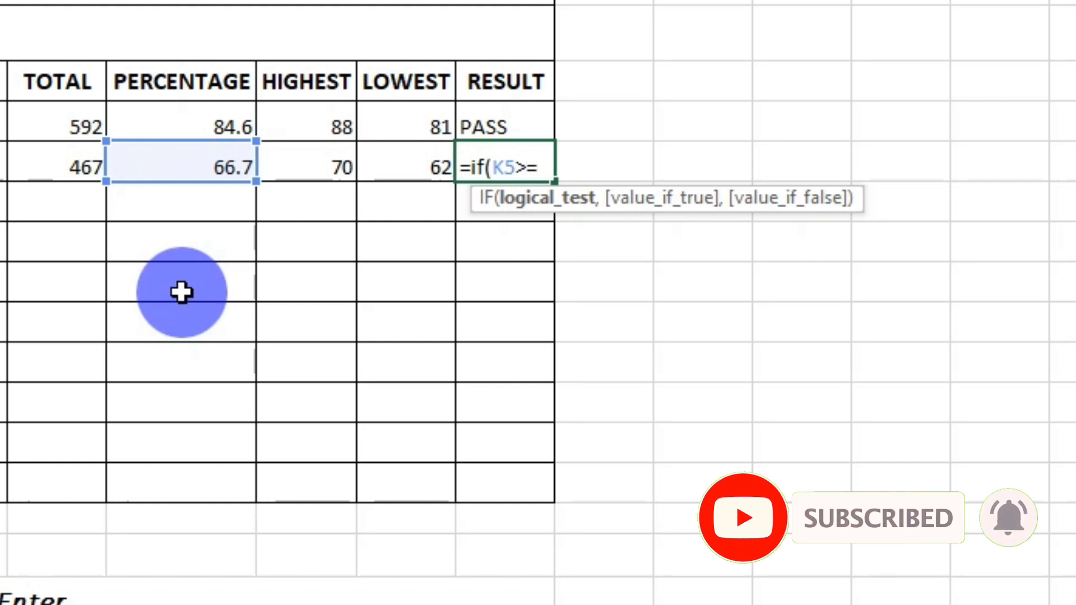
type("30,")
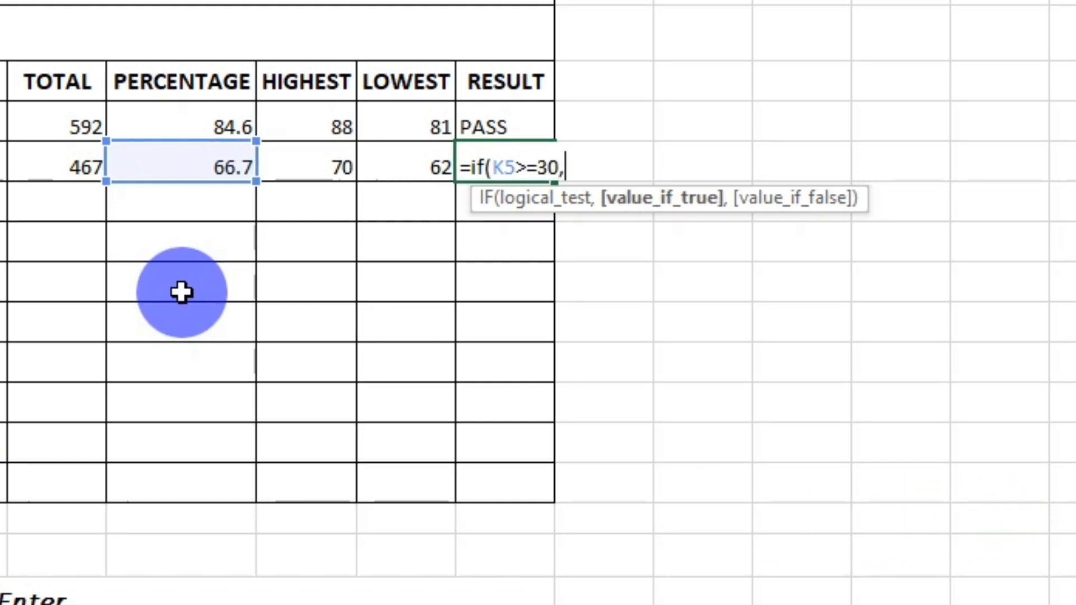
type("\"Pass\"")
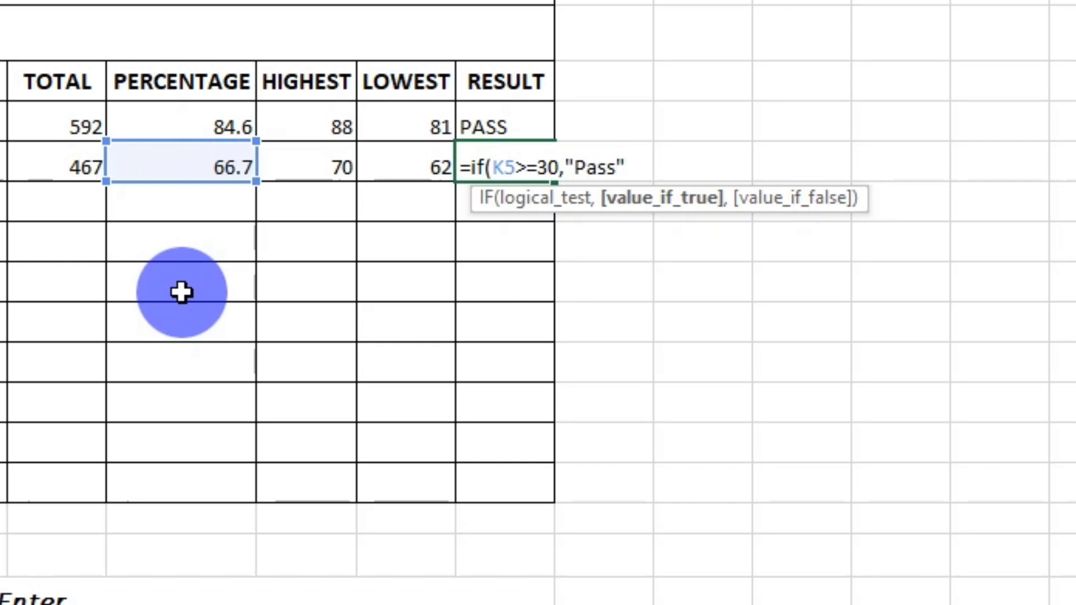
type(",\"fail\")")
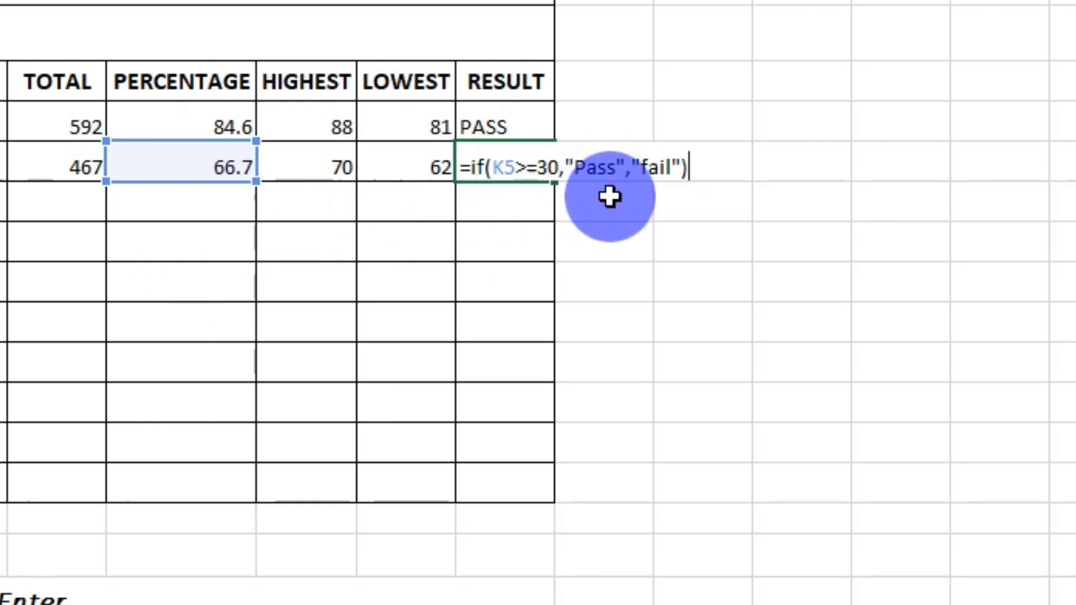
key("Return")
left_click(521, 168)
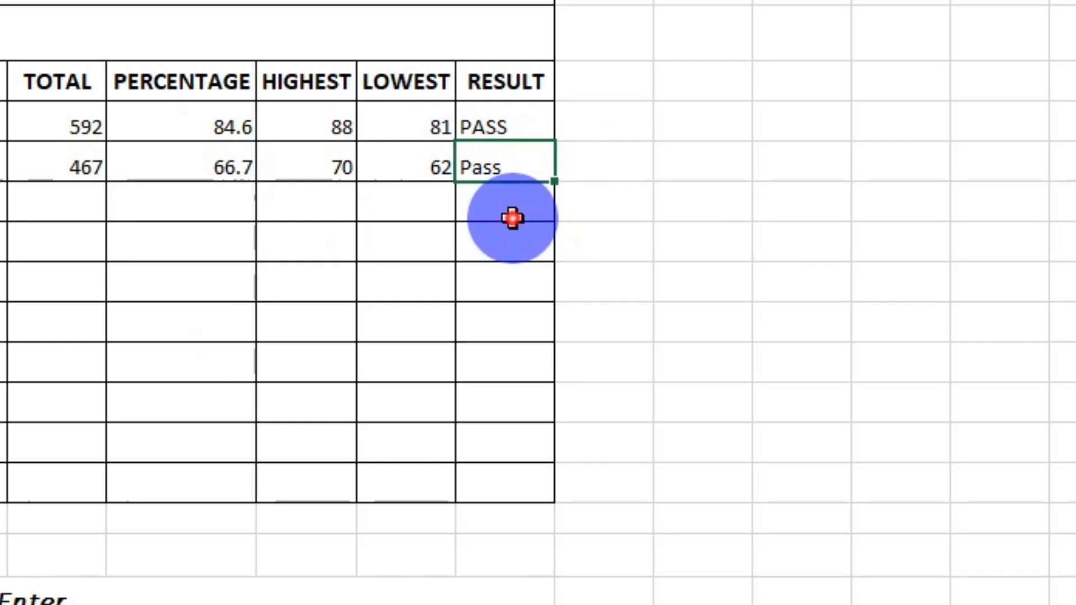
left_click(513, 219)
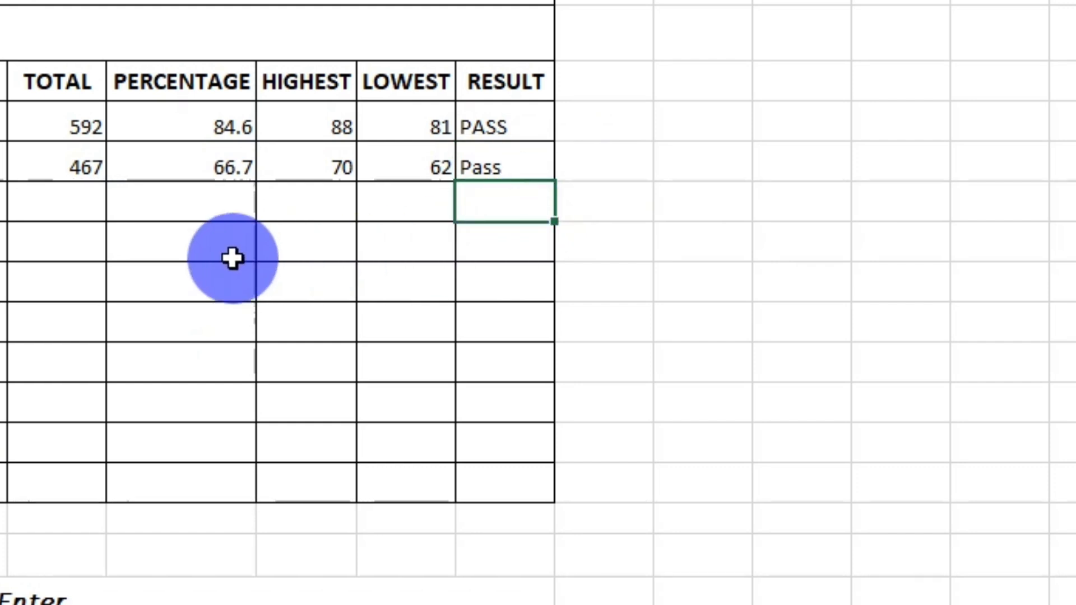
Replace the second student's result formula in cell N5 with =IF(J5>=210,"PASS","Fail"), based on the total marks.
left_click(67, 205)
left_click(314, 171)
left_click(521, 167)
type("=")
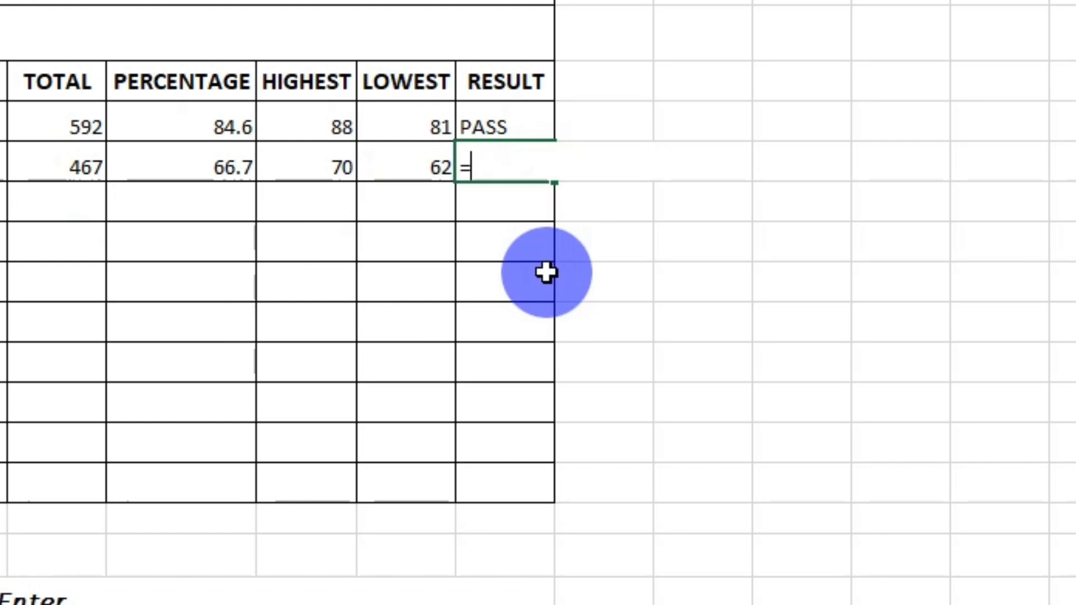
type("if(")
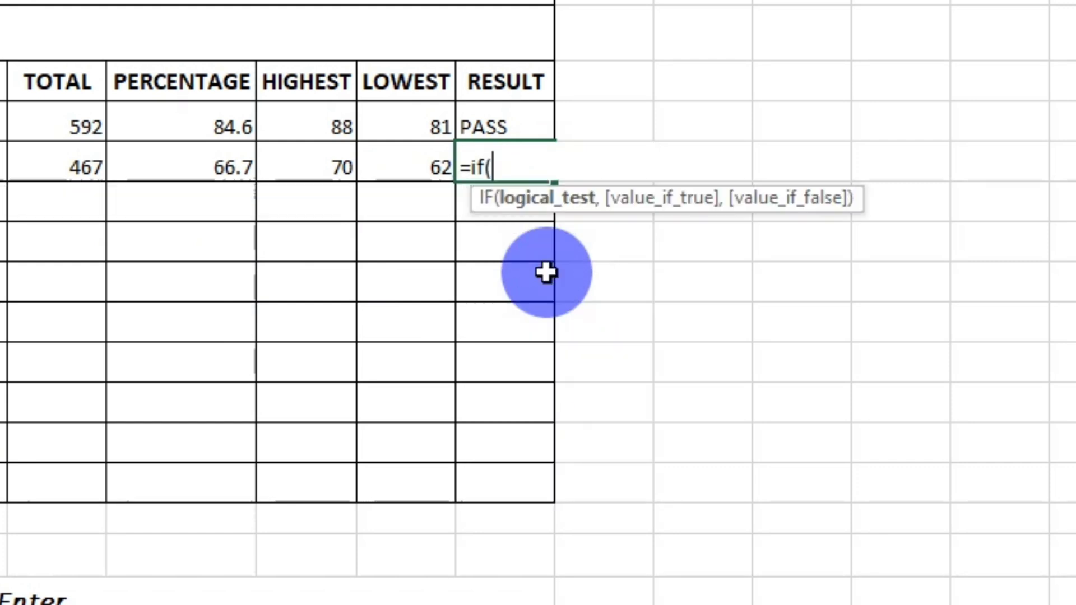
left_click(67, 169)
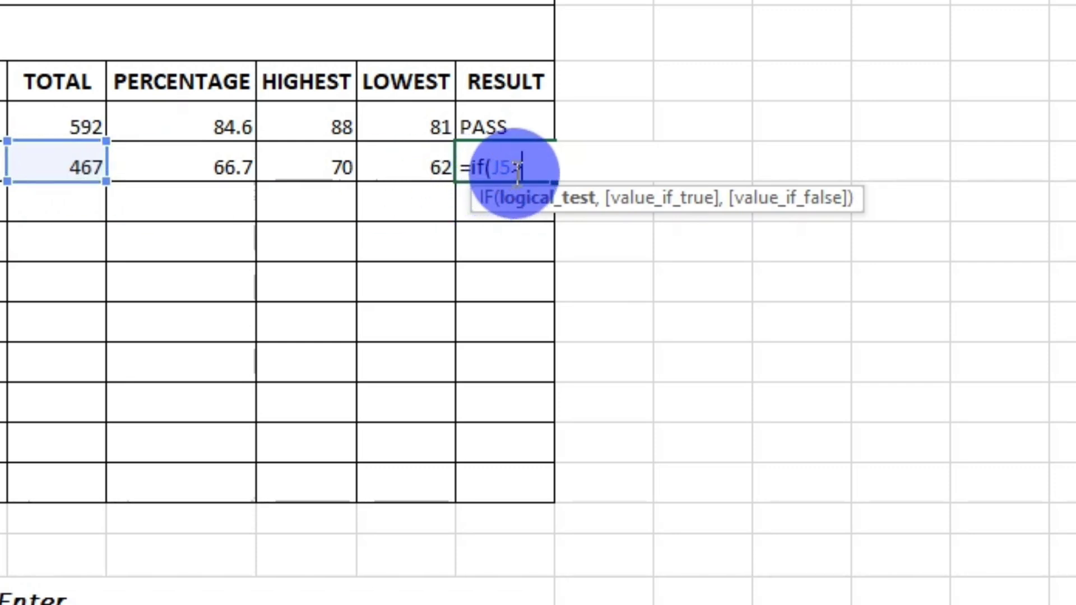
type("10,")
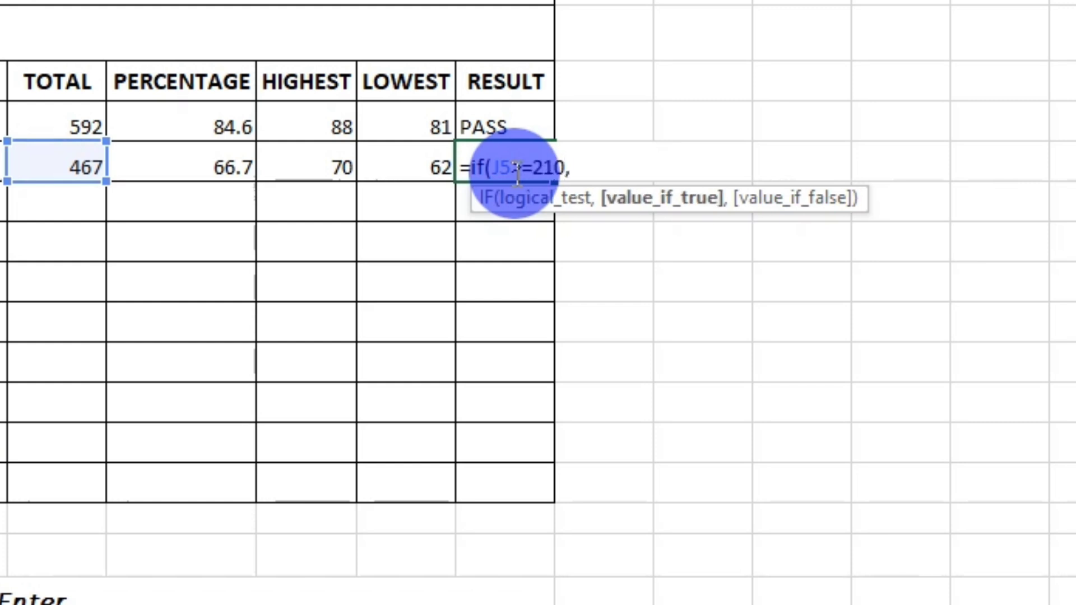
type("\"PASS\",")
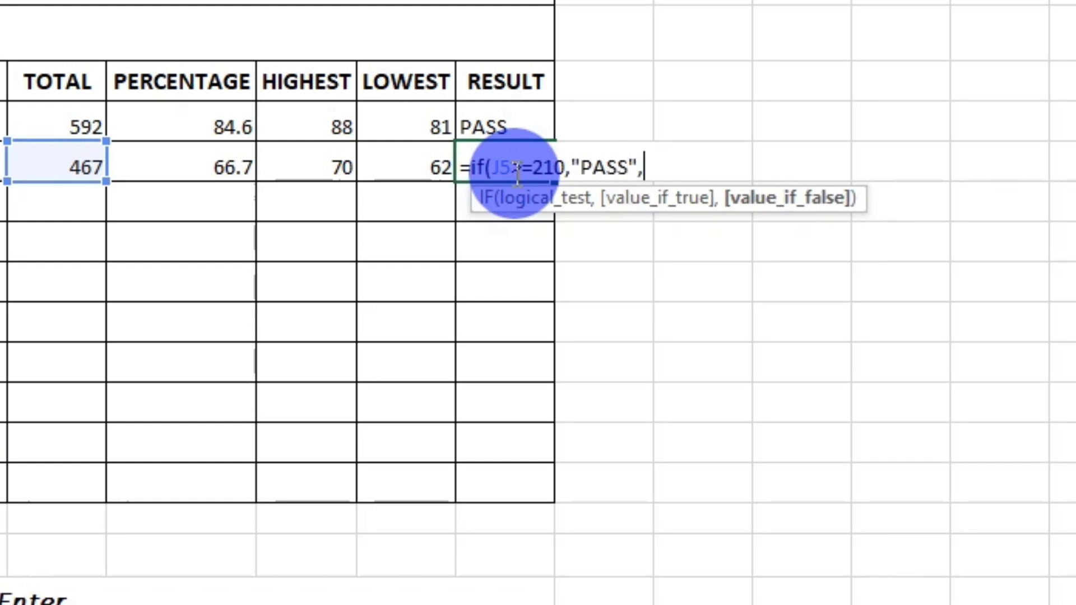
type("\"Fail")
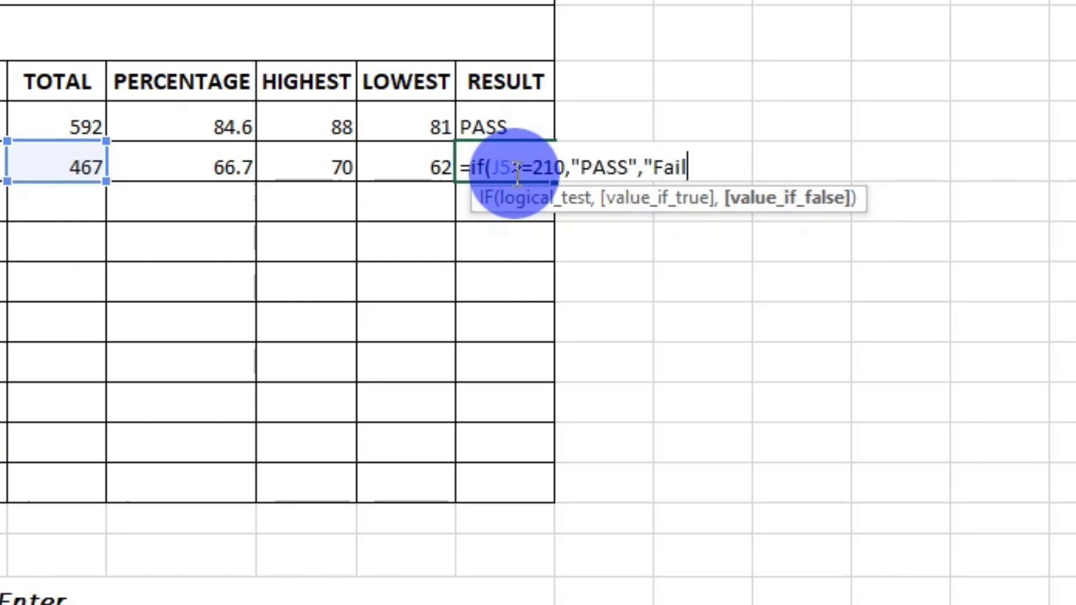
type(")")
key("BackSpace")
type("\")")
key("Return")
left_click(515, 172)
Replace the second student's marks in C5:I5 with 20, 30, 24, 25, 27, 29 and 27, and check the calculated cells through the result.
left_click(140, 235)
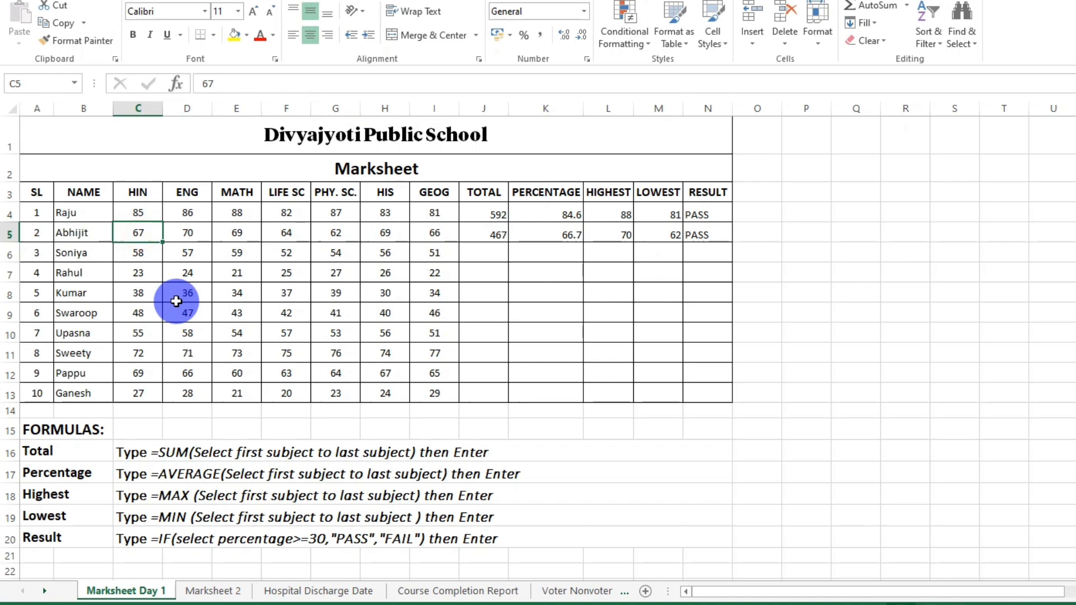
type("20")
key("Tab")
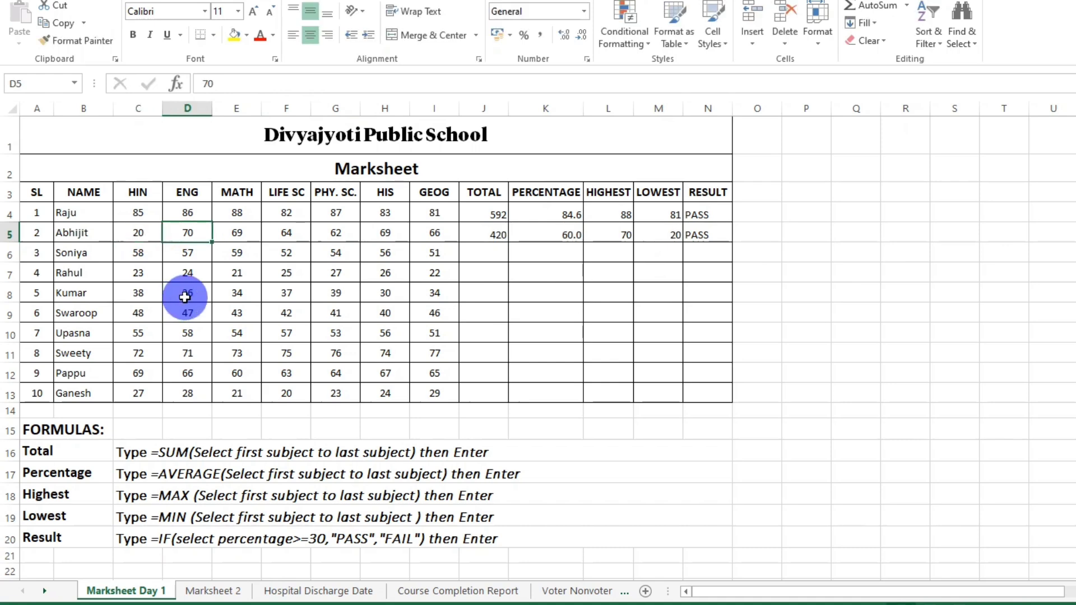
type("30")
key("Tab")
type("24")
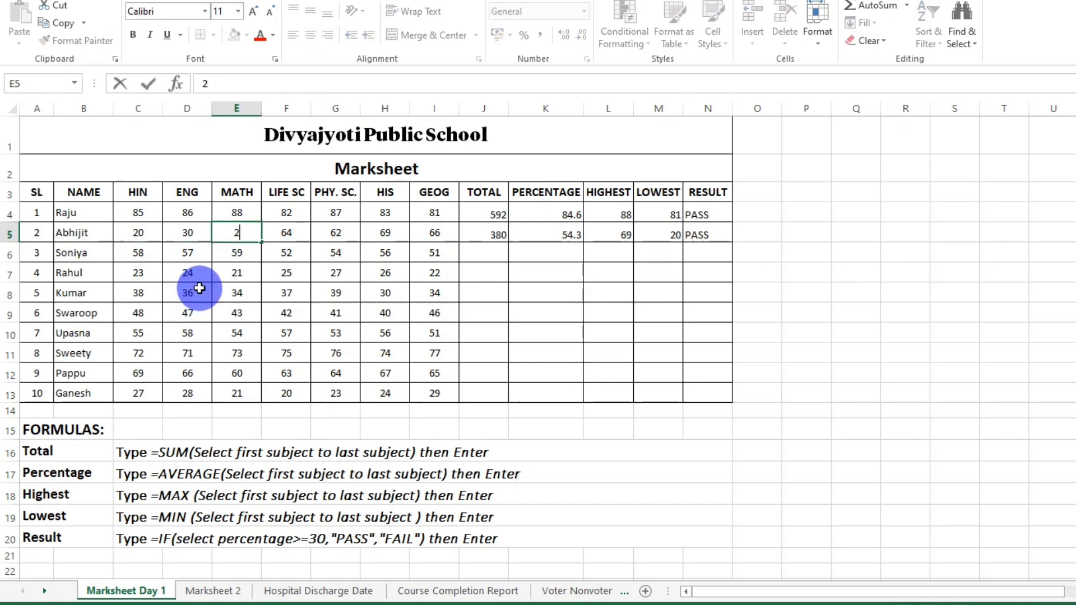
key("Tab")
type("25")
key("Tab")
type("27")
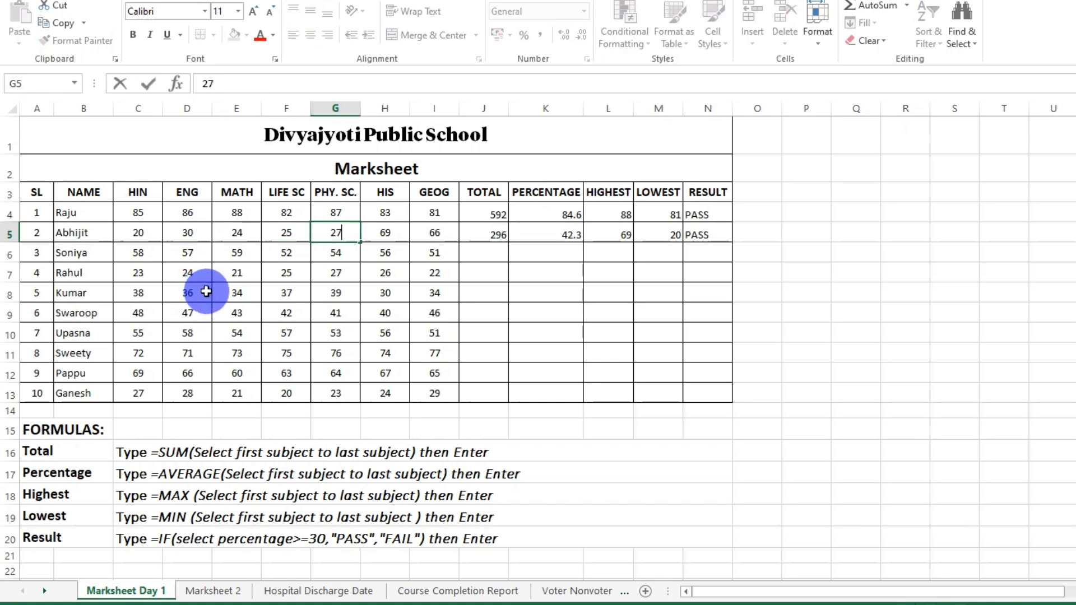
key("Tab")
type("29")
key("Tab")
type("27")
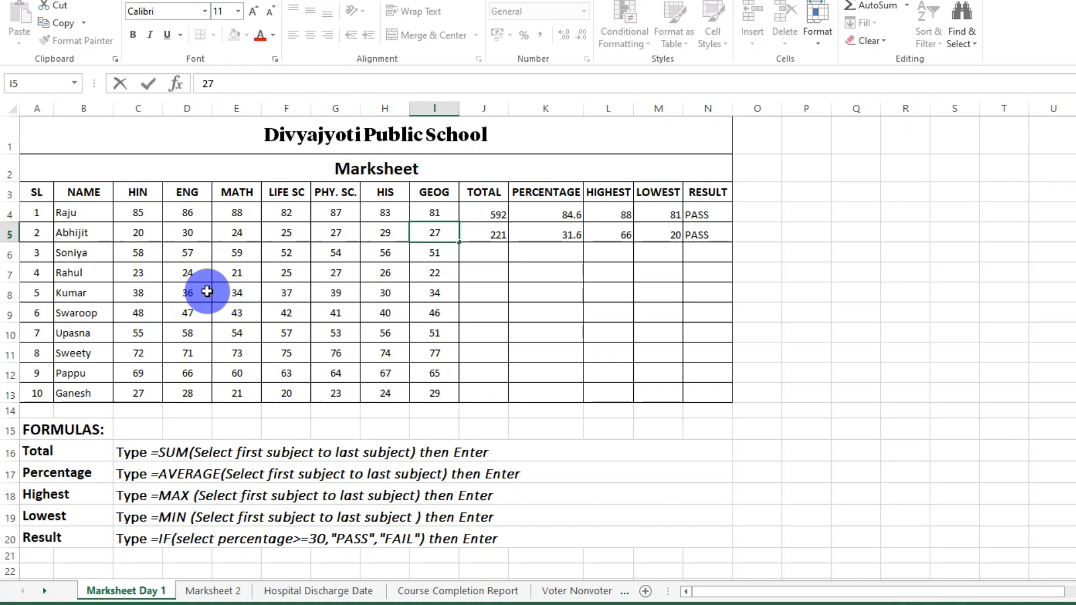
left_click(482, 235)
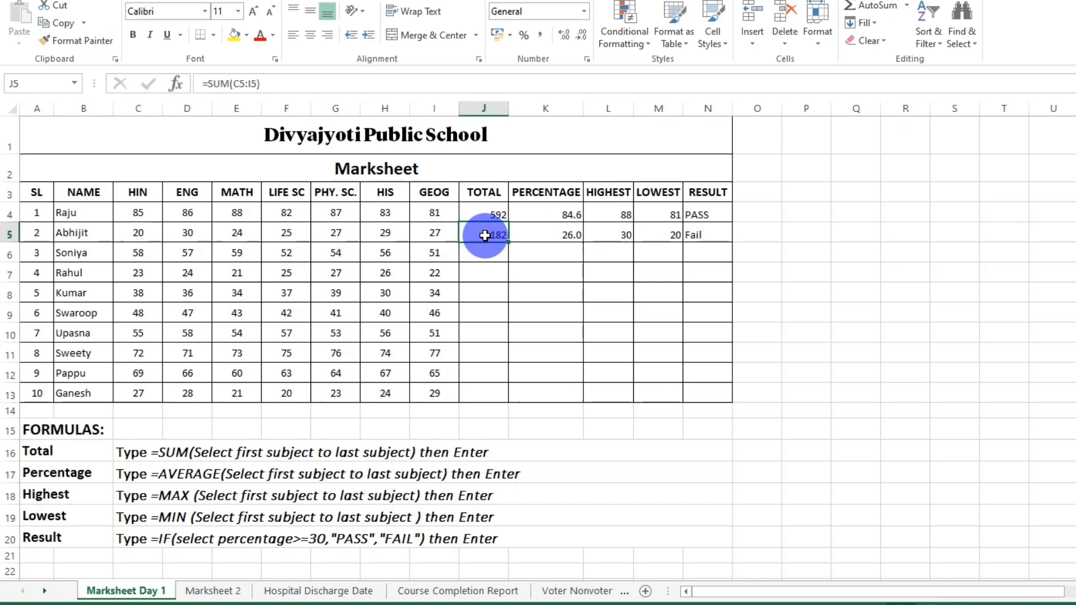
left_click(555, 235)
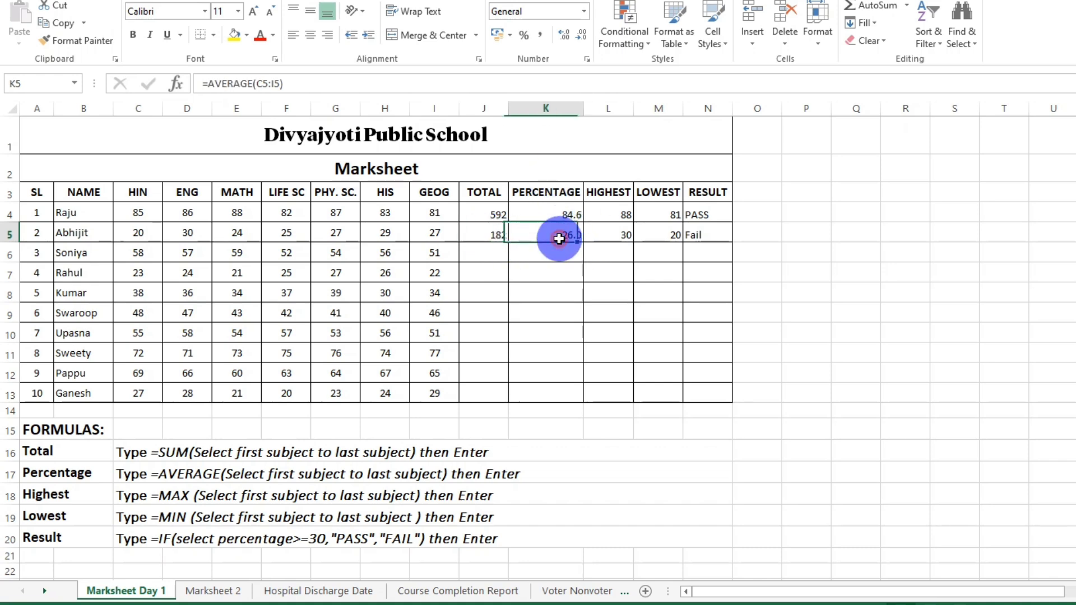
left_click(615, 238)
left_click(666, 237)
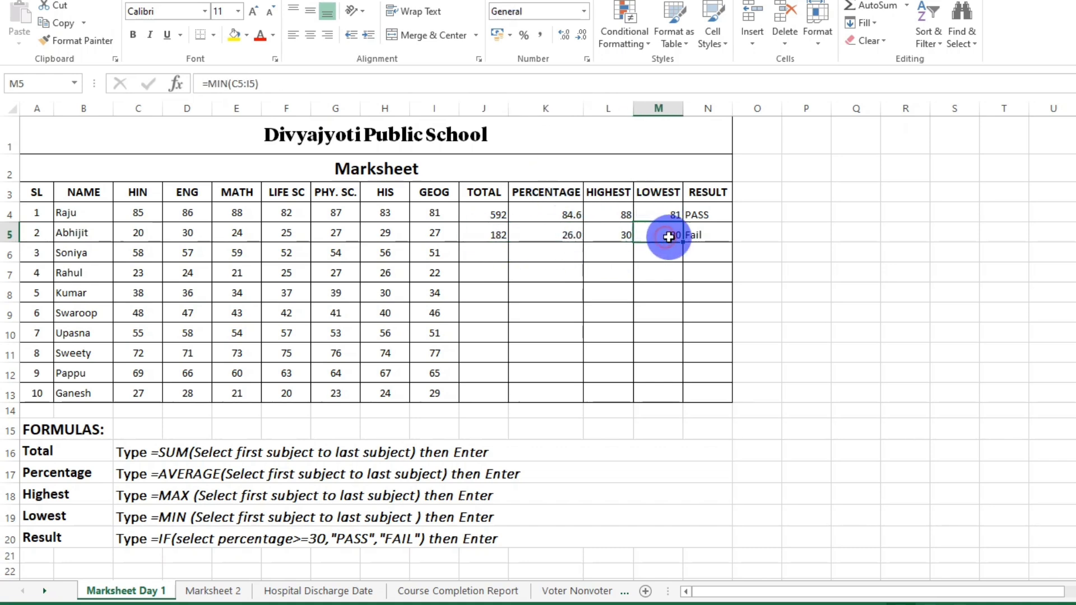
left_click(698, 236)
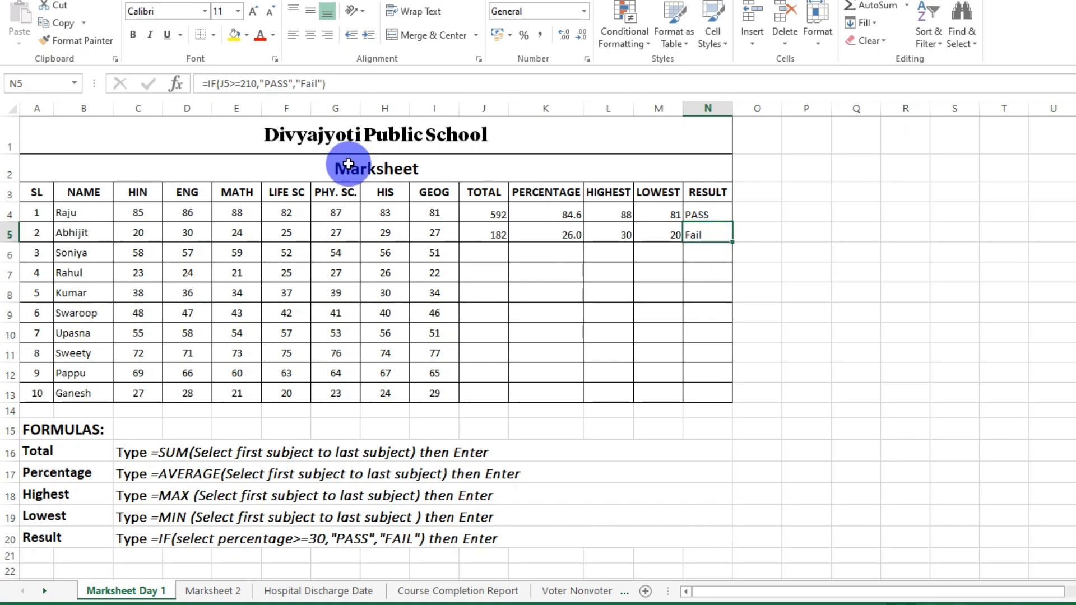
Try using the percentage cell K5 in the condition of the N5 result formula, and return the reference to the total in J5.
left_click(346, 84)
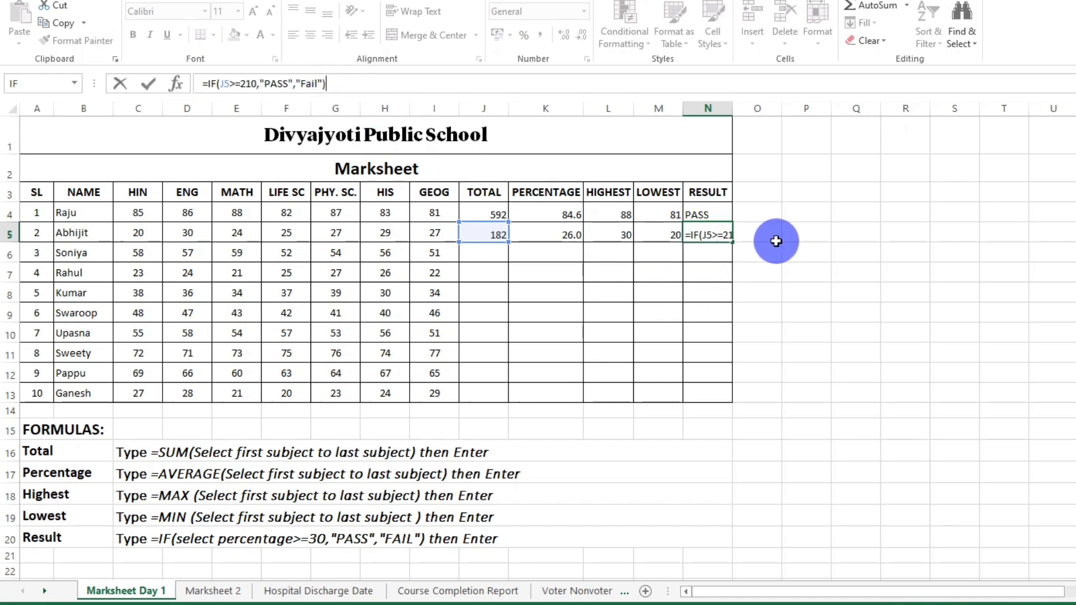
double_click(702, 239)
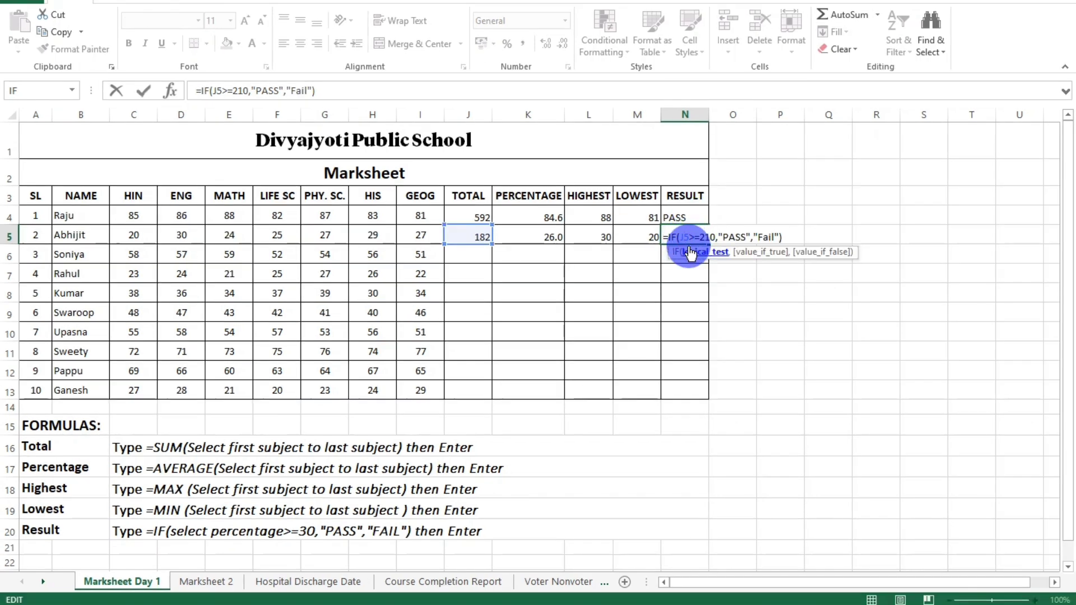
key("Delete")
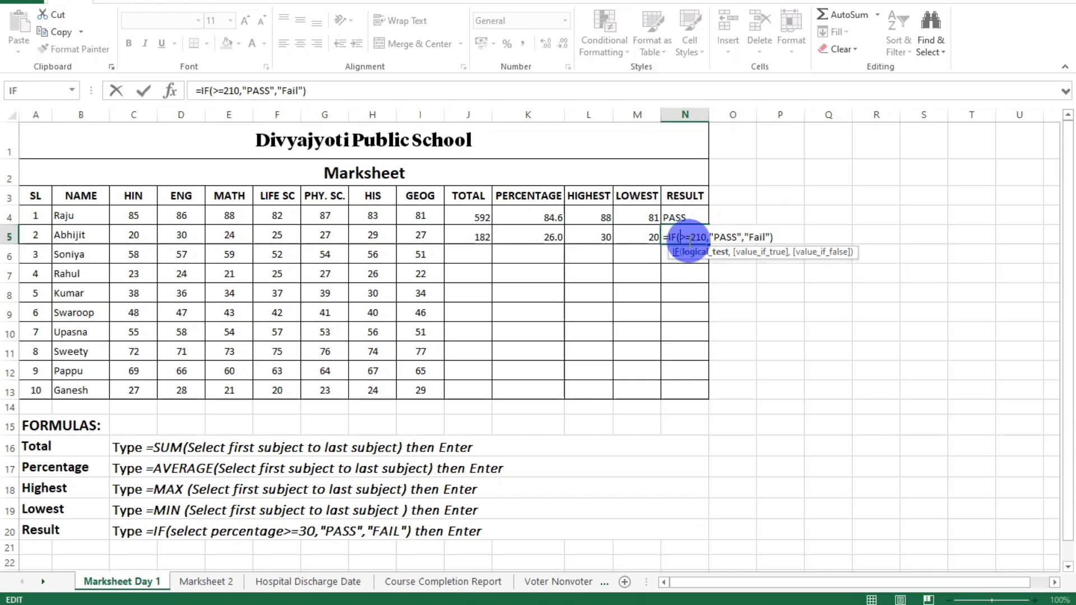
left_click(551, 256)
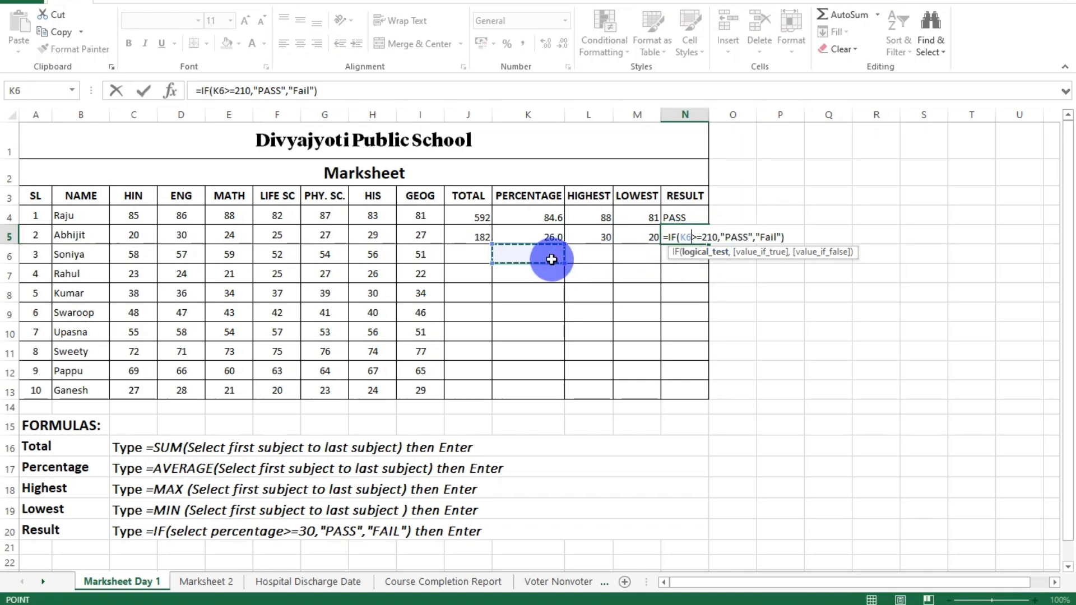
double_click(686, 240)
key("Delete")
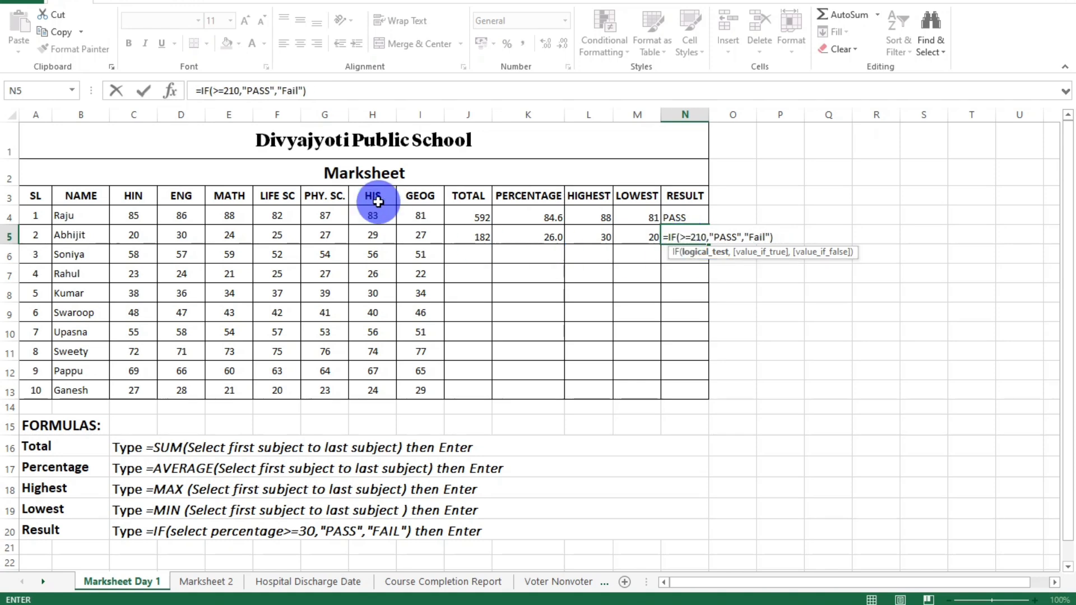
left_click(525, 235)
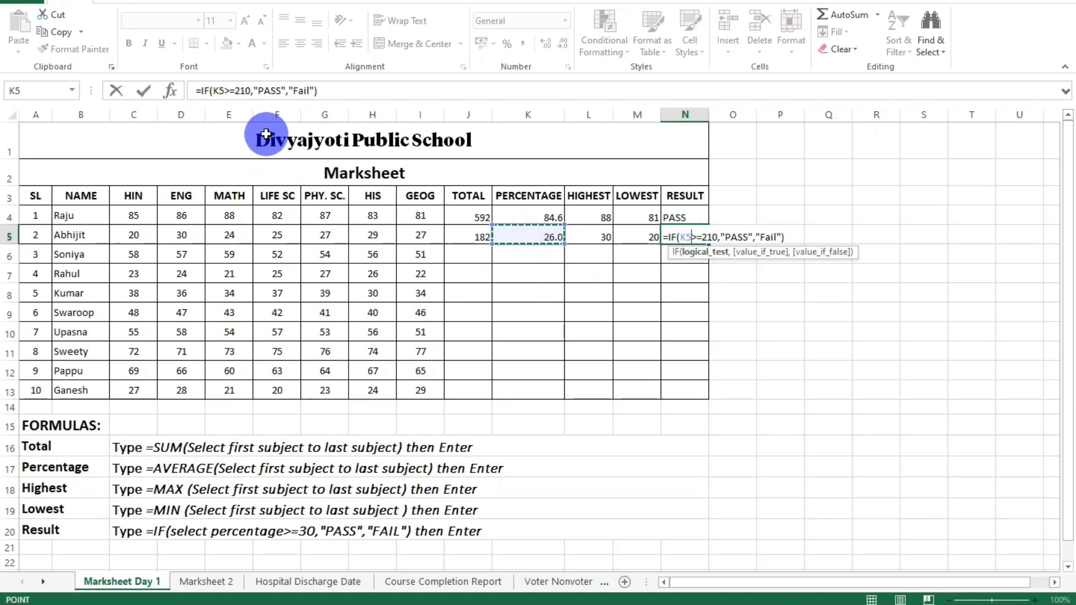
left_click(479, 236)
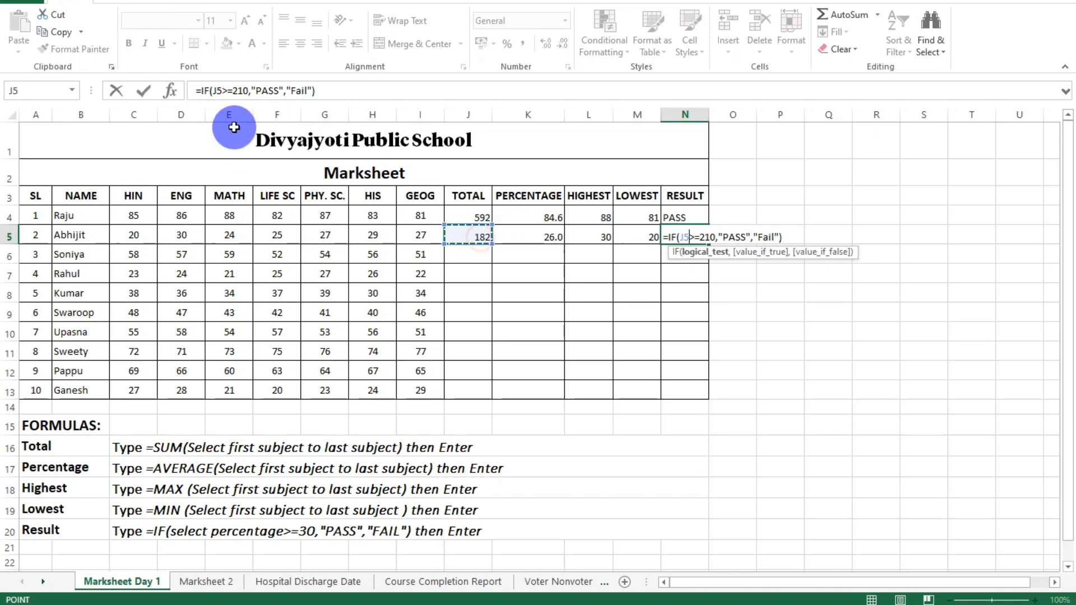
left_click(225, 91)
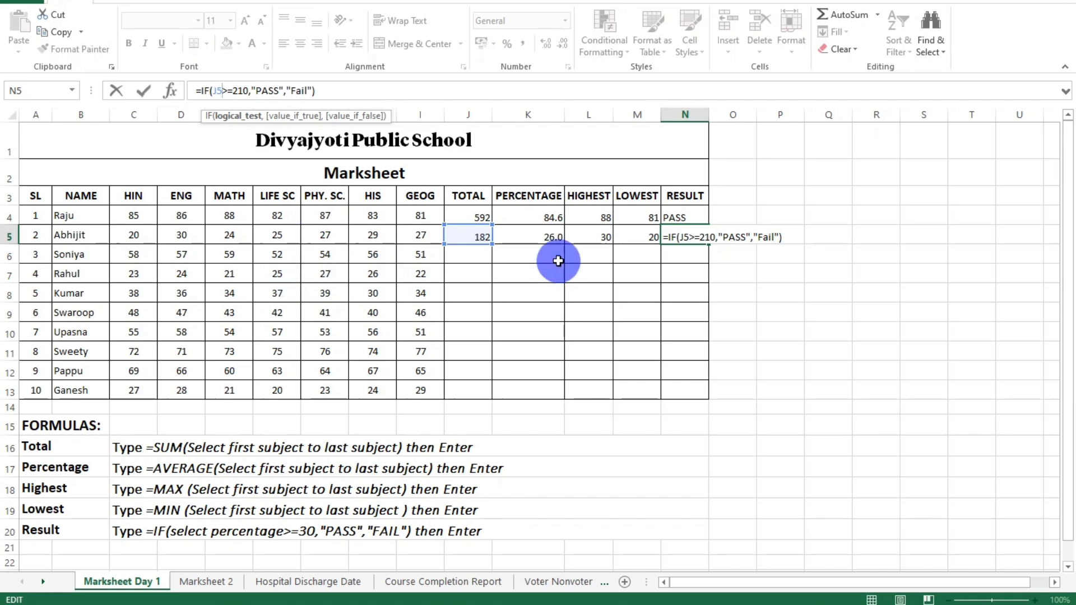
key("Return")
Examine the second student's result formula and the first student's total, percentage, highest, lowest and result formulas.
left_click(683, 241)
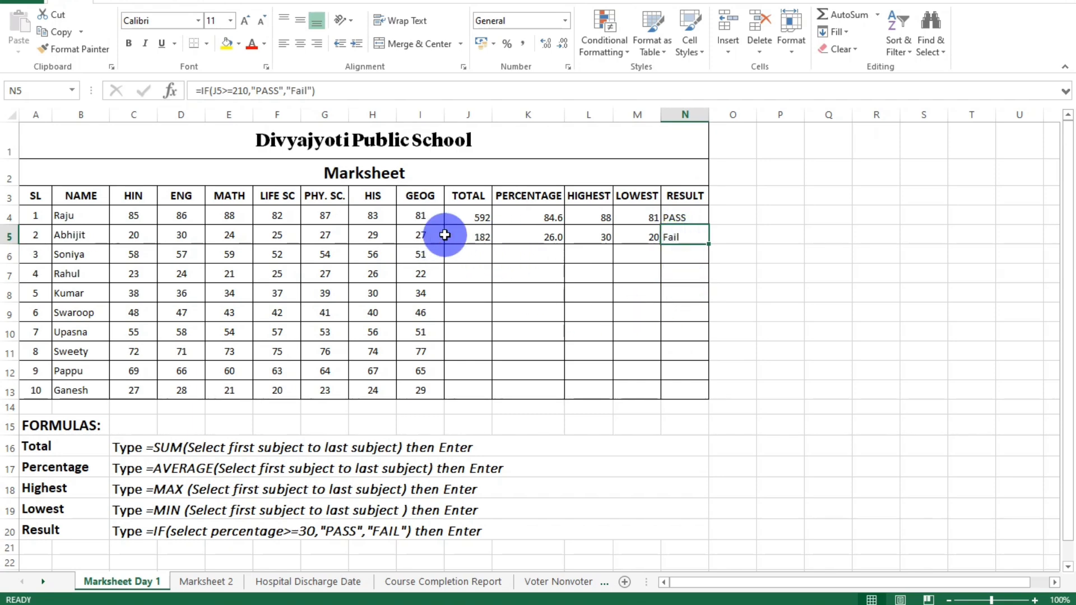
left_click(474, 217)
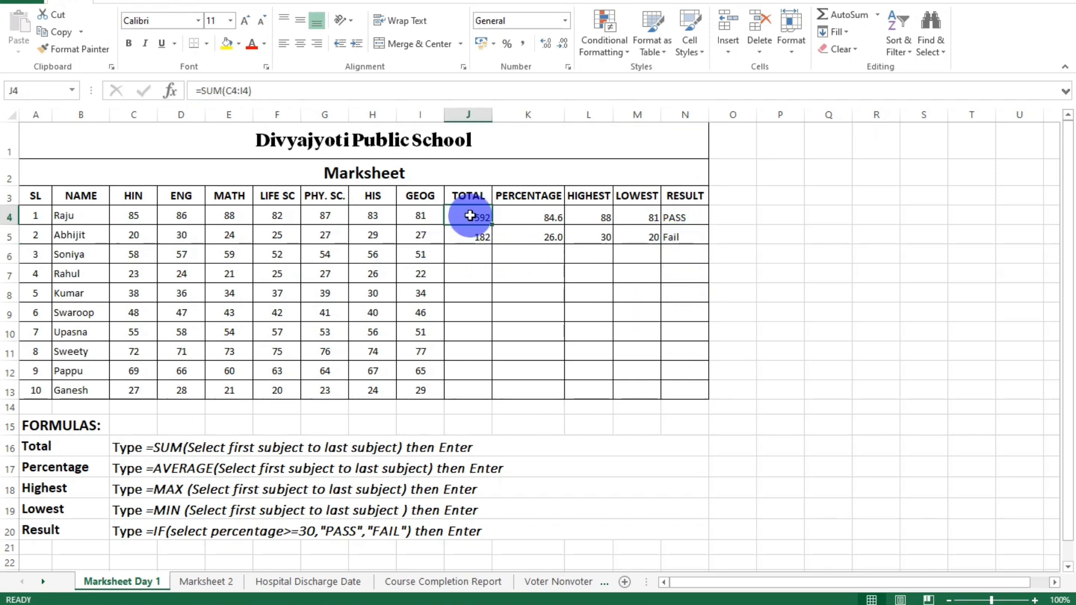
left_click(531, 216)
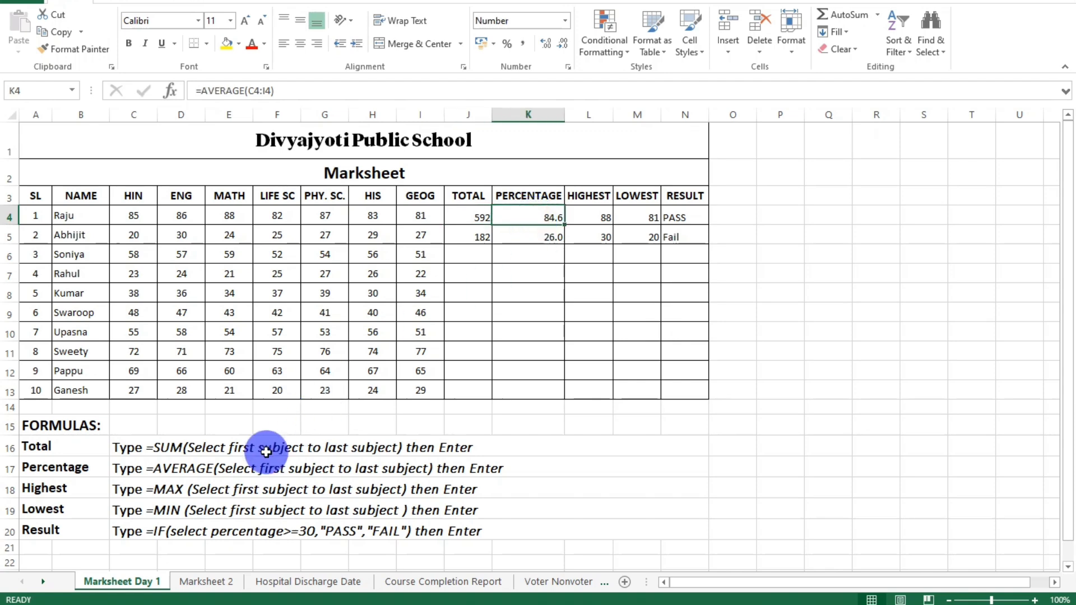
left_click(606, 216)
left_click(642, 216)
left_click(589, 219)
left_click(635, 218)
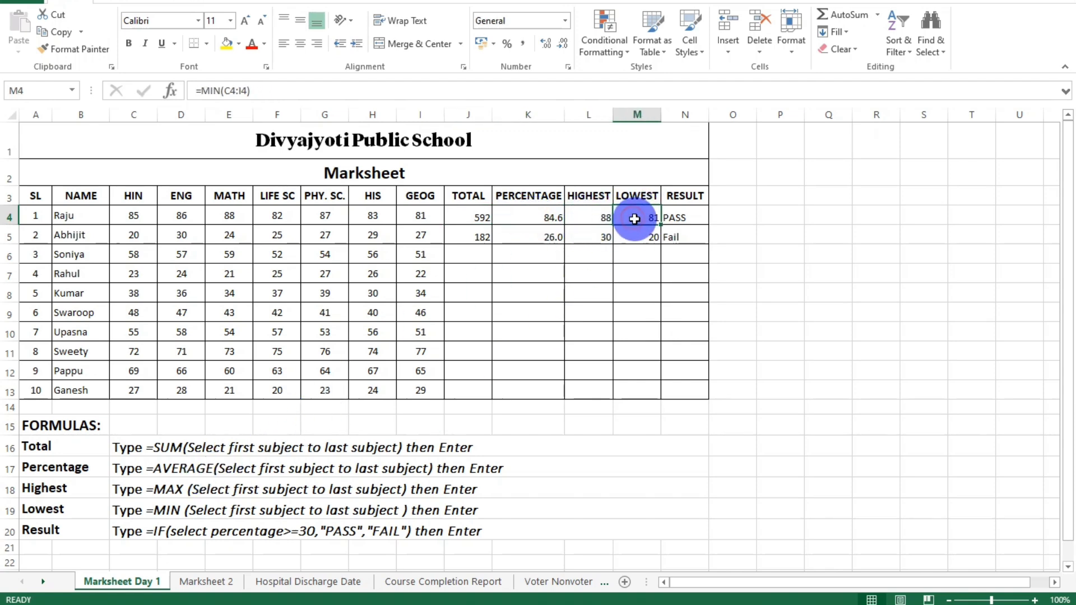
left_click(682, 219)
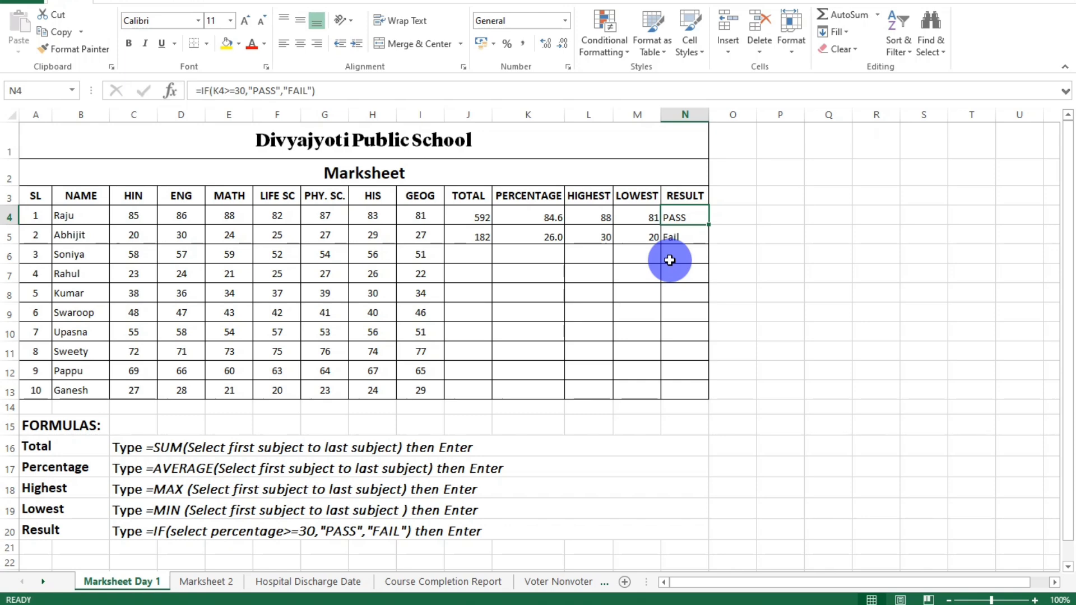
Total the third student's marks in cell J6 using AutoSum over the range C6:I6.
left_click(478, 255)
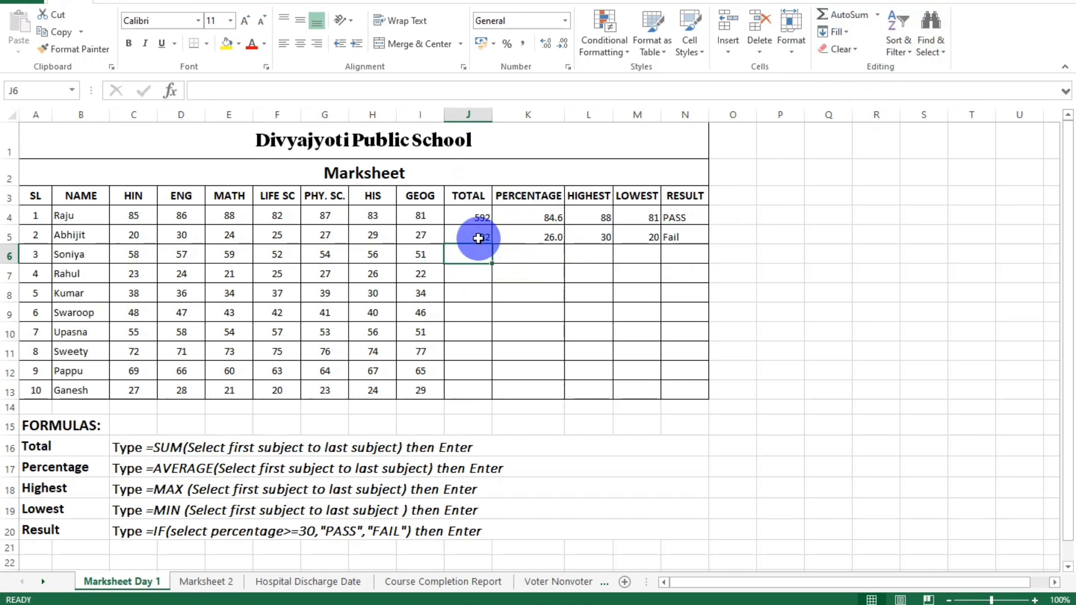
left_click(862, 20)
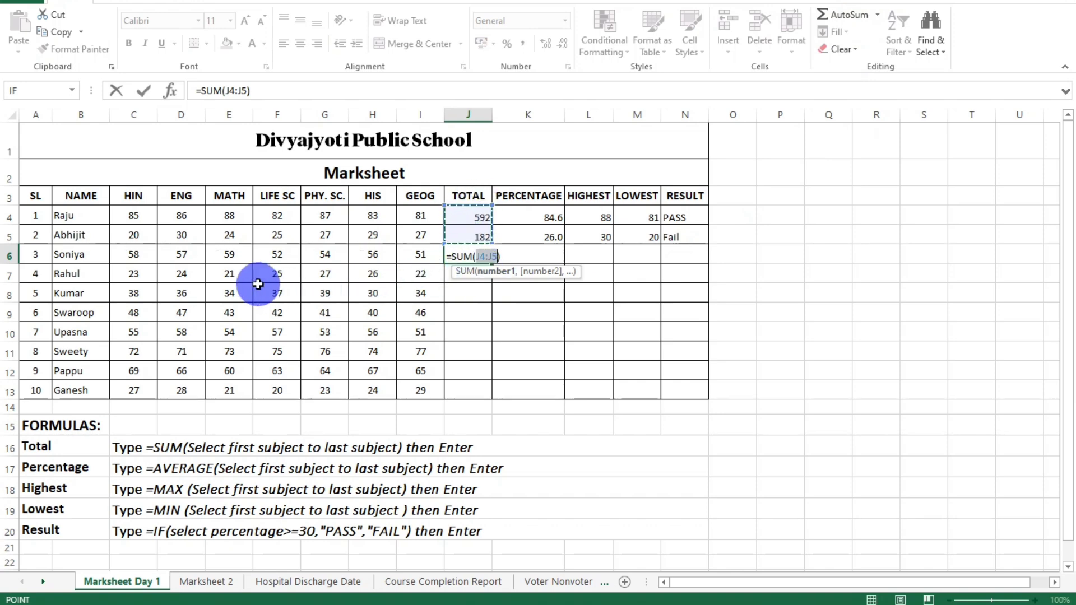
left_click_drag(134, 254, 413, 255)
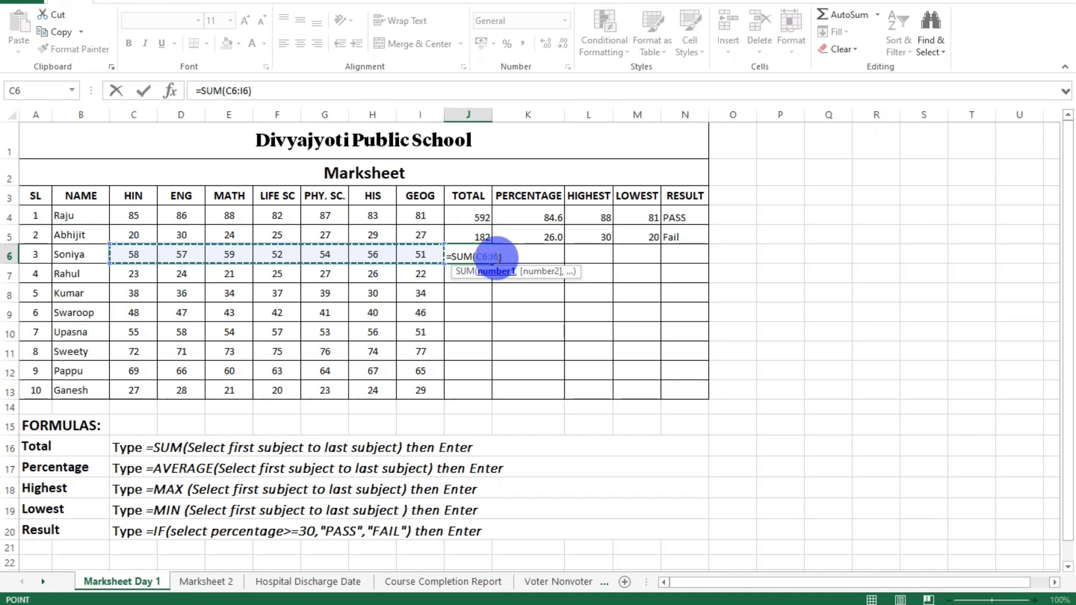
key("Return")
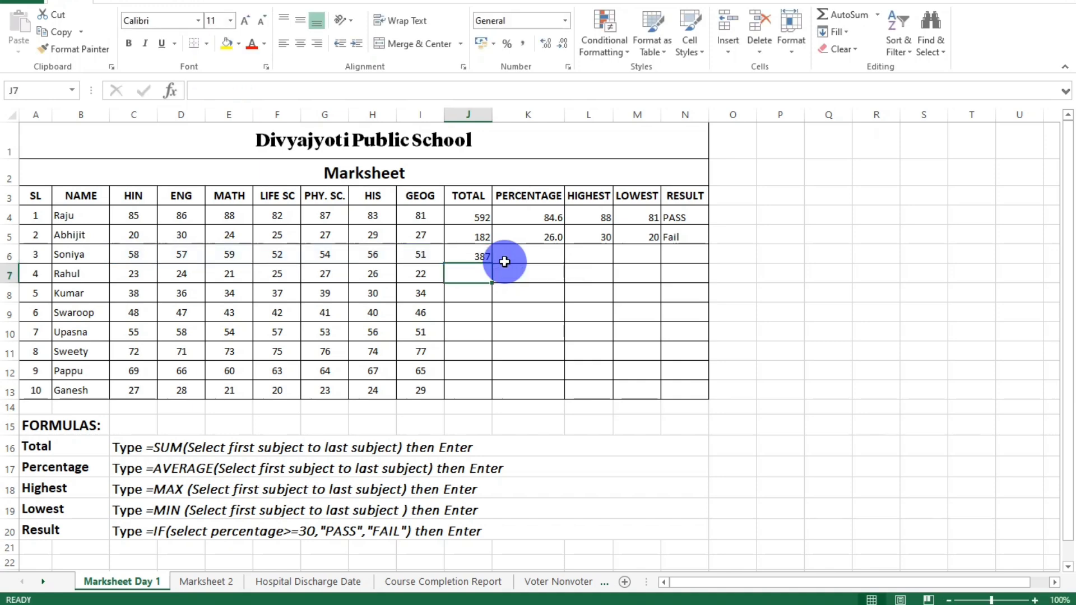
Total the fourth student's marks in cell J7 using AutoSum over the range C7:I7.
left_click(849, 15)
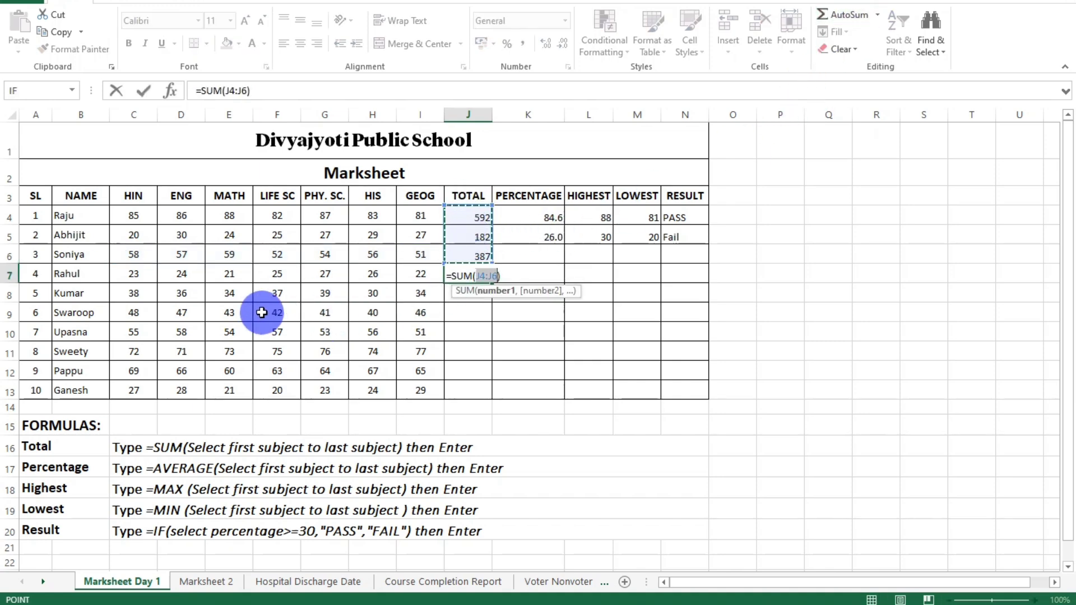
left_click_drag(123, 275, 423, 275)
key("Return")
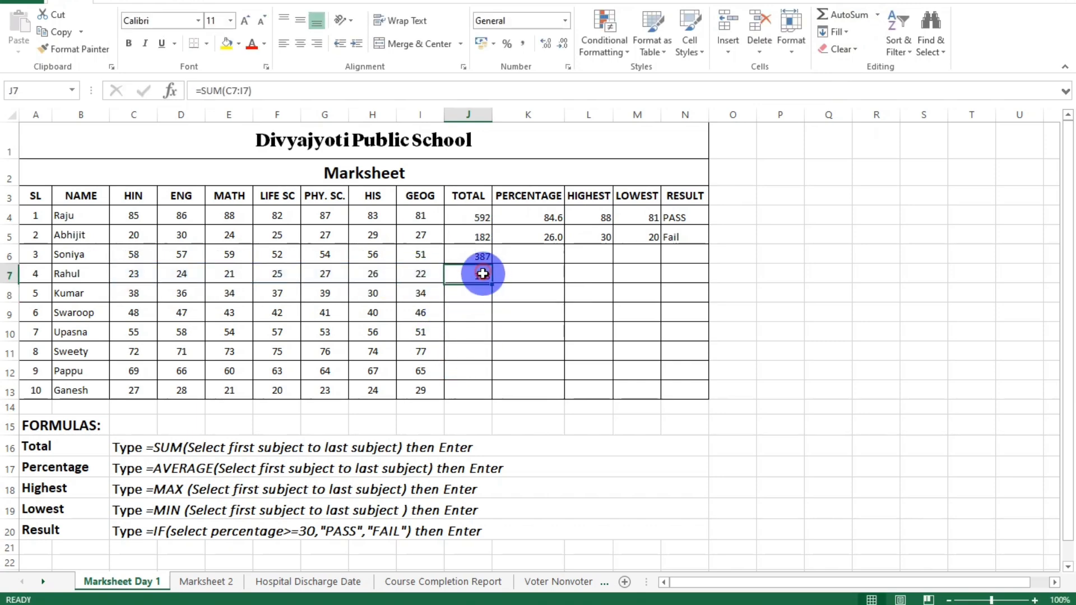
Calculate the third student's percentage in cell K6 with the built-in Average function over the range C6:I6.
left_click(540, 255)
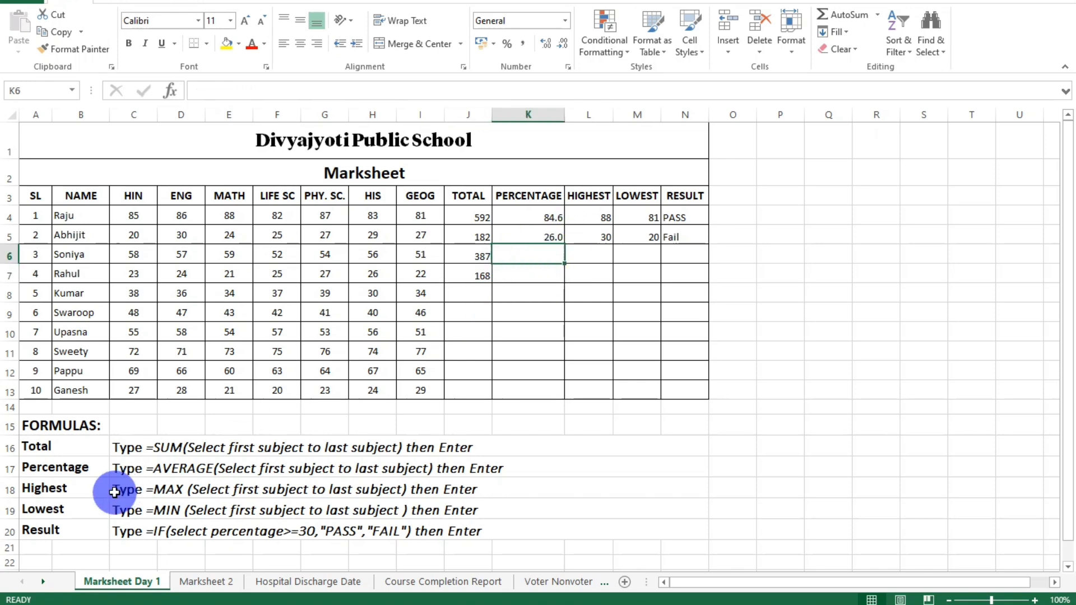
left_click(879, 17)
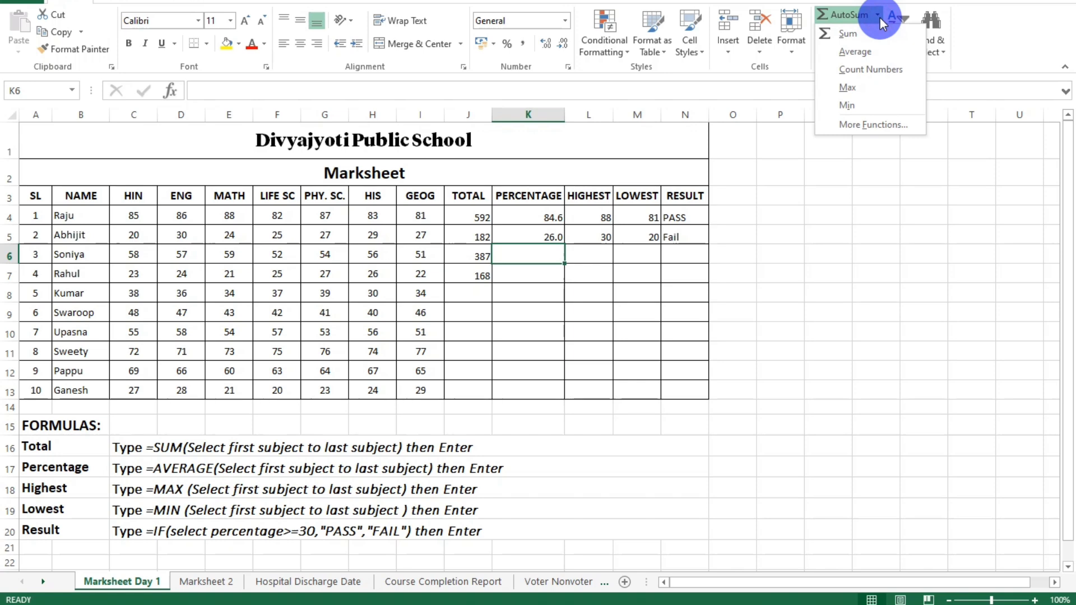
left_click(868, 52)
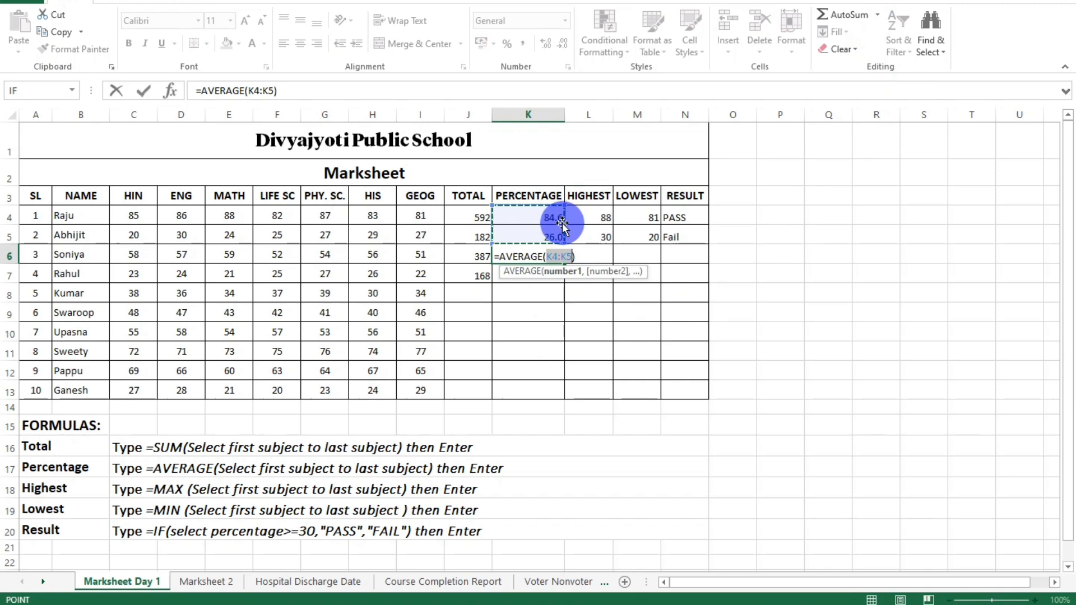
left_click_drag(142, 256, 417, 258)
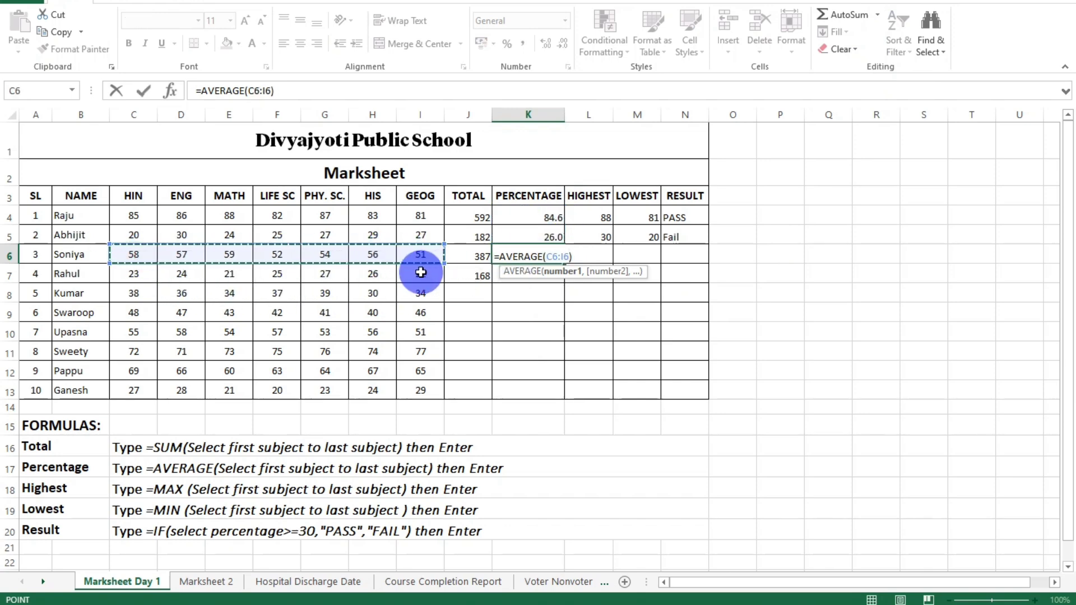
key("Return")
Try showing the percentage in cell K6 without decimals, and restore one decimal place.
left_click(533, 257)
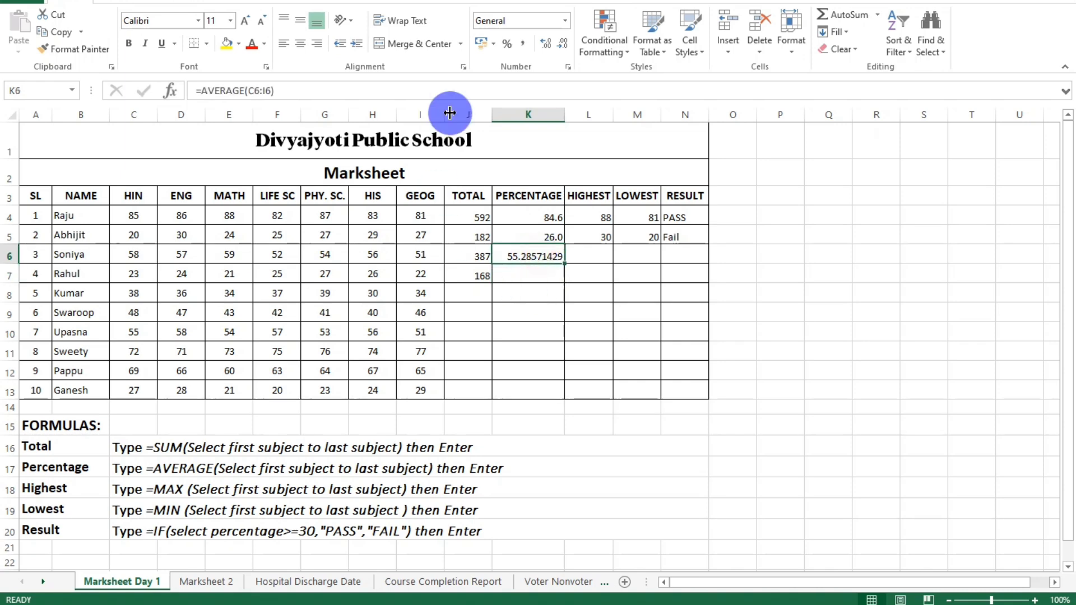
left_click(563, 49)
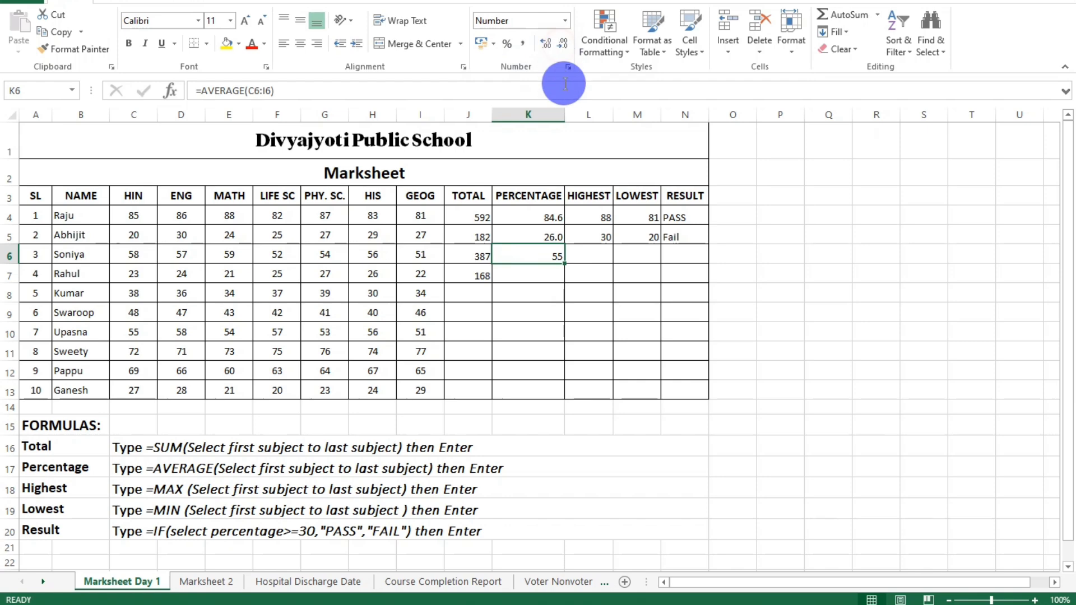
left_click(547, 44)
left_click(591, 255)
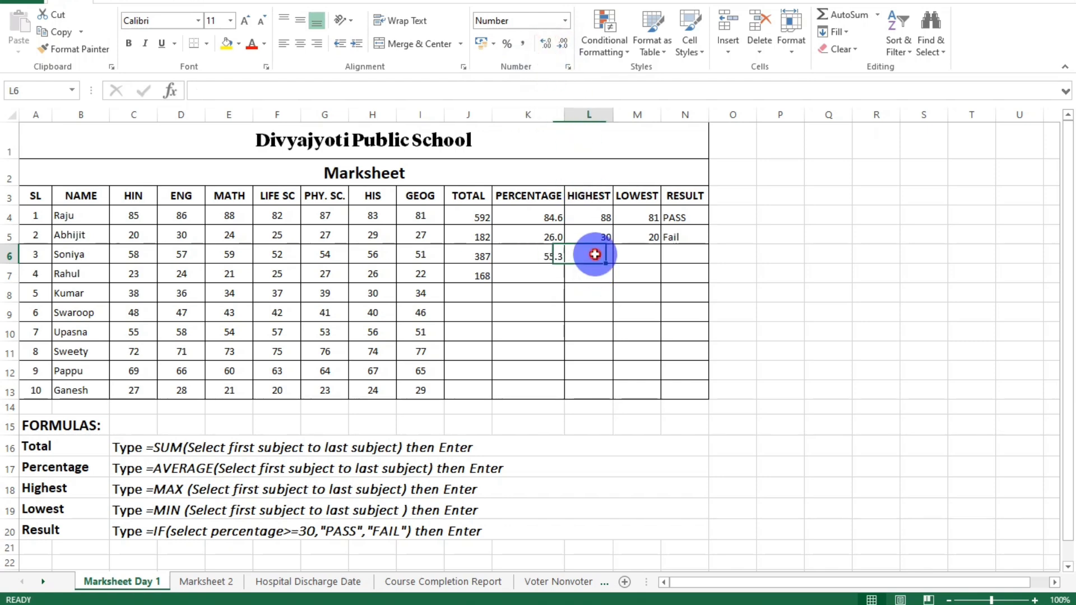
Find the third student's highest mark in cell L6 with the built-in Max function over the range C6:I6.
left_click(878, 15)
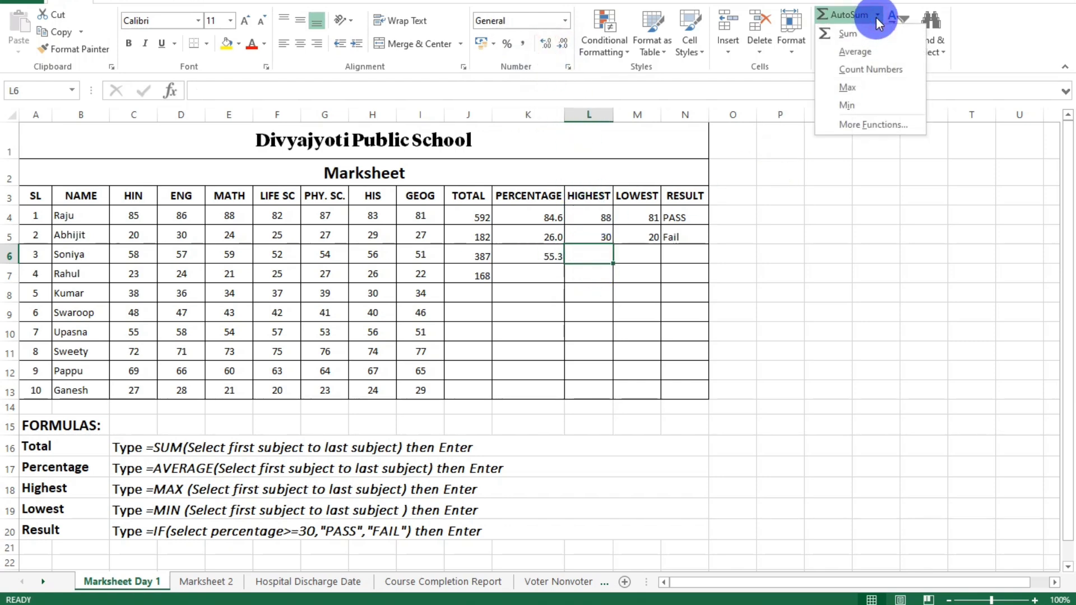
left_click(860, 93)
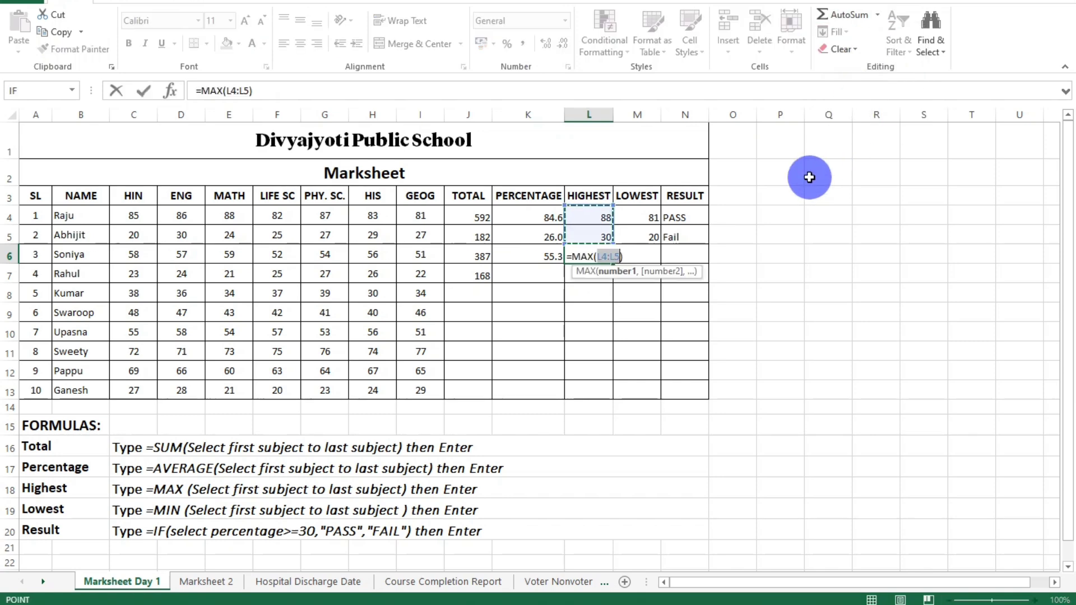
left_click_drag(136, 255, 421, 255)
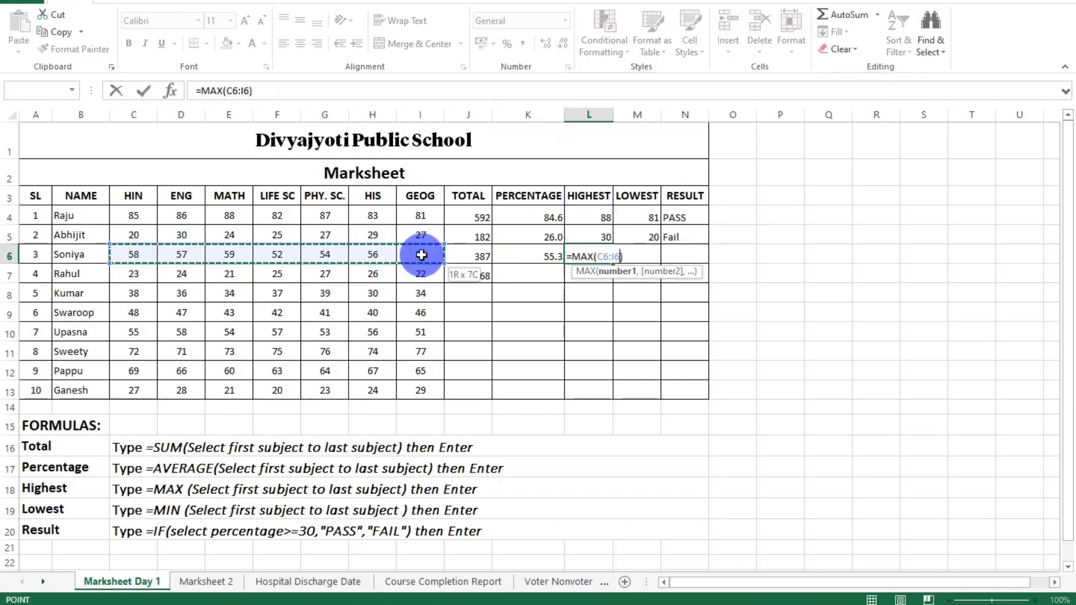
key("Return")
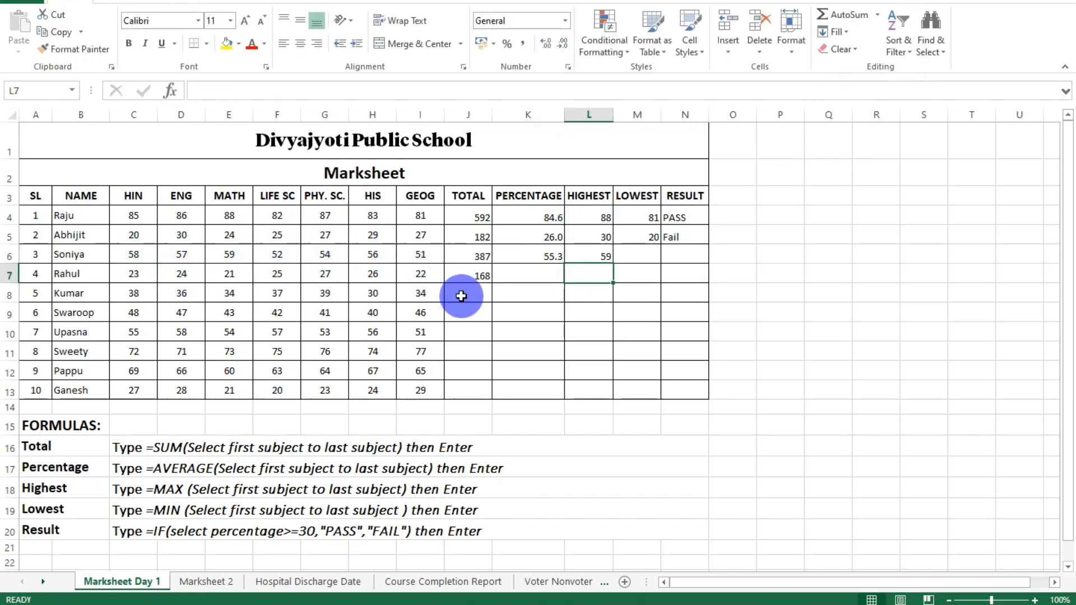
Find the third student's lowest mark in cell M6 with the built-in Min function over the range C6:I6.
left_click(638, 252)
left_click(877, 16)
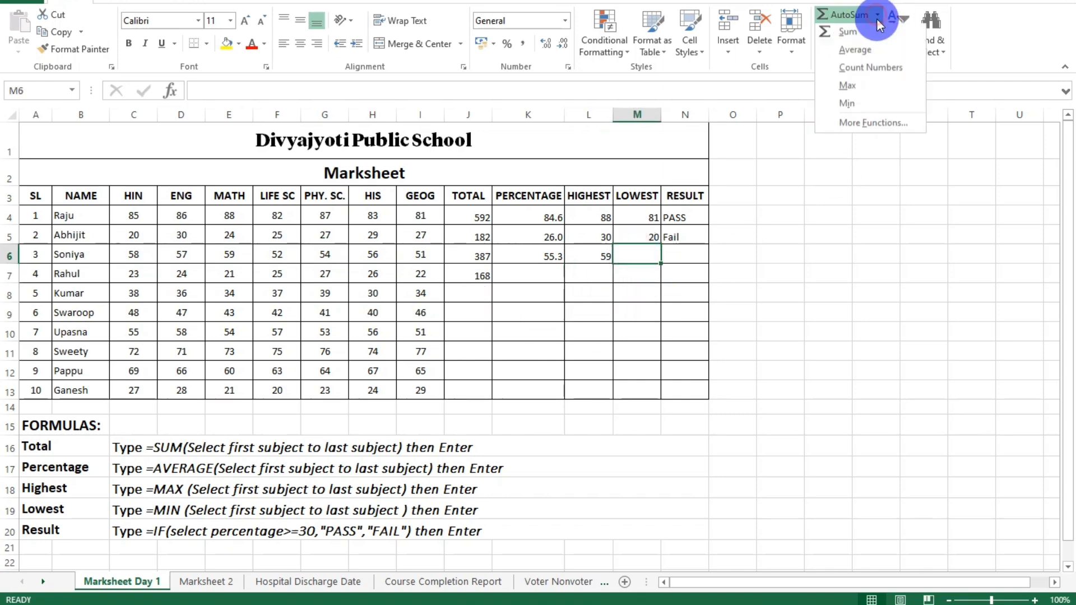
left_click(868, 104)
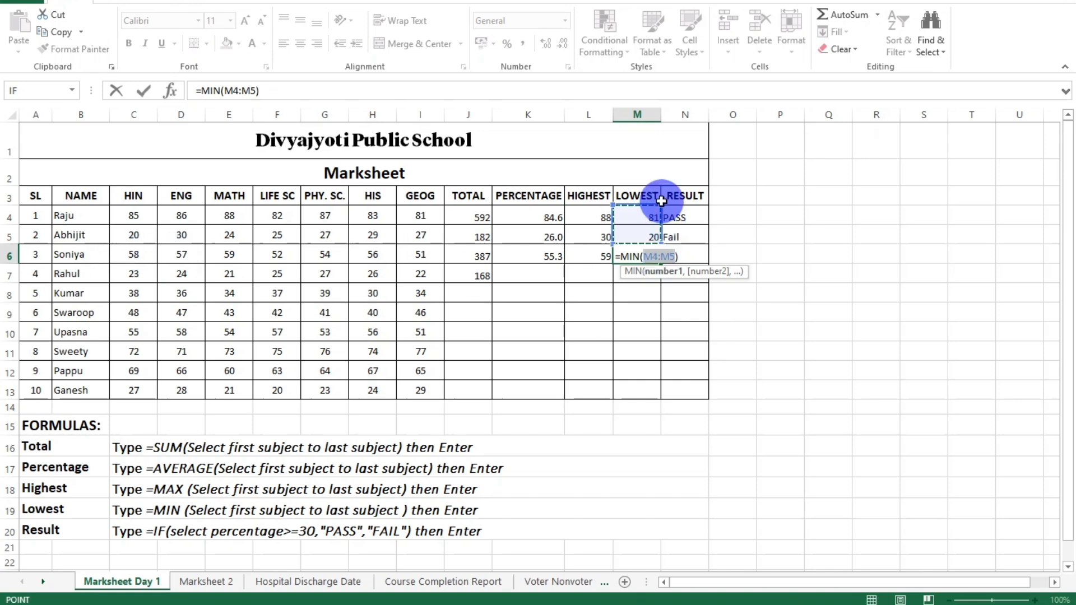
left_click(148, 258)
left_click_drag(148, 258, 412, 258)
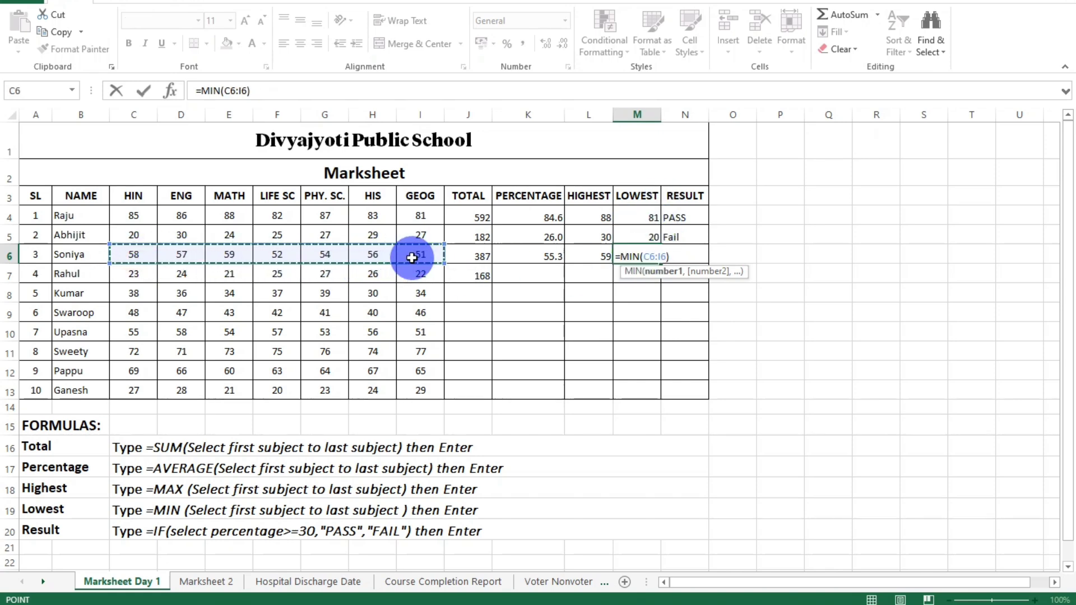
key("Return")
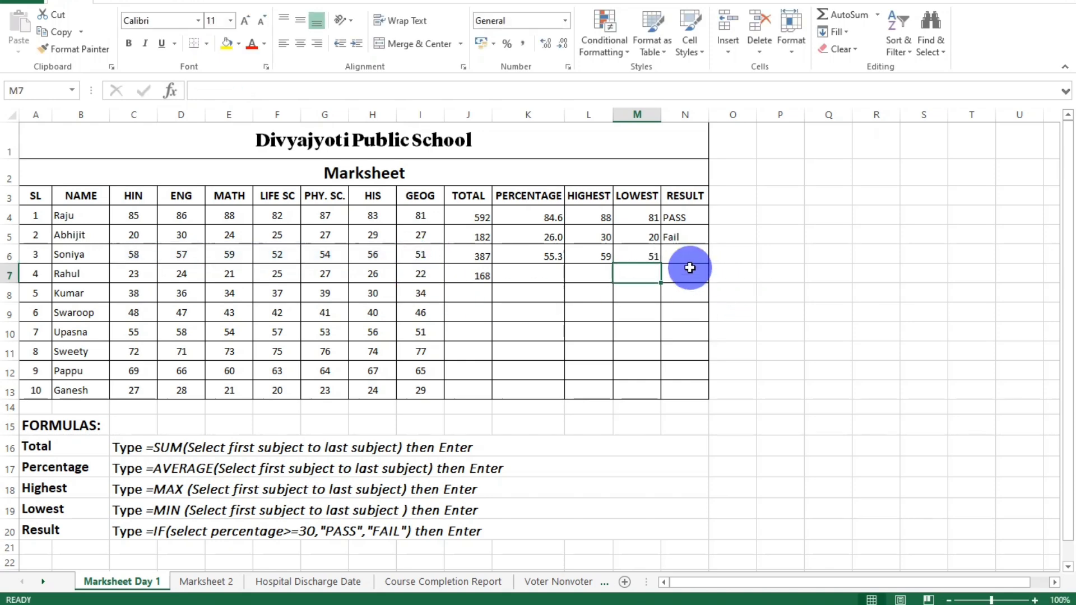
left_click(677, 255)
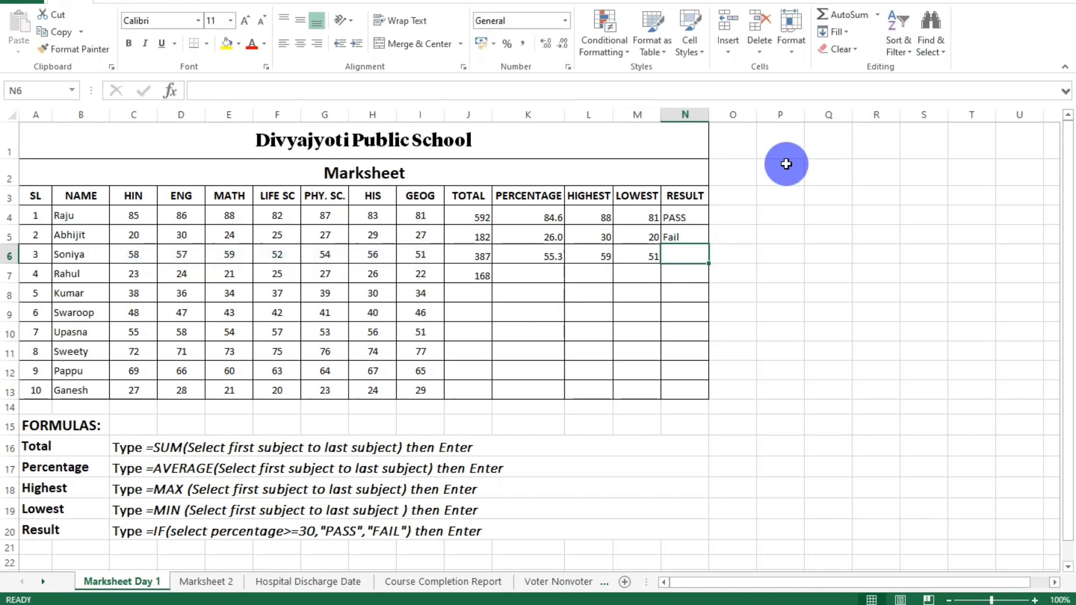
left_click(874, 17)
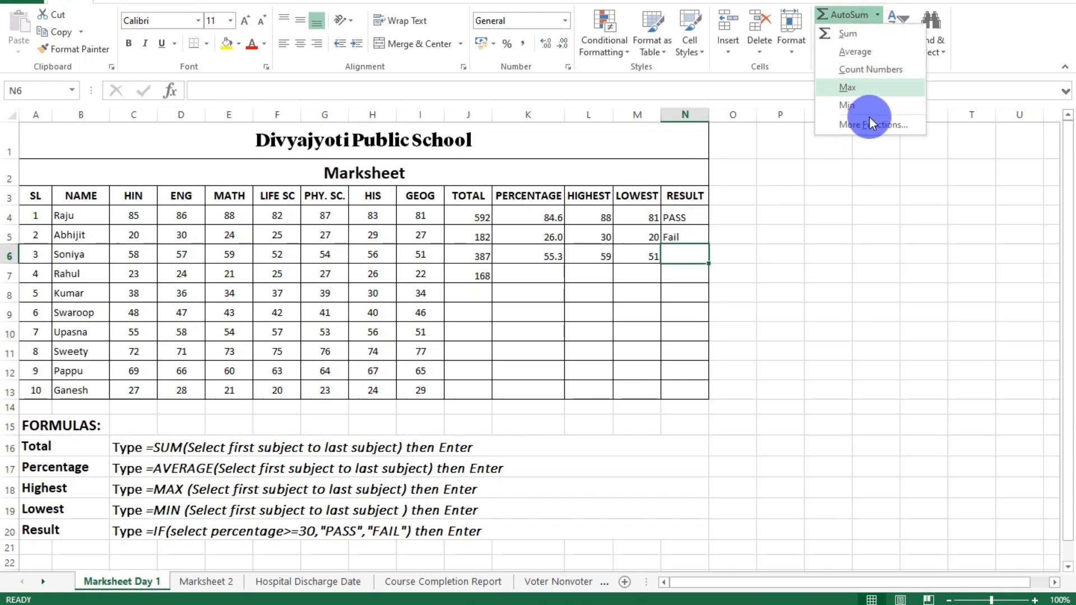
left_click(679, 257)
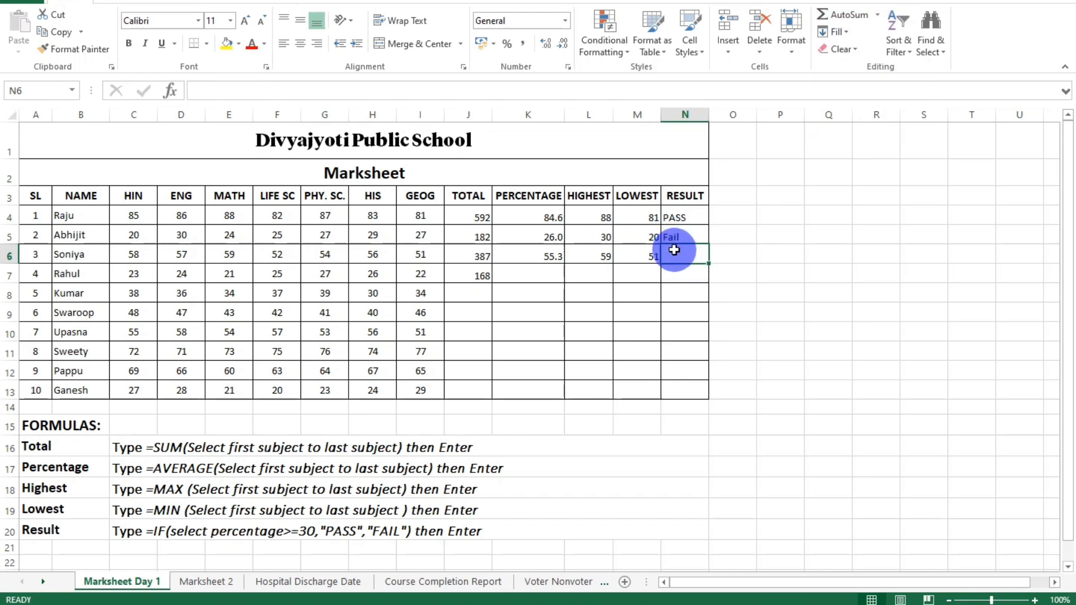
Insert the logical IF function for the second student's result in cell N5, with the test K5>=30.
left_click(246, 2)
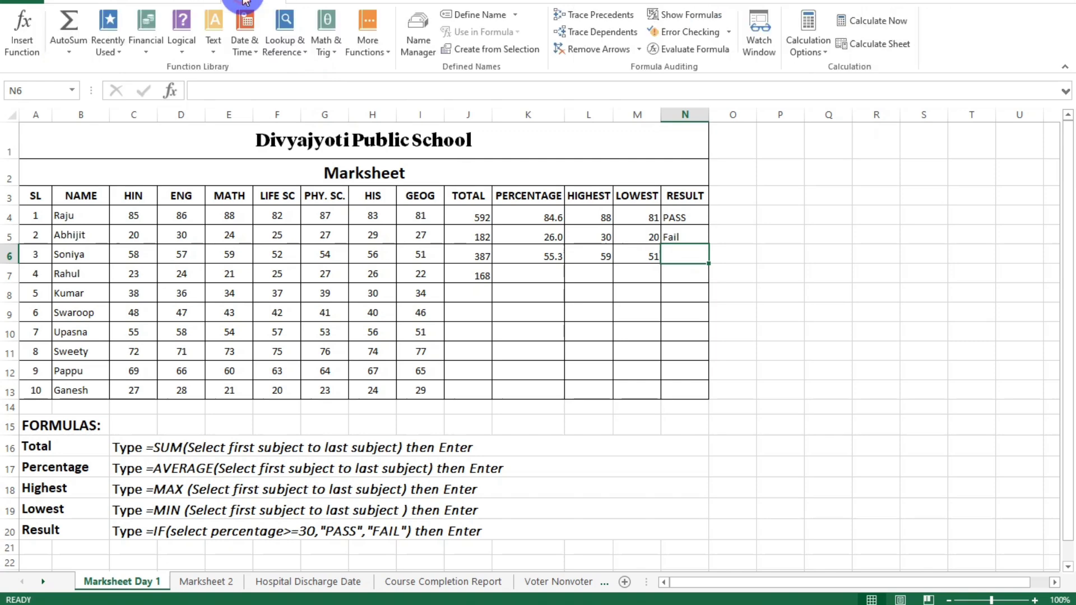
left_click(183, 53)
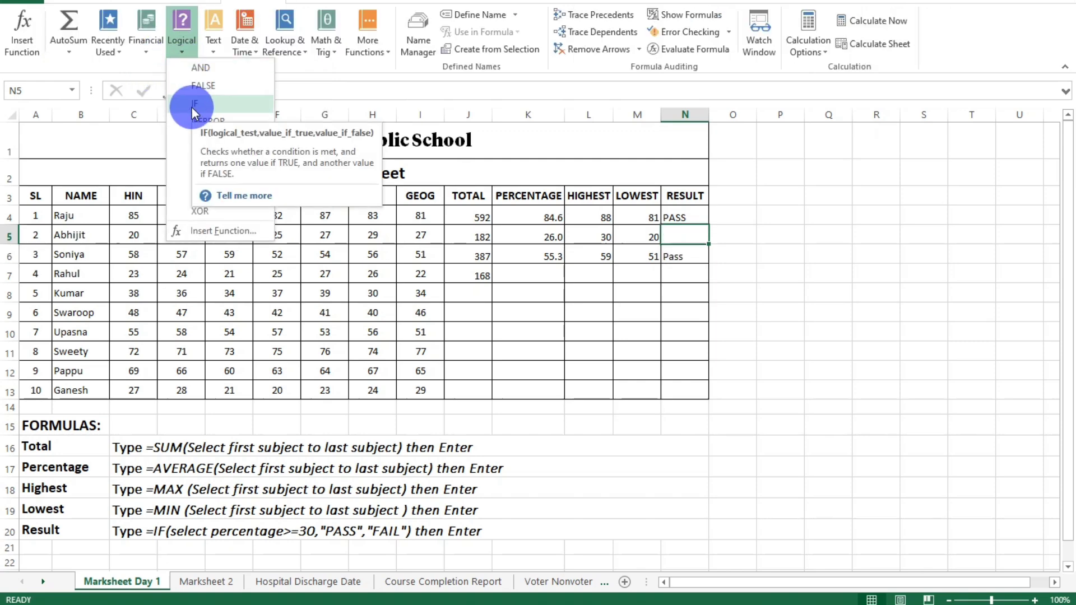
left_click(194, 105)
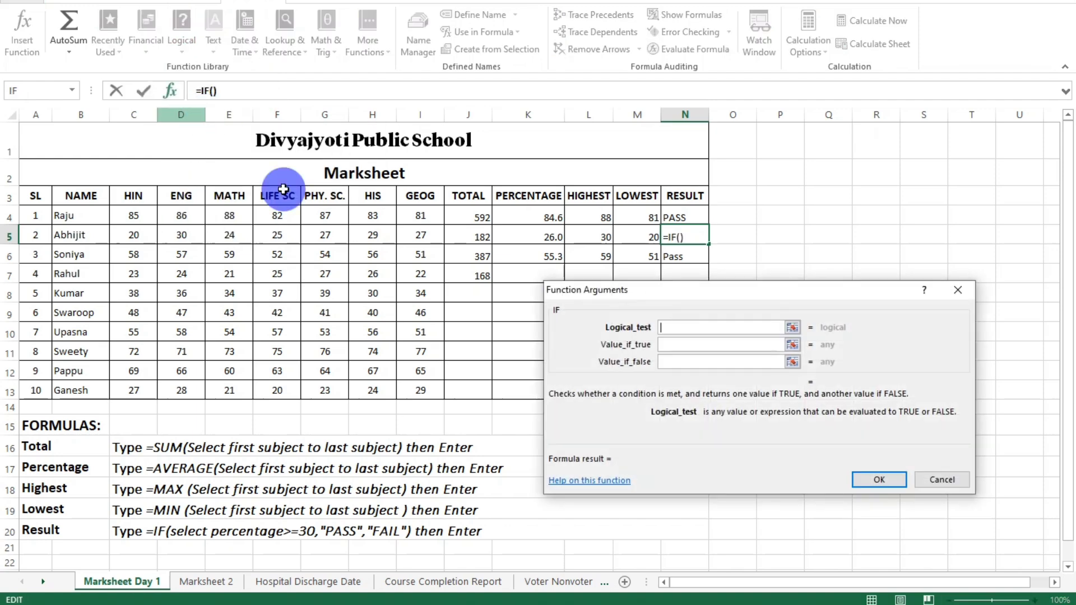
left_click_drag(675, 294, 583, 311)
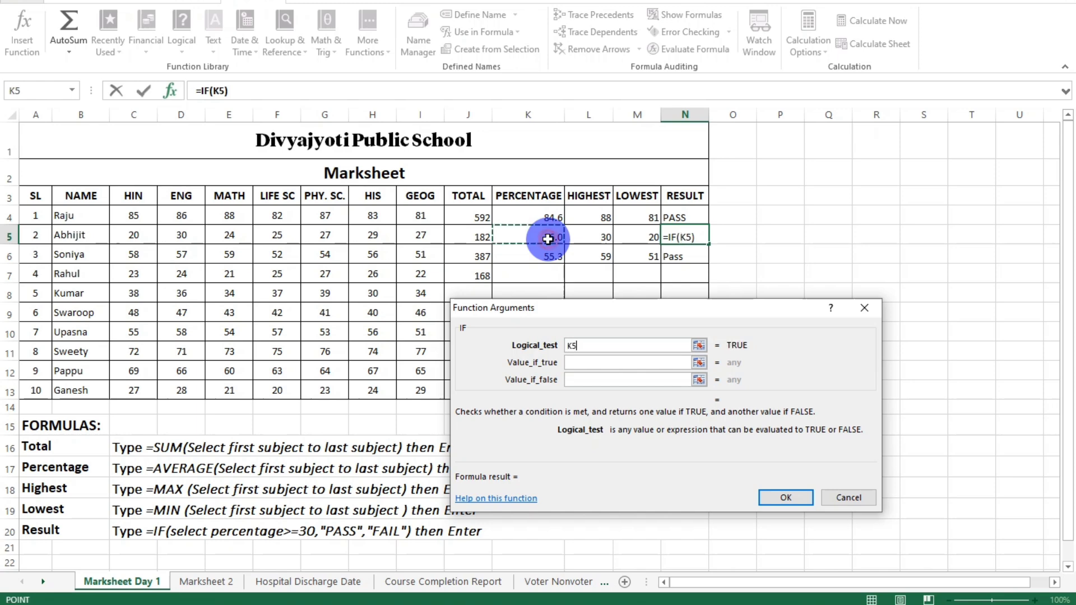
left_click(584, 347)
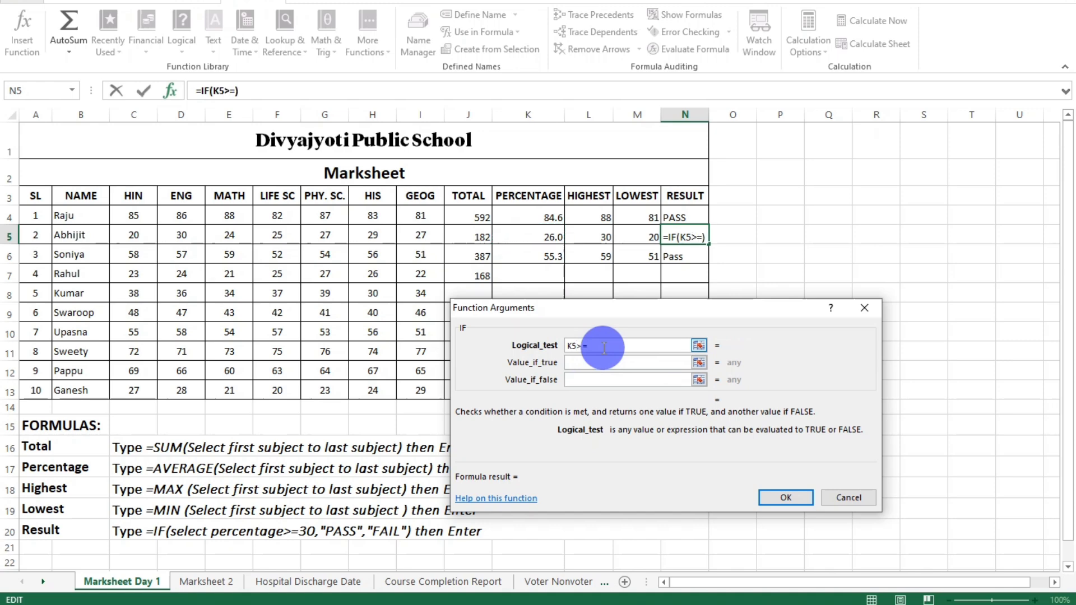
Set the IF function's value if true to "Pass" for cell N5.
left_click(655, 363)
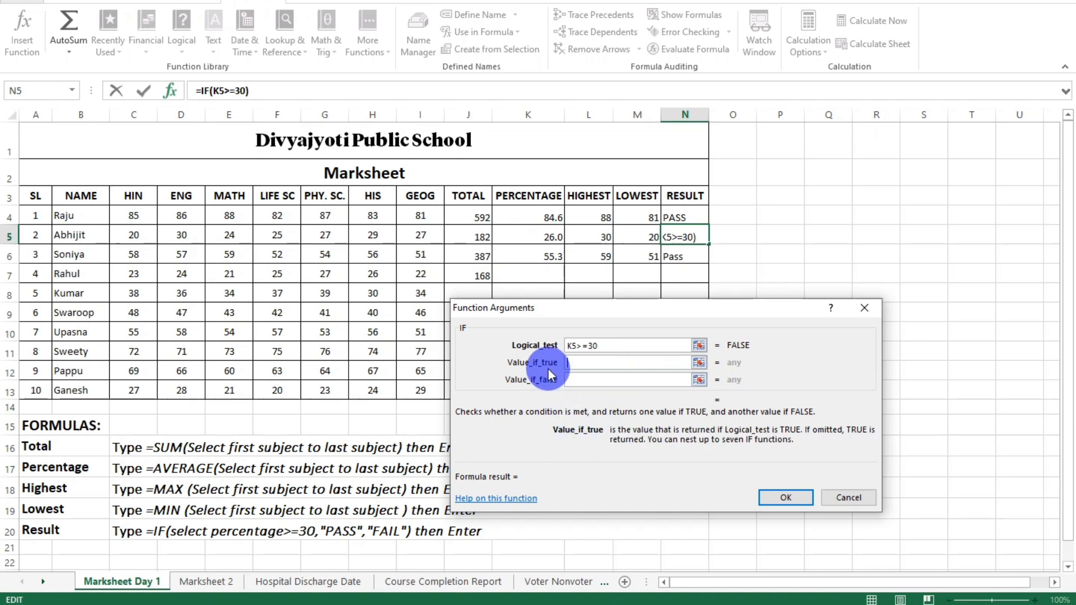
left_click(584, 365)
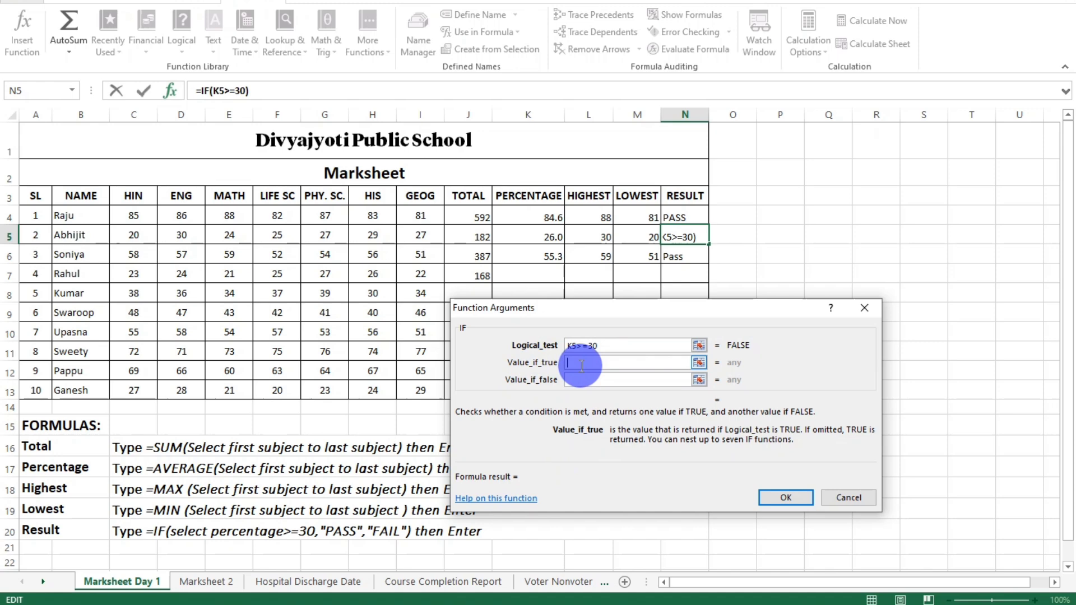
type("Pass")
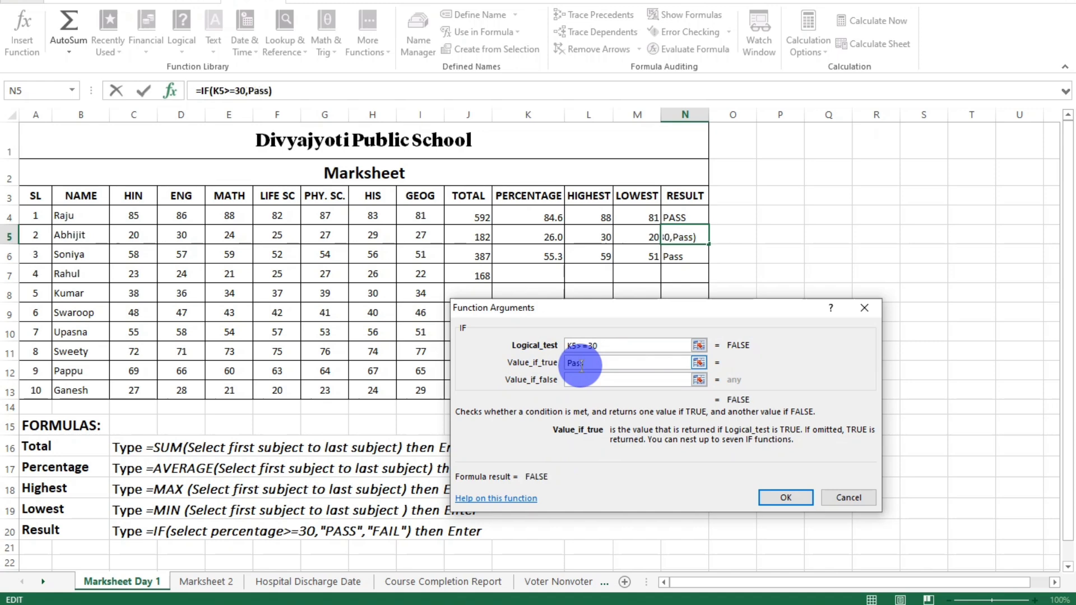
key("Tab")
left_click_drag(573, 367, 592, 367)
left_click(585, 381)
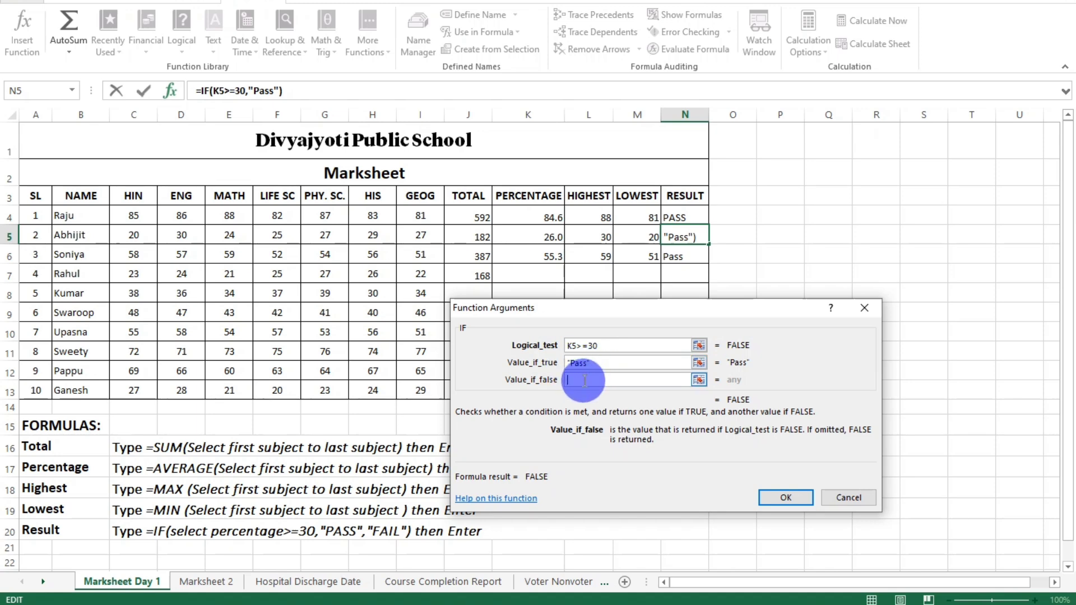
Set the value if false to "Fail" and apply the IF formula to cell N5.
type("Fail")
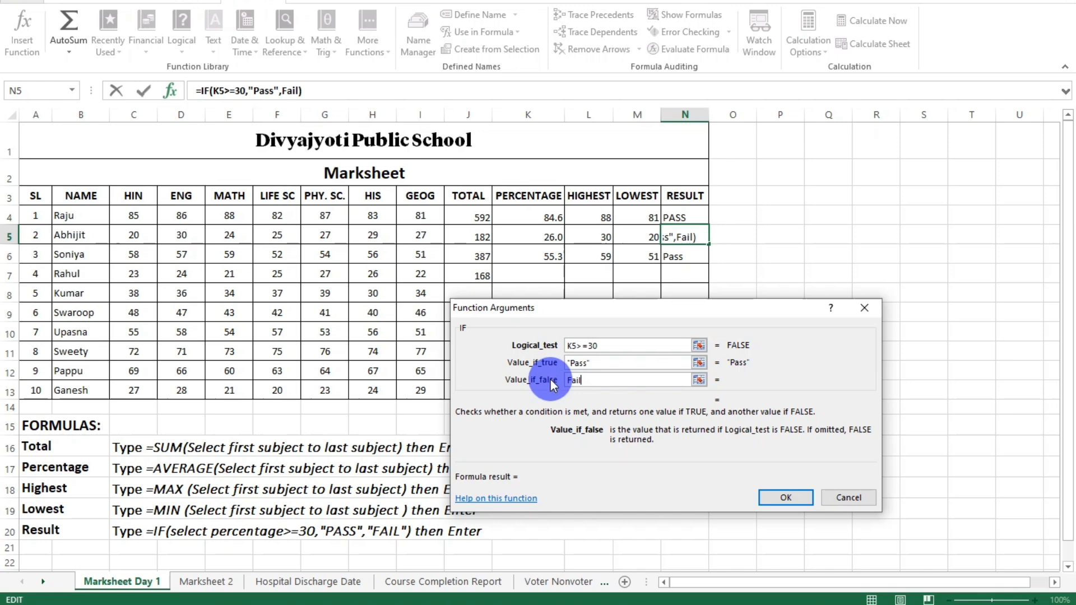
double_click(587, 383)
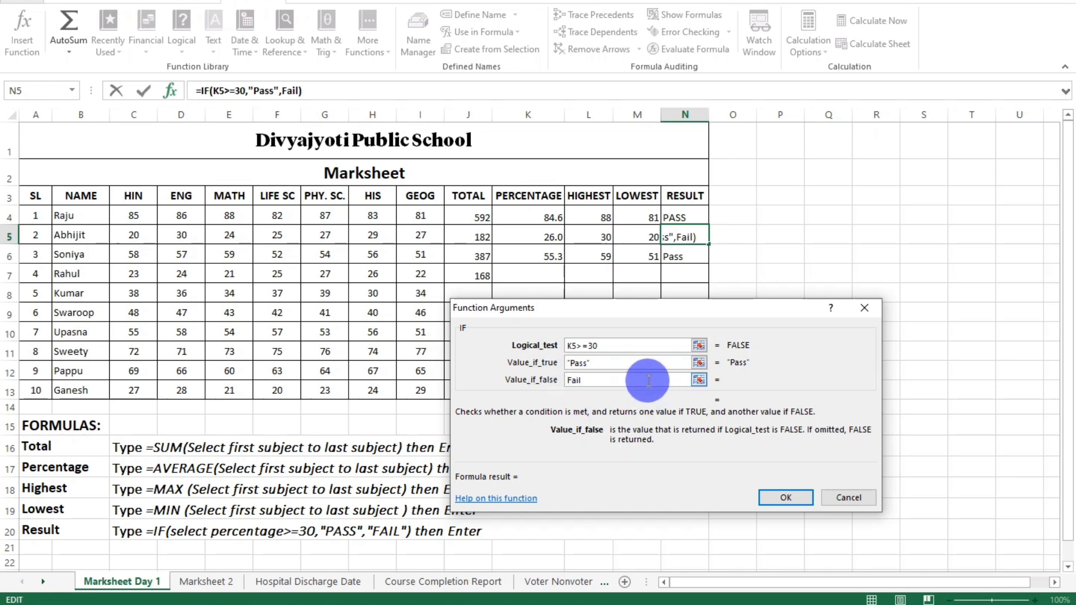
left_click(847, 373)
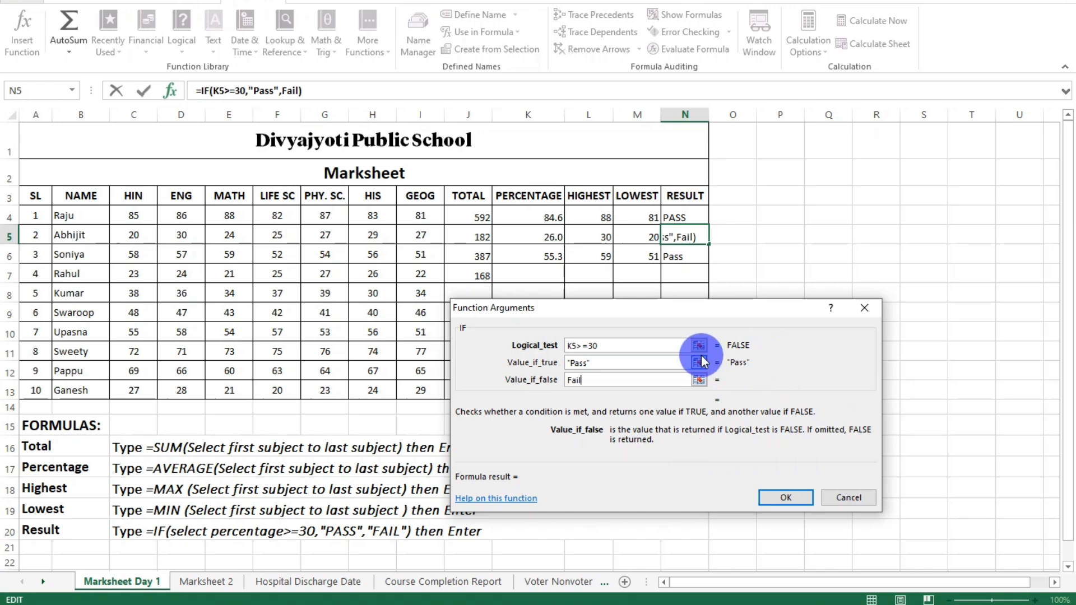
left_click(664, 351)
double_click(588, 382)
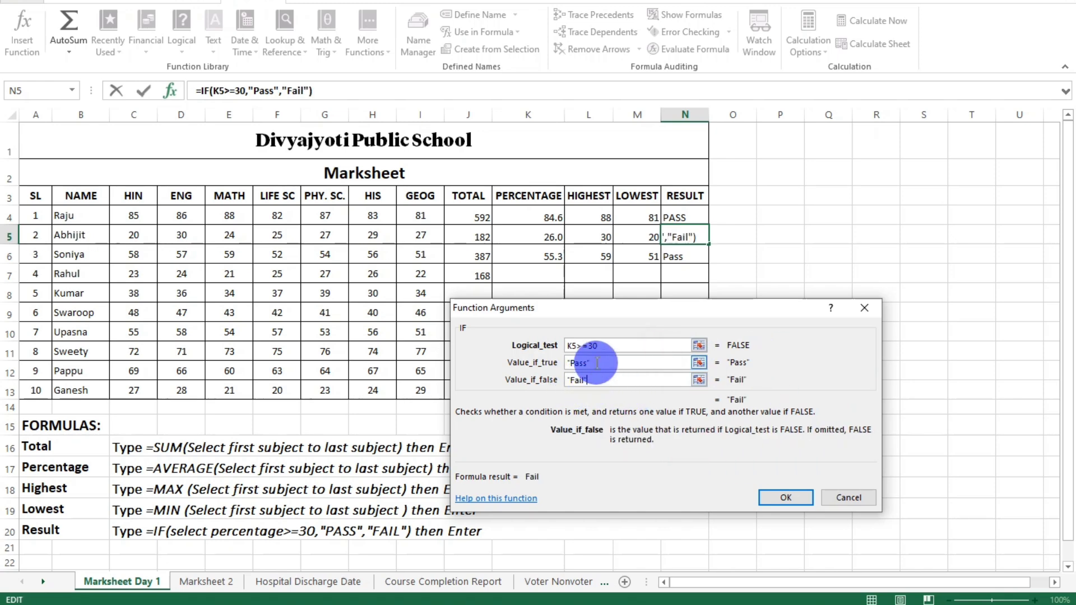
left_click(597, 362)
left_click(598, 382)
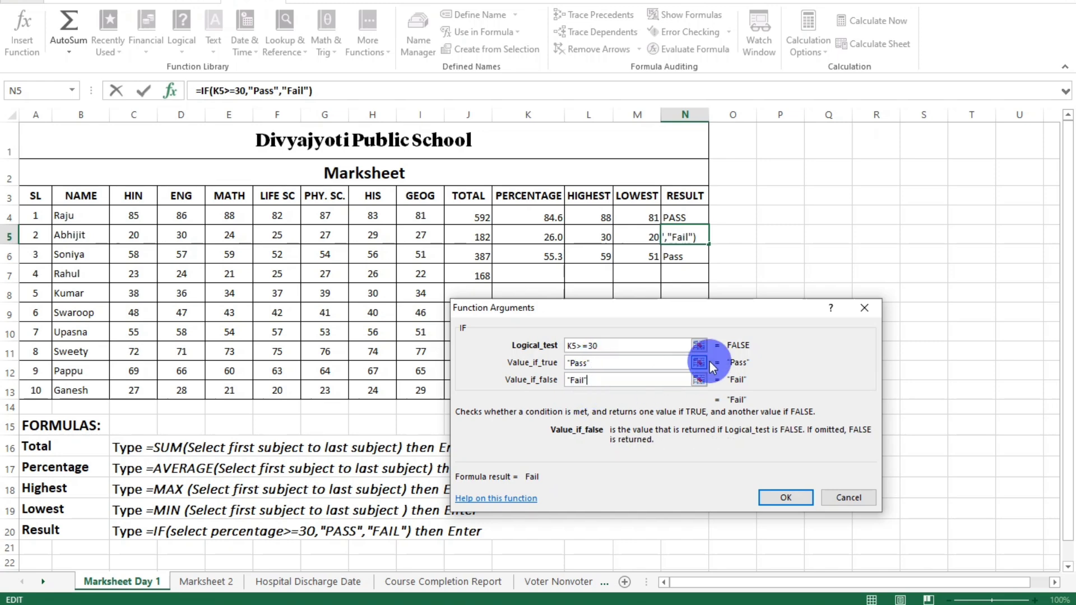
left_click(659, 347)
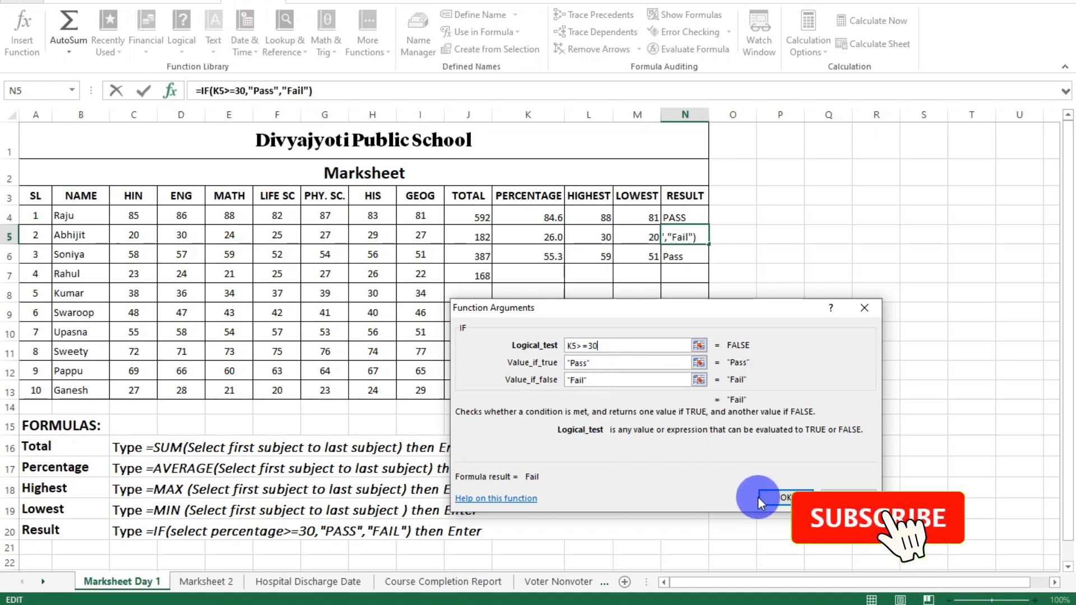
left_click(786, 496)
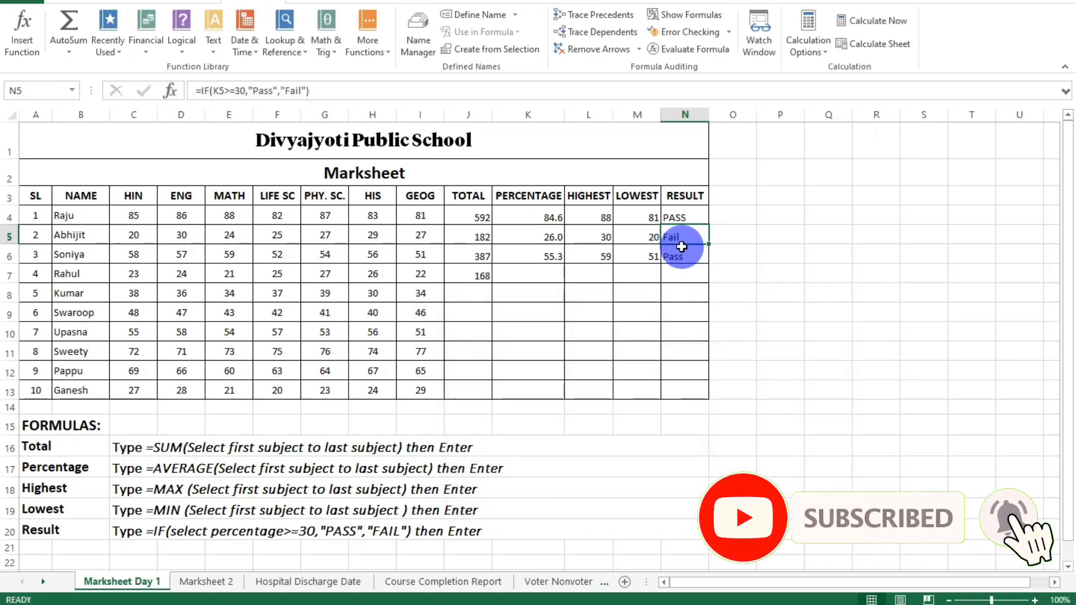
Clear the third student's result in cell N6 and insert the logical IF function there with the test K6>=30.
left_click(687, 259)
key("Delete")
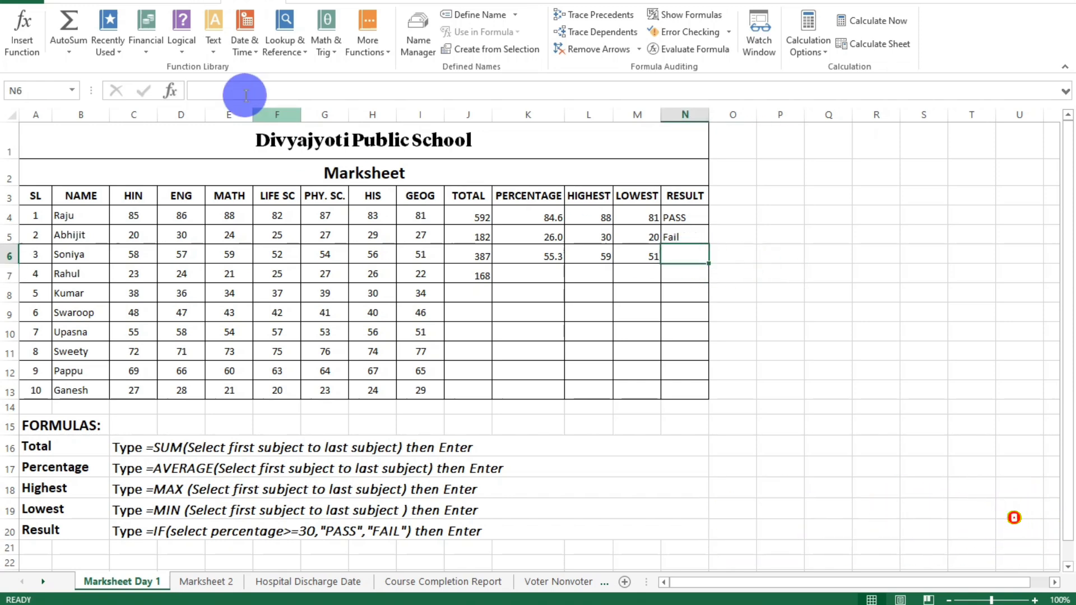
left_click(182, 53)
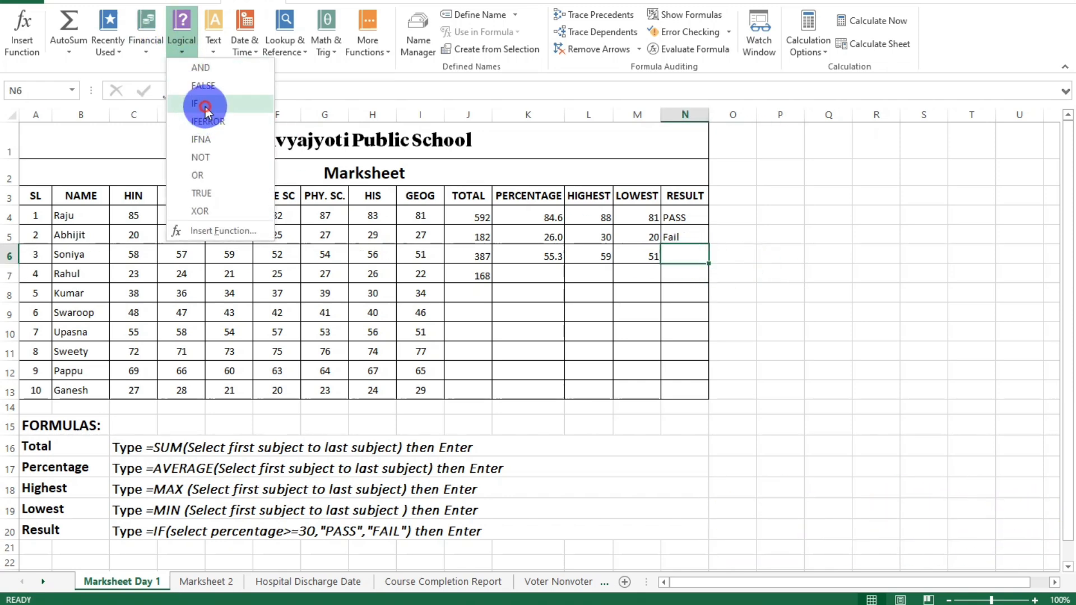
left_click(203, 102)
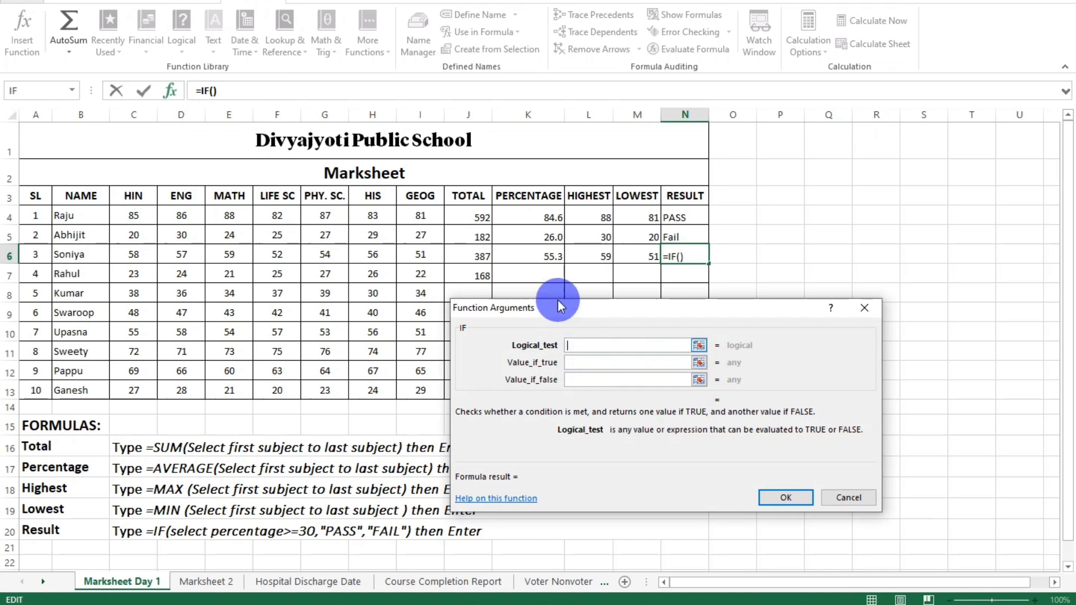
left_click(543, 256)
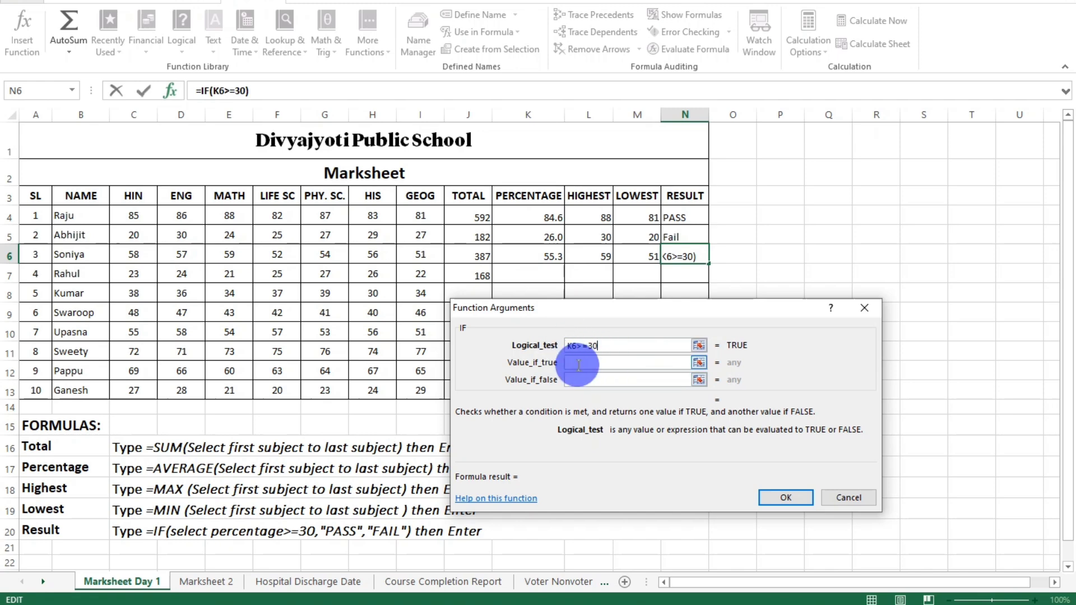
Set the value if true to "Pass" and the value if false to "Fail", and apply the IF formula to cell N6.
left_click(596, 365)
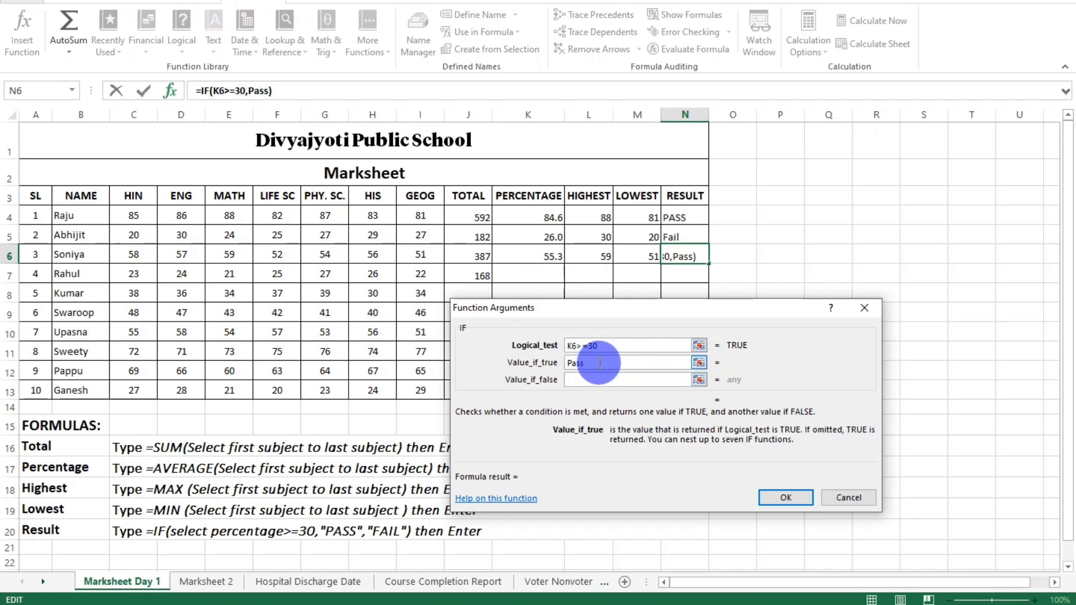
key("Tab")
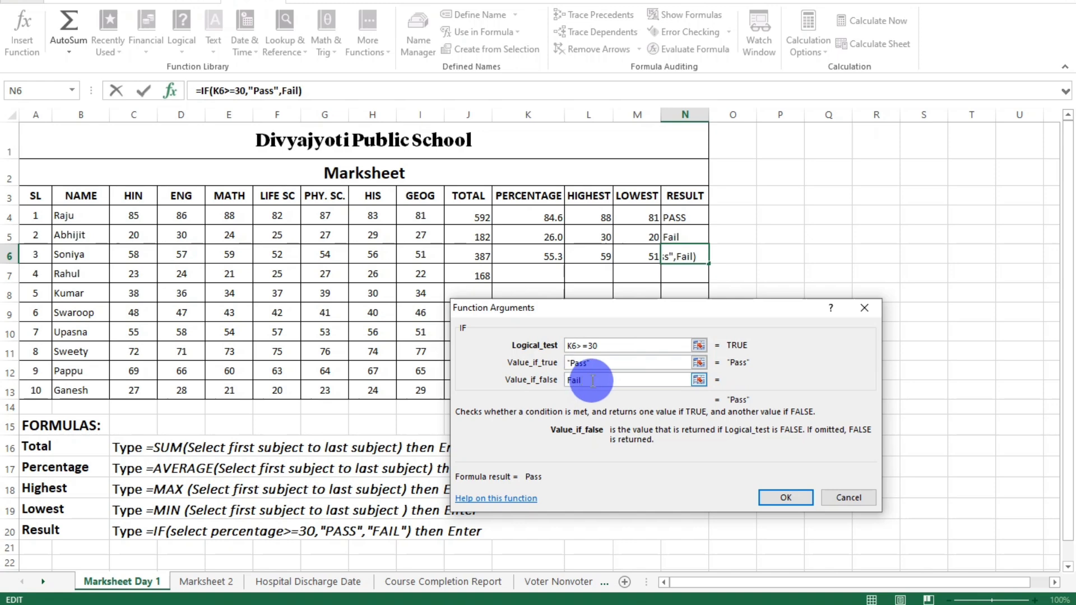
left_click(627, 366)
left_click(604, 382)
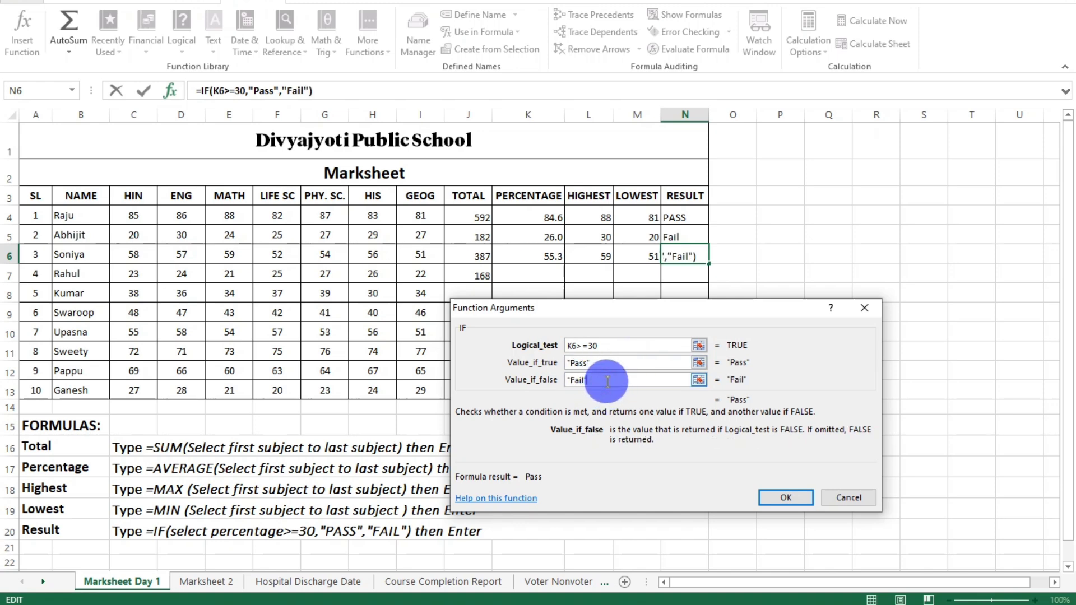
left_click(785, 498)
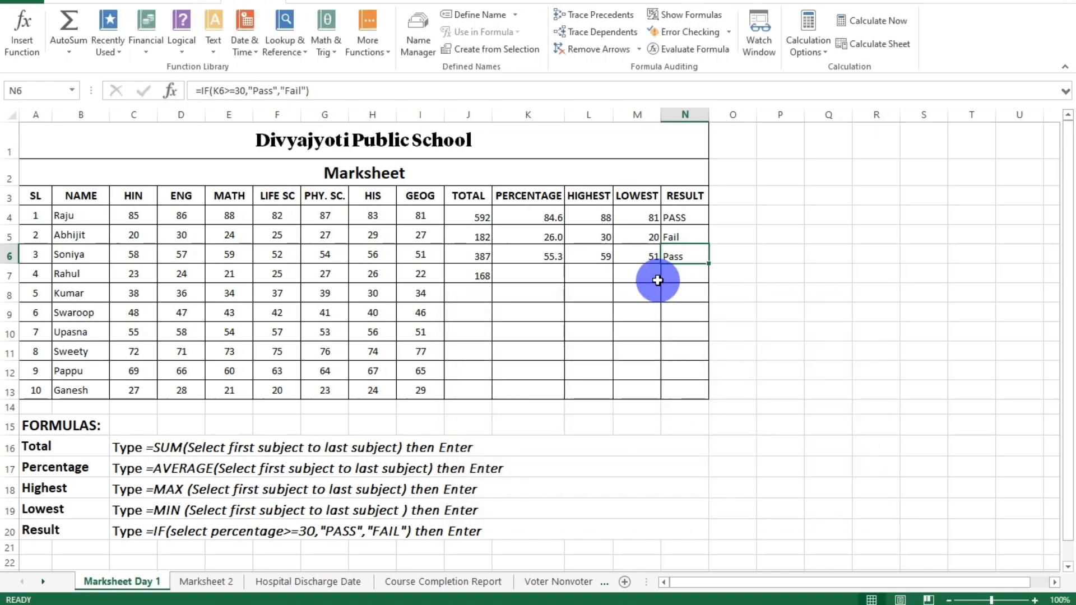
left_click(182, 34)
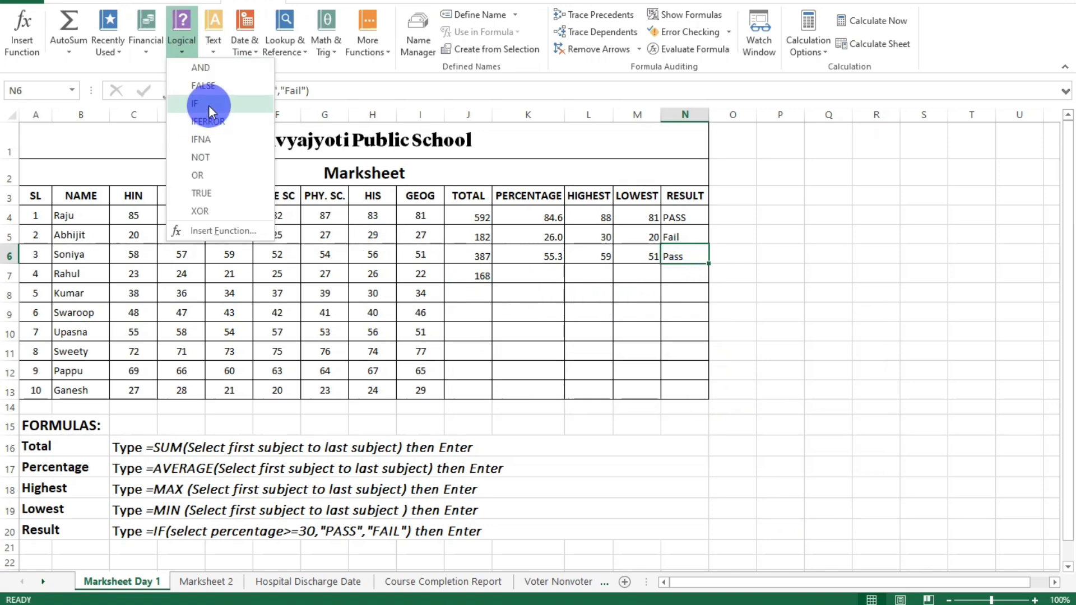
left_click(790, 296)
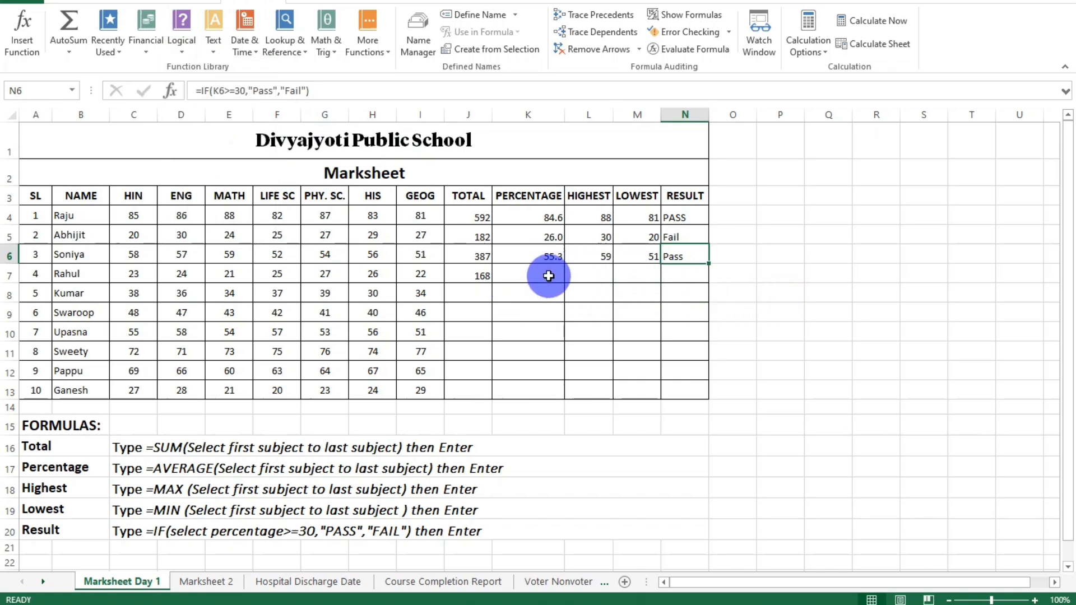
Clear the fourth student's total in cell J7.
left_click(469, 277)
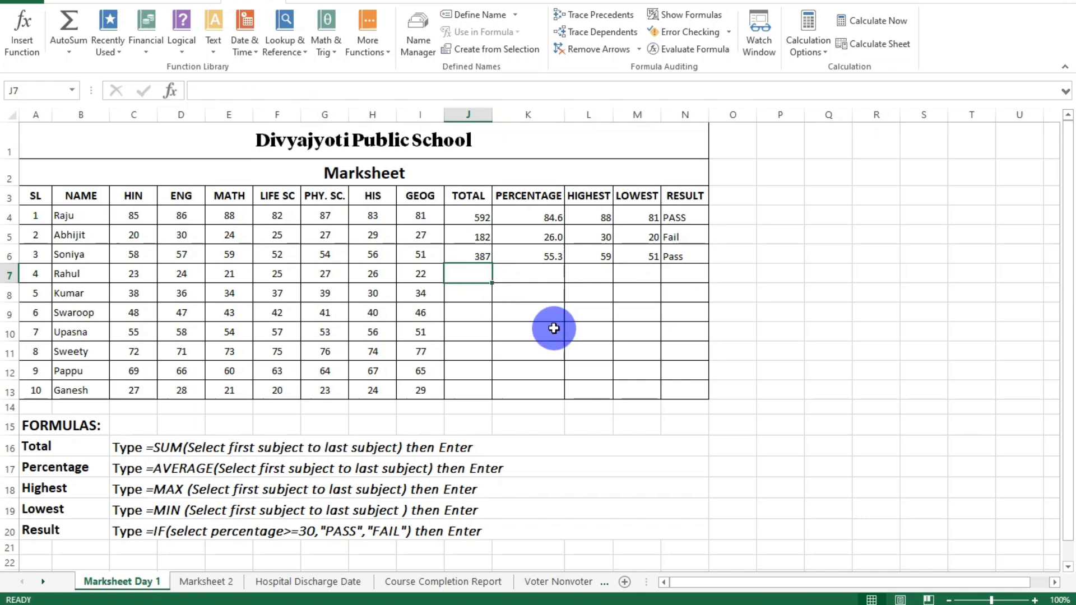
left_click(596, 321)
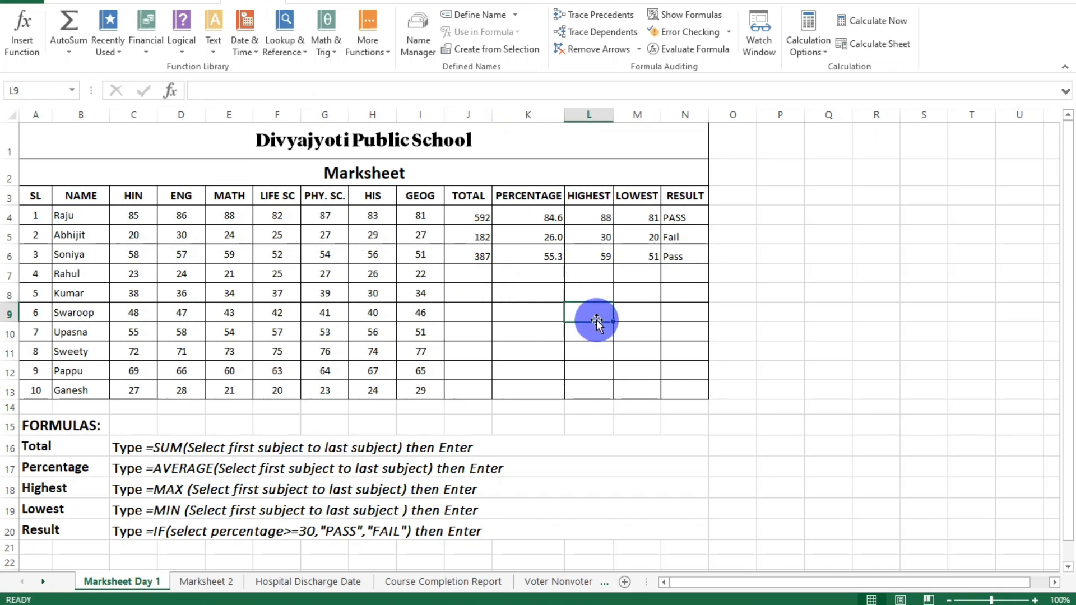
left_click(470, 275)
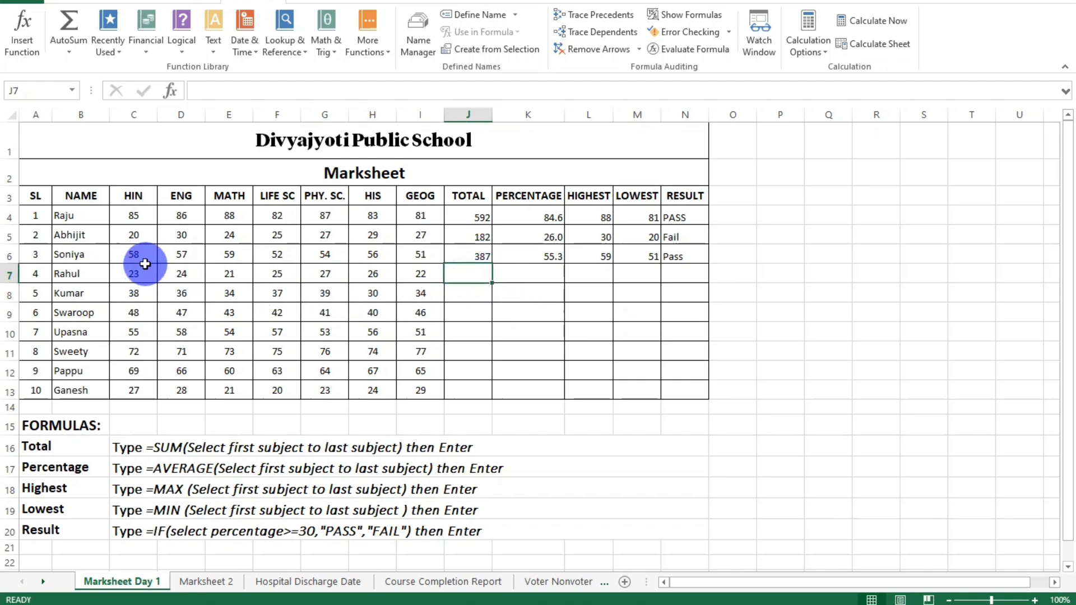
Review the formulas behind the first student's total, percentage, highest, lowest and result in cells J4 to N4.
left_click(469, 217)
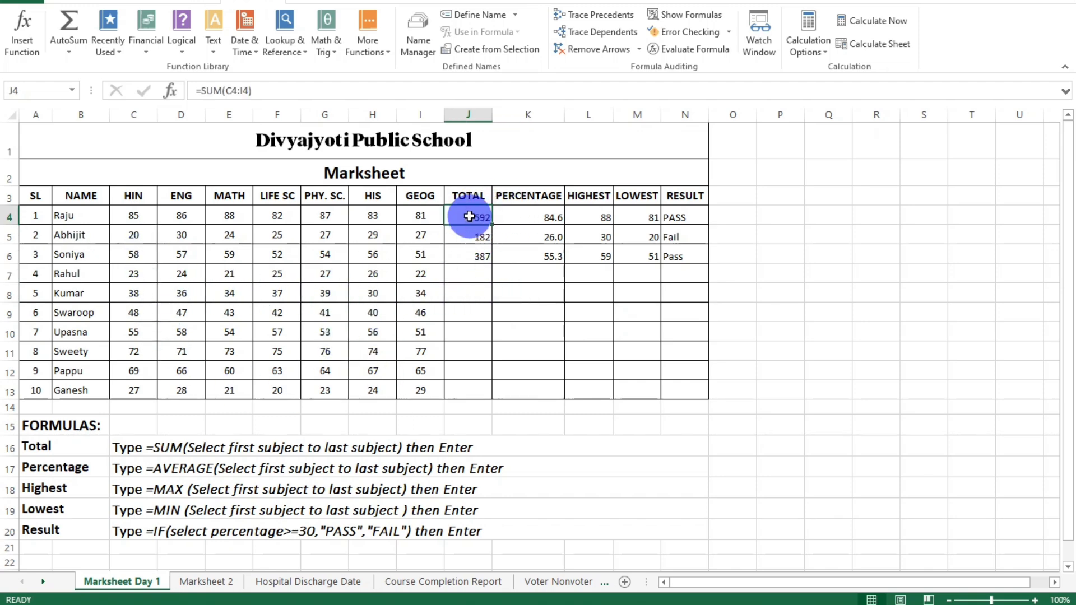
left_click(527, 216)
left_click(589, 216)
left_click(639, 216)
left_click(682, 216)
left_click(643, 216)
left_click(588, 217)
left_click(527, 217)
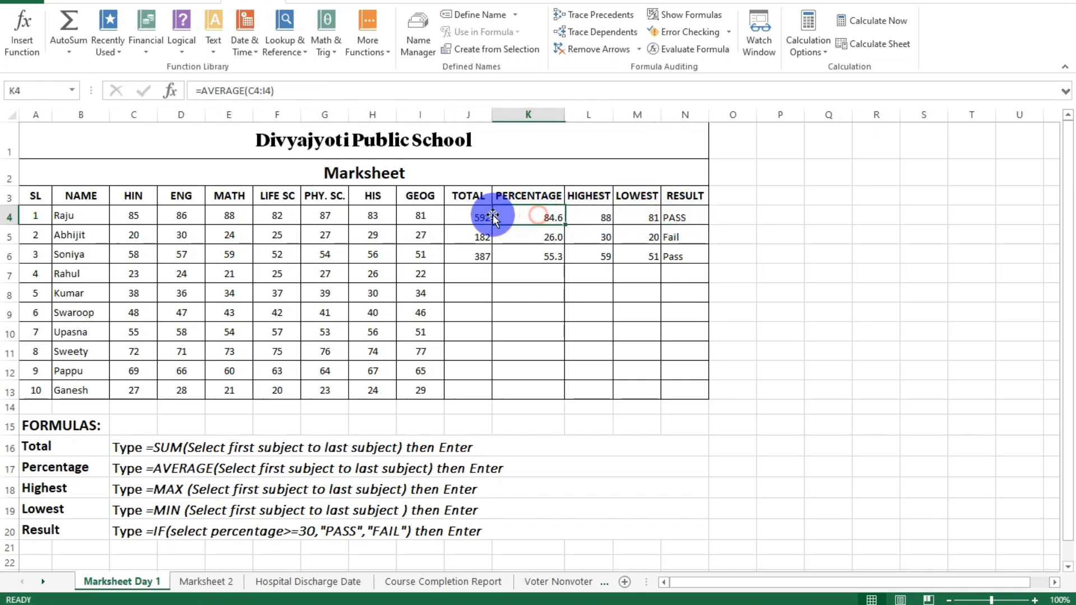
left_click(471, 217)
Fill the third student's total formula from J6 down to J13 and check the copied SUM formulas.
left_click(478, 259)
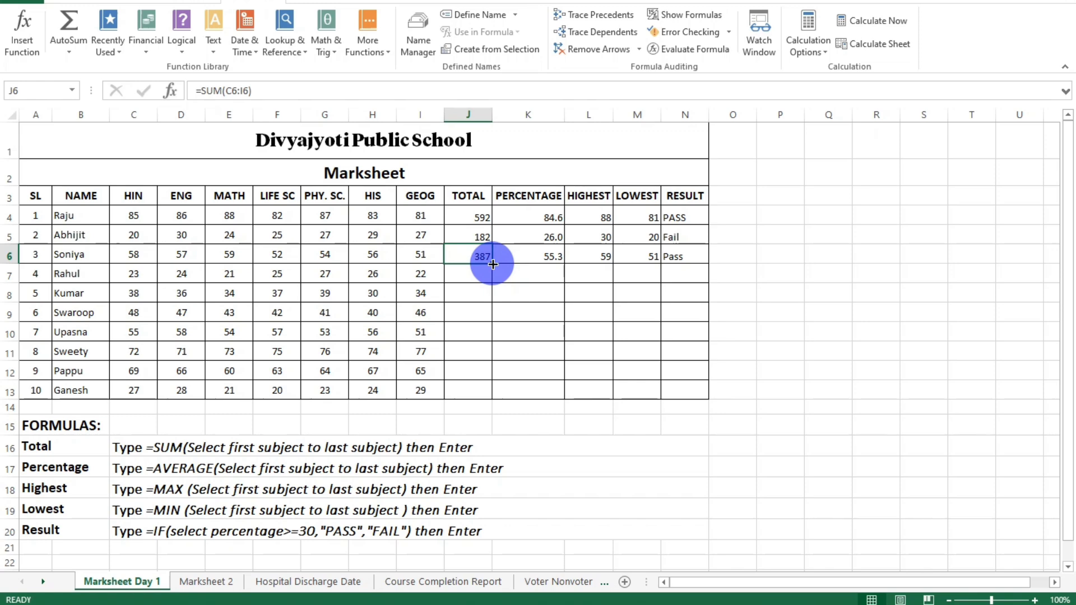
key("super+plus")
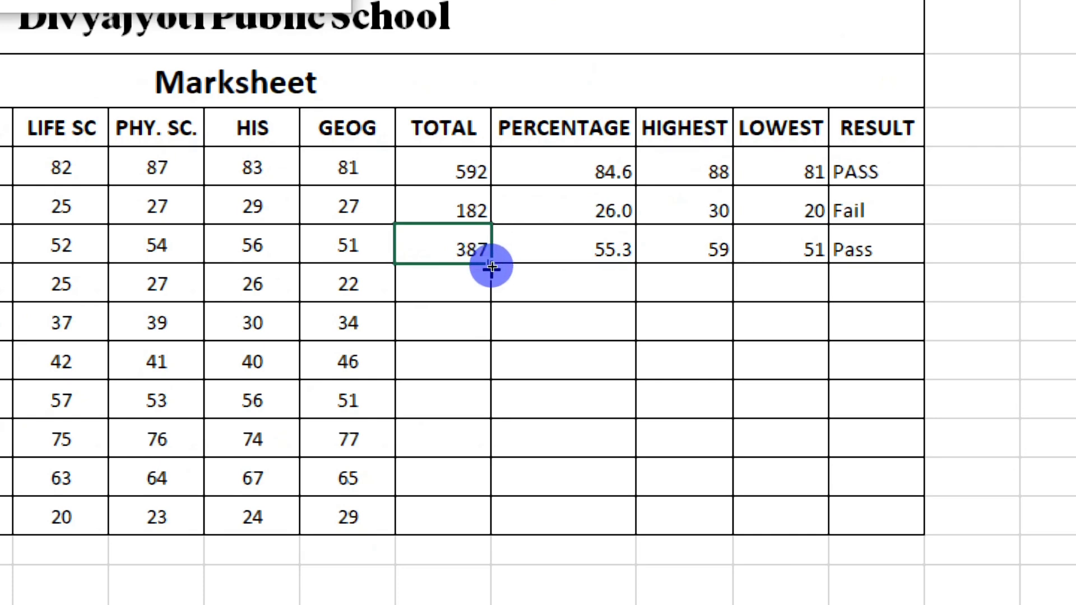
left_click_drag(492, 266, 496, 527)
left_click(471, 270)
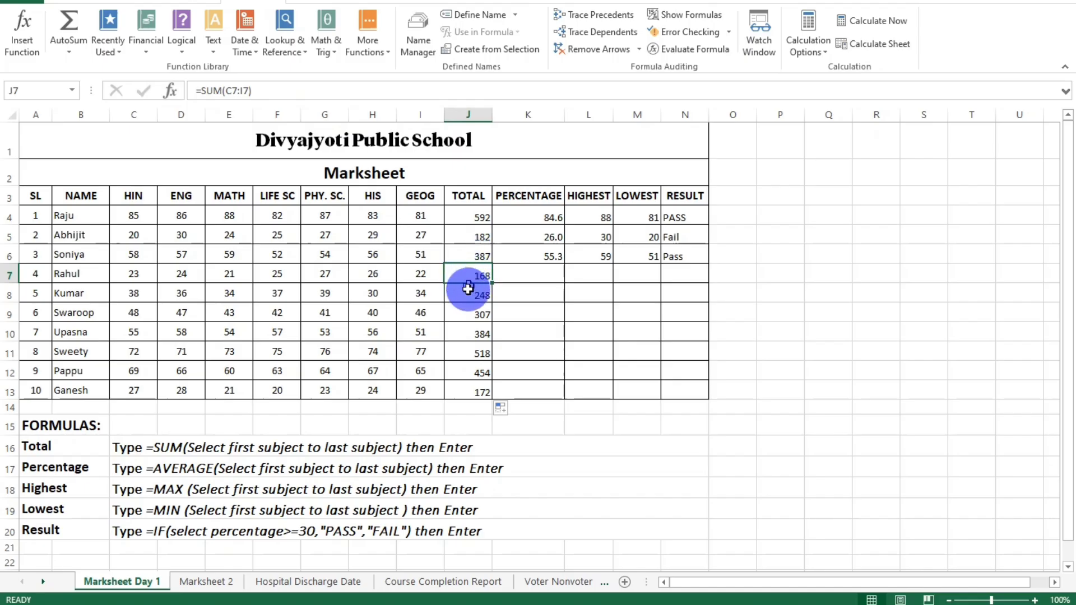
left_click(442, 320)
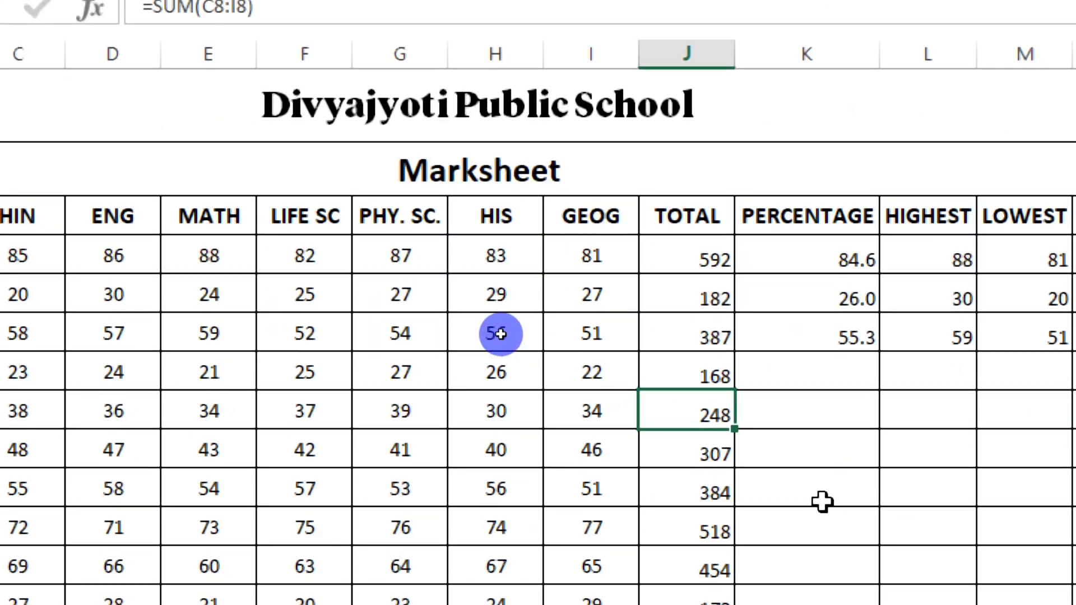
left_click(668, 459)
left_click(687, 493)
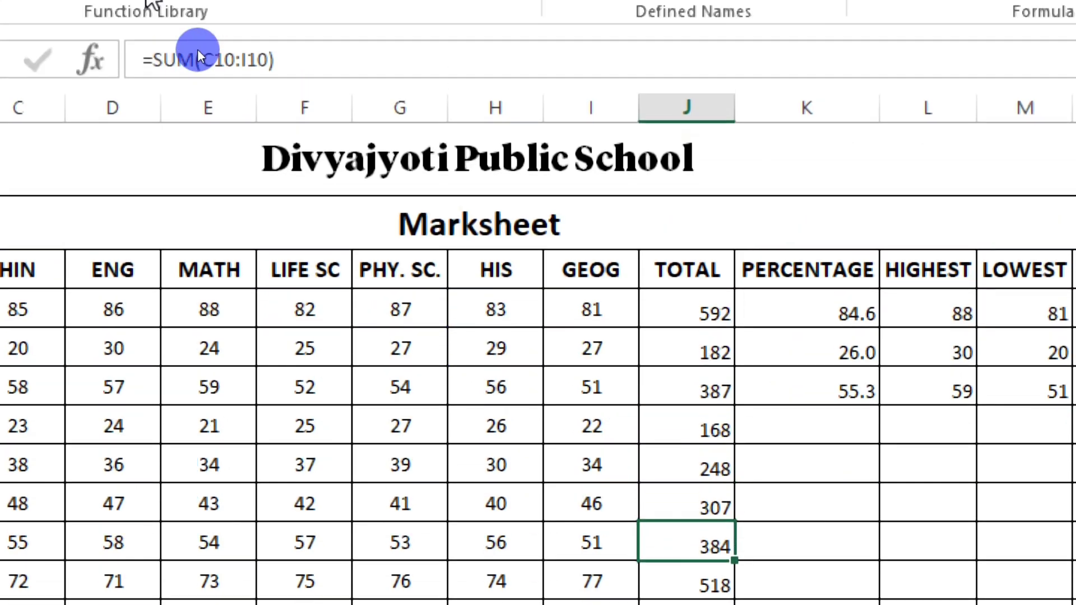
left_click(695, 563)
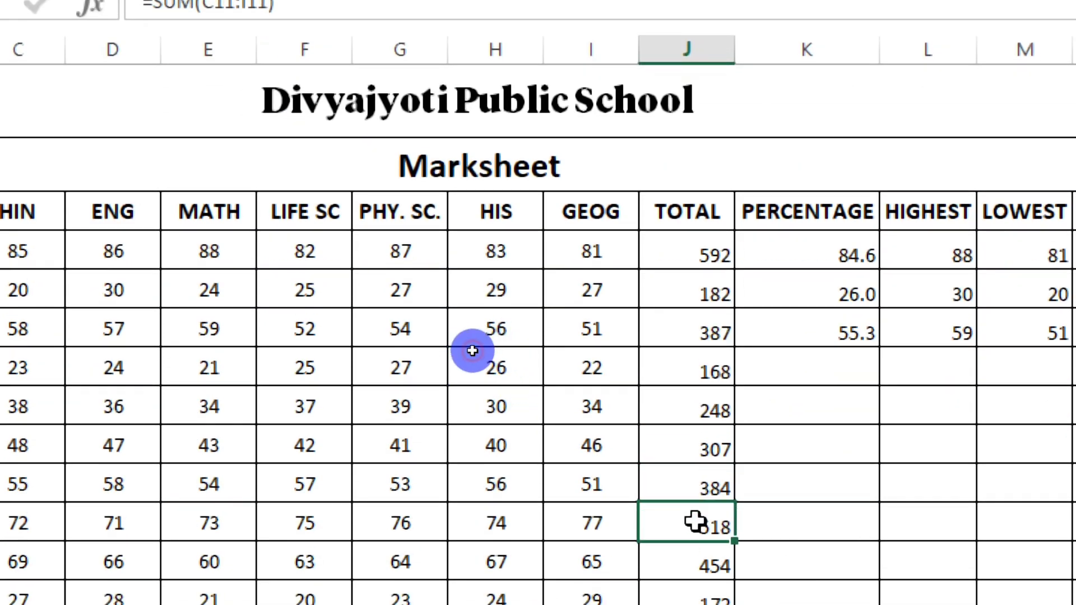
left_click(706, 566)
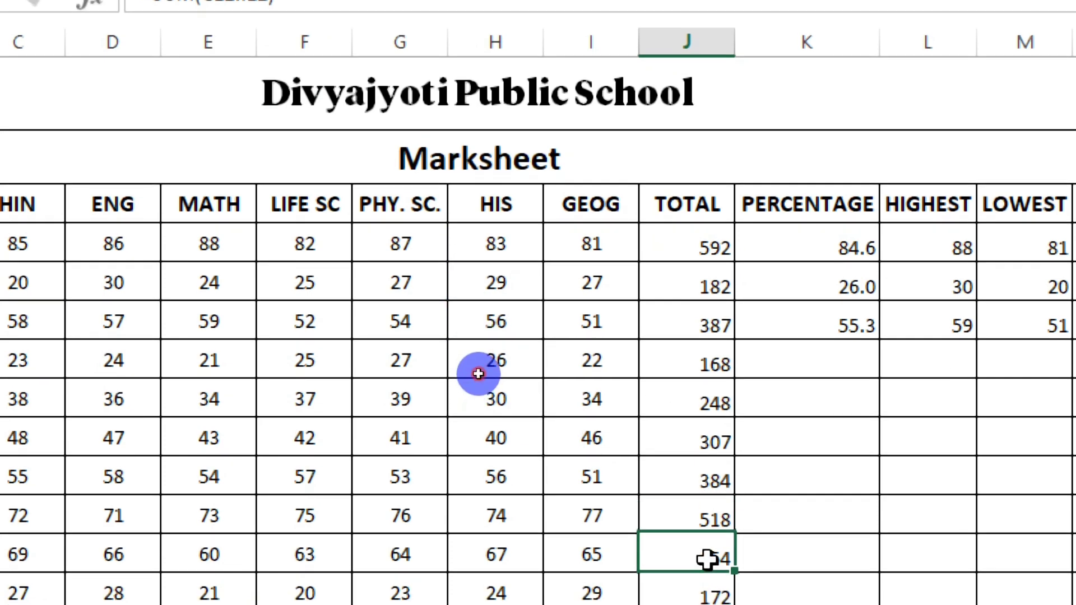
Fill the first student's total formula from J4 down the TOTAL column and check the formulas in J7 and J4.
left_click(711, 247)
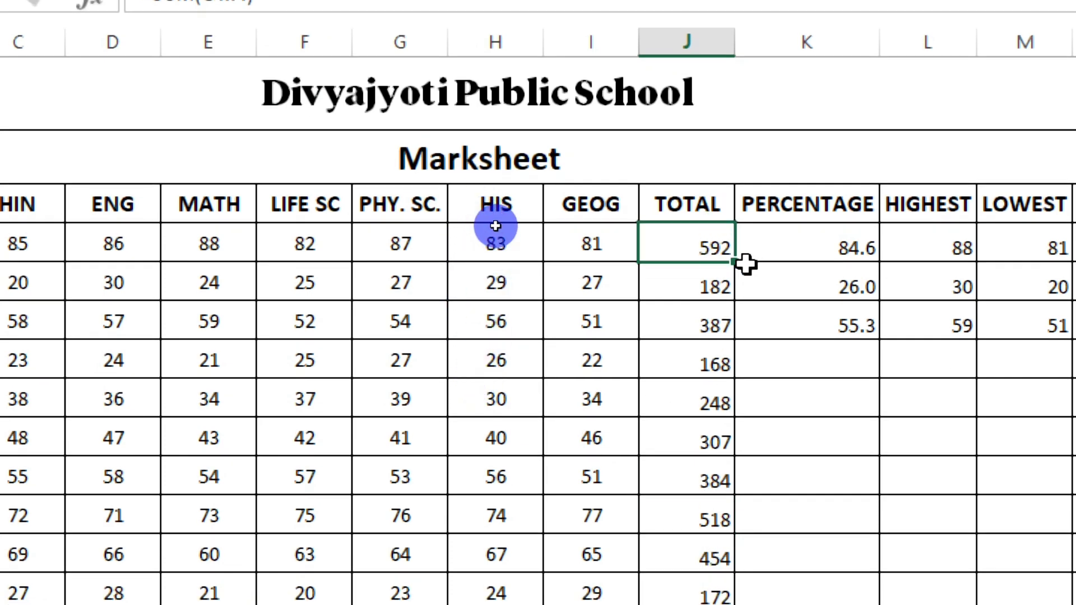
left_click_drag(735, 262, 721, 570)
left_click(793, 350)
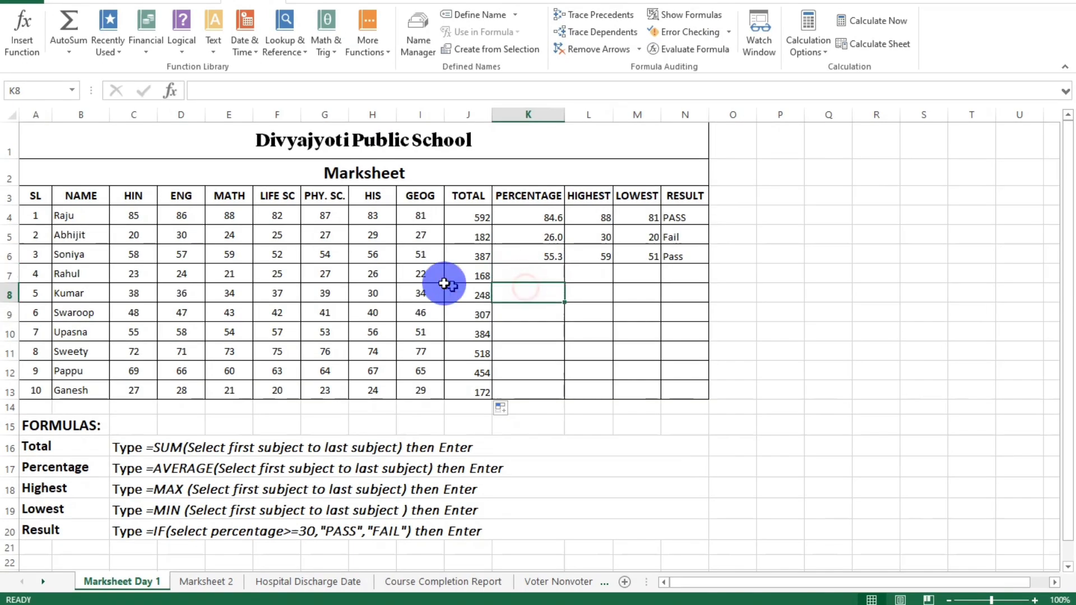
left_click(476, 276)
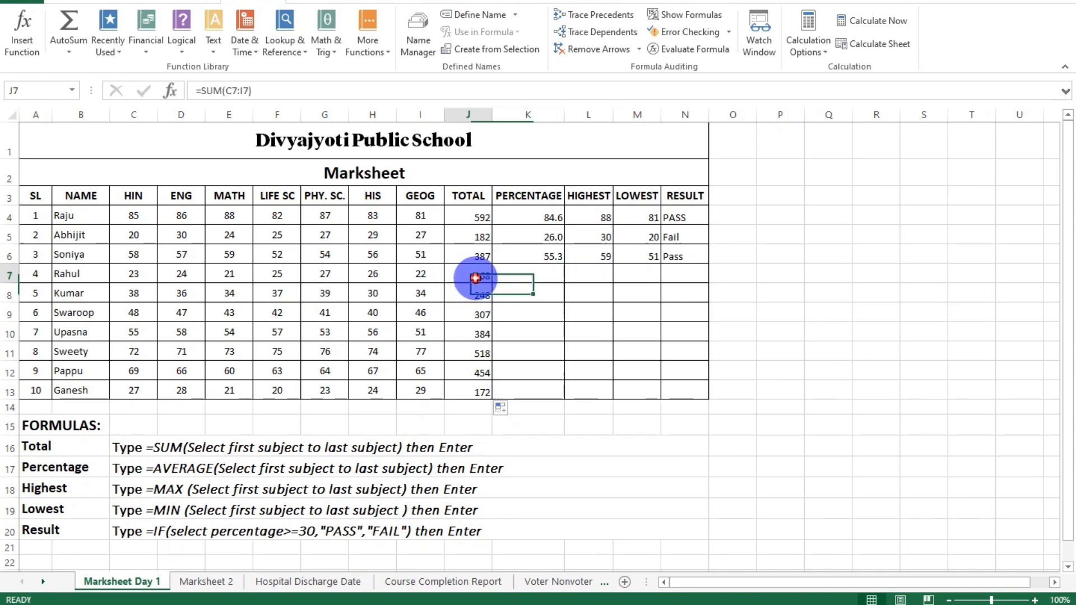
left_click(485, 221)
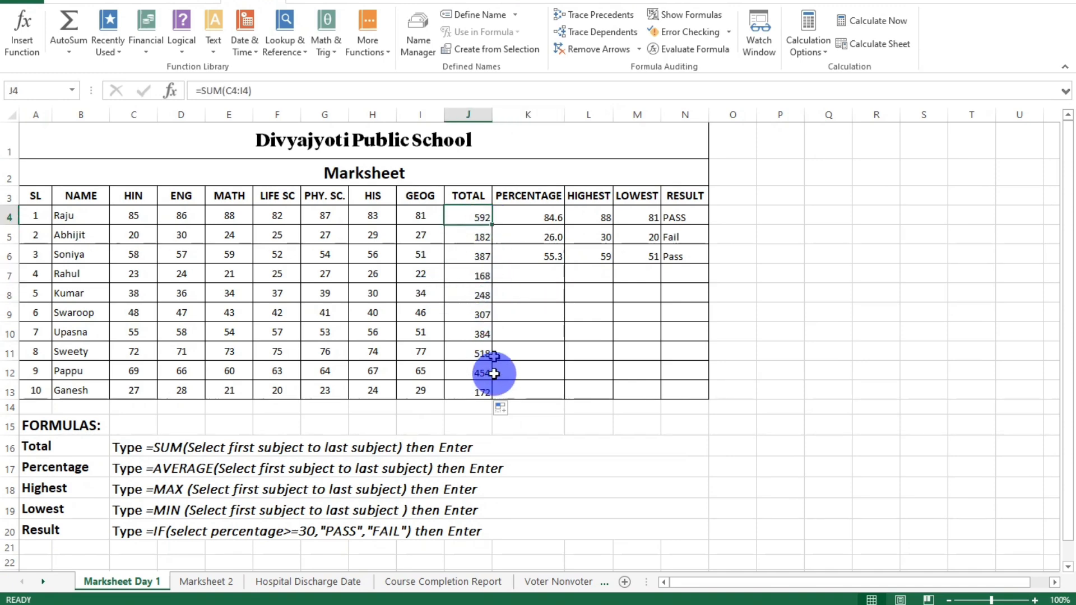
Fill the percentage formula from K6 down to K13 and check the copied AVERAGE formulas in K7 and K8.
left_click(532, 271)
left_click(550, 257)
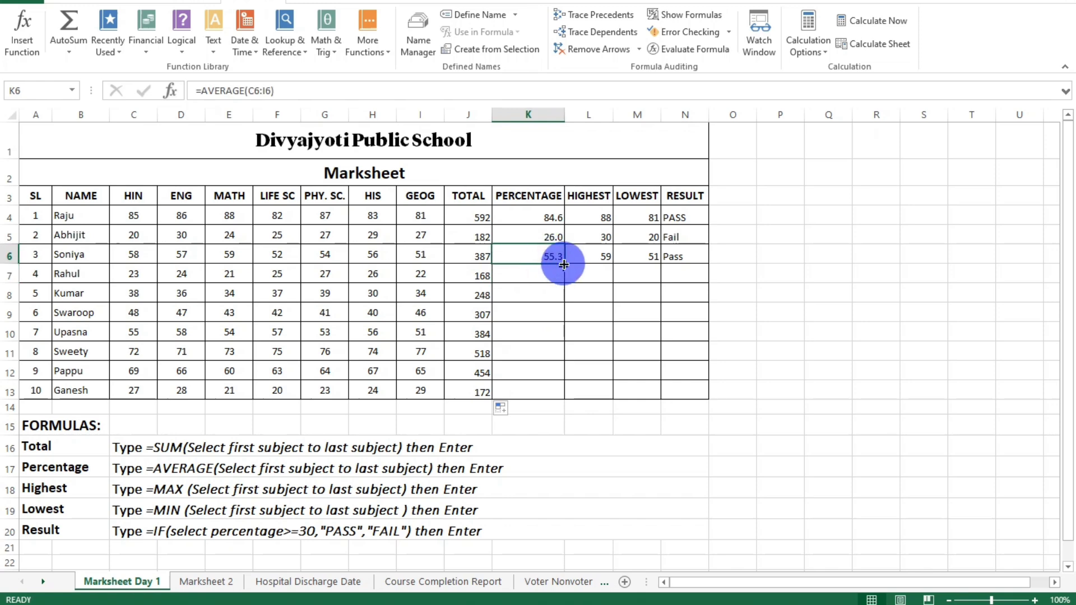
left_click_drag(565, 266, 563, 390)
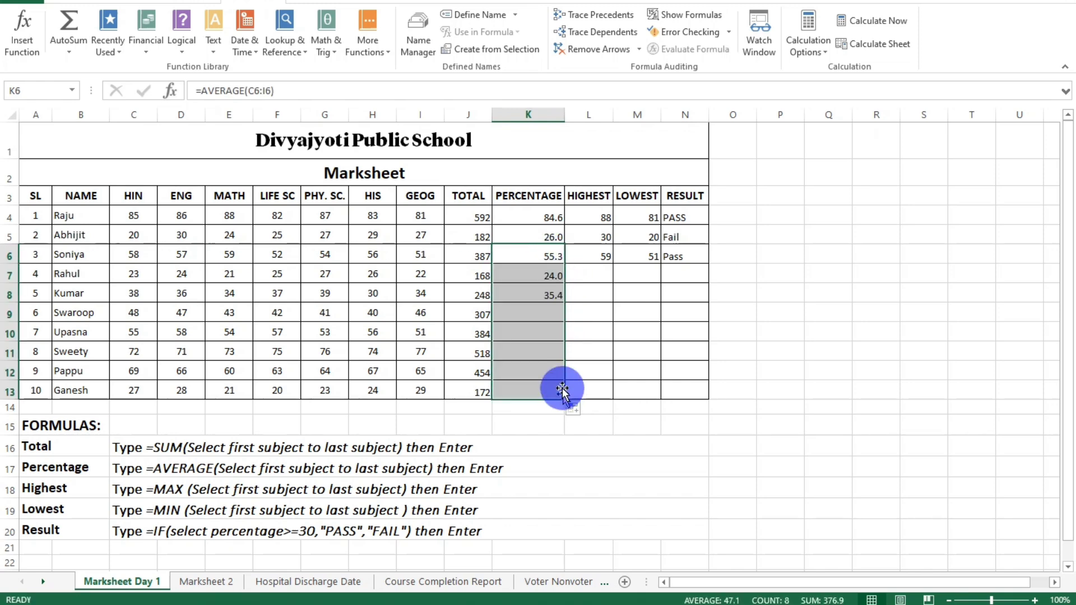
left_click(548, 277)
left_click(550, 294)
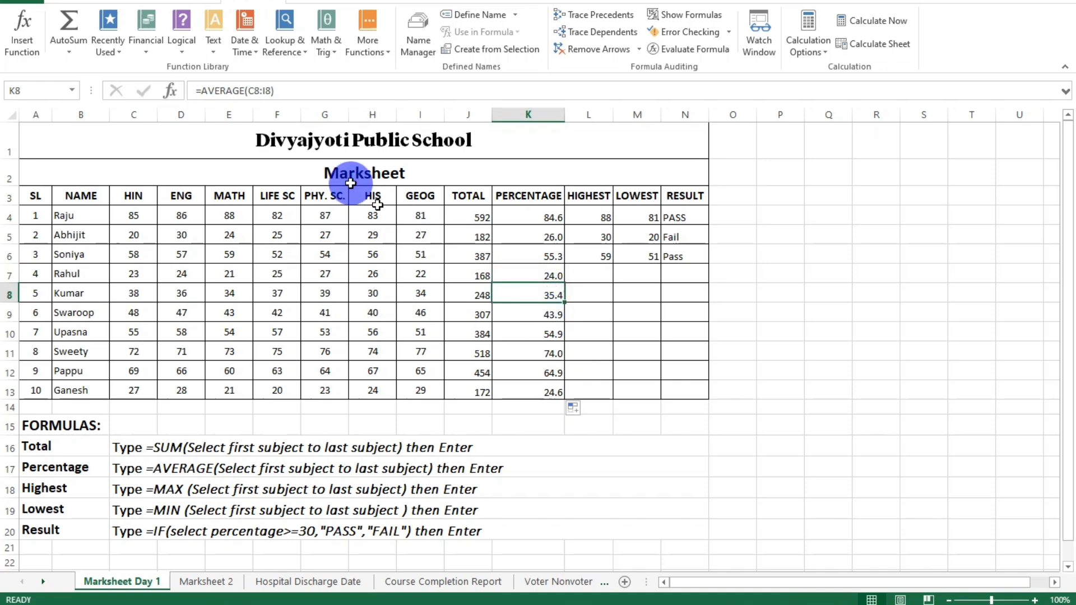
Fill the highest and lowest mark formulas from L6 and M6 down to row 13.
left_click(597, 253)
left_click_drag(615, 264, 620, 407)
left_click(650, 258)
left_click_drag(661, 265, 644, 395)
Fill the first student's pass/fail formula from N4 down to N13 for all students.
left_click(693, 256)
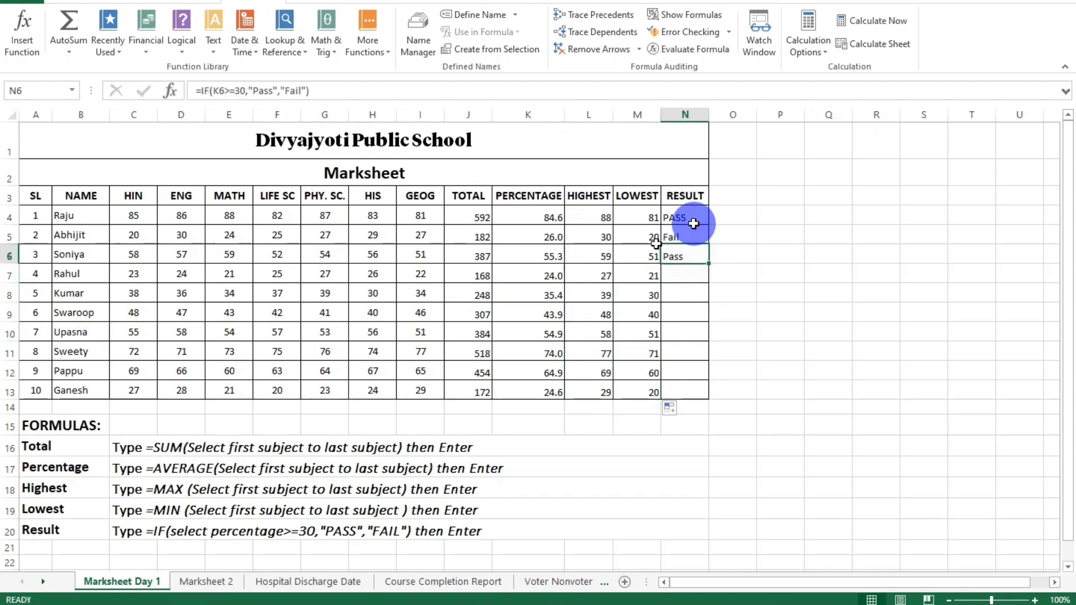
left_click(680, 222)
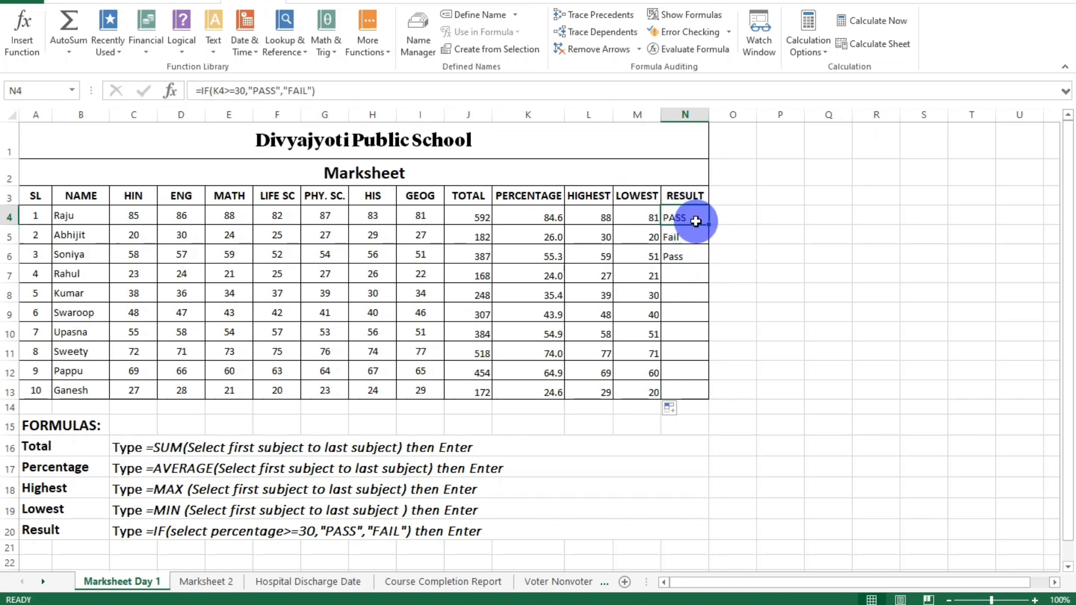
left_click_drag(711, 226, 710, 399)
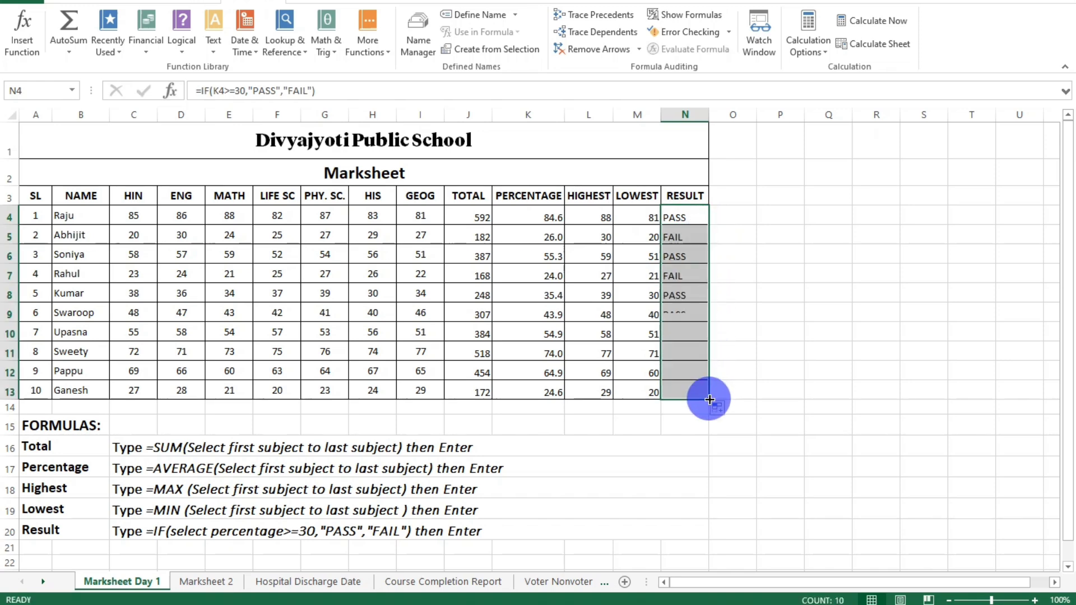
left_click(774, 326)
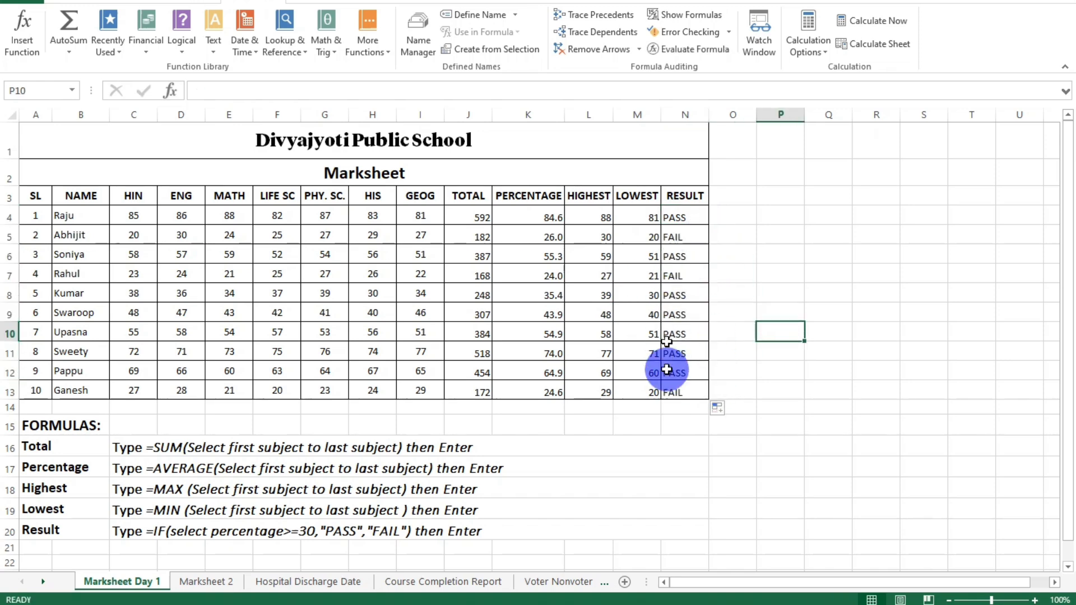
Compare the results in N13, N7 and N5 with the percentages in the same rows, including the total in J13.
left_click(676, 393)
left_click(469, 392)
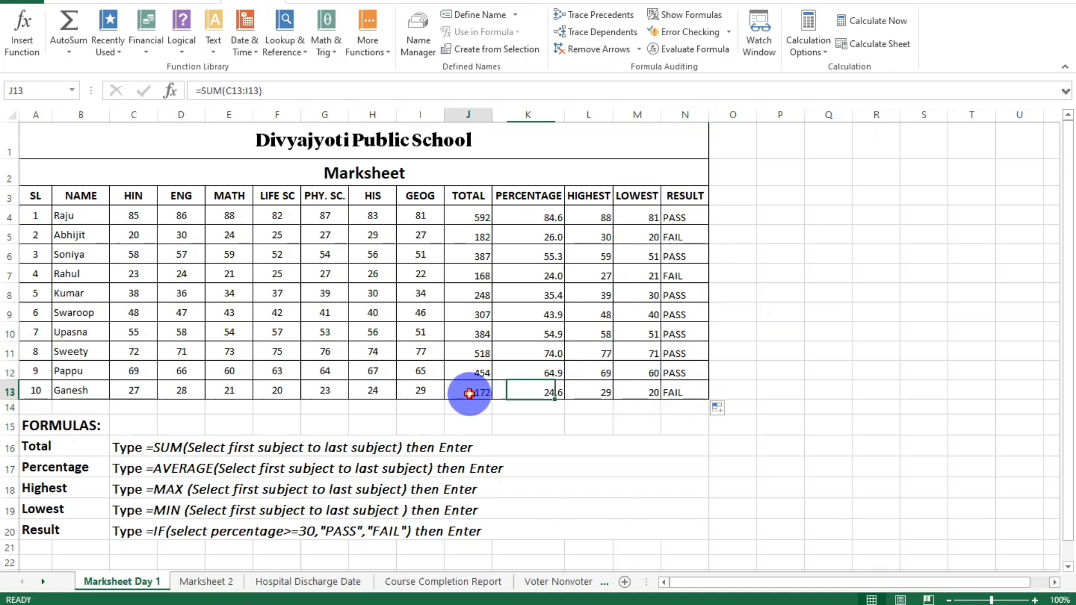
left_click(539, 398)
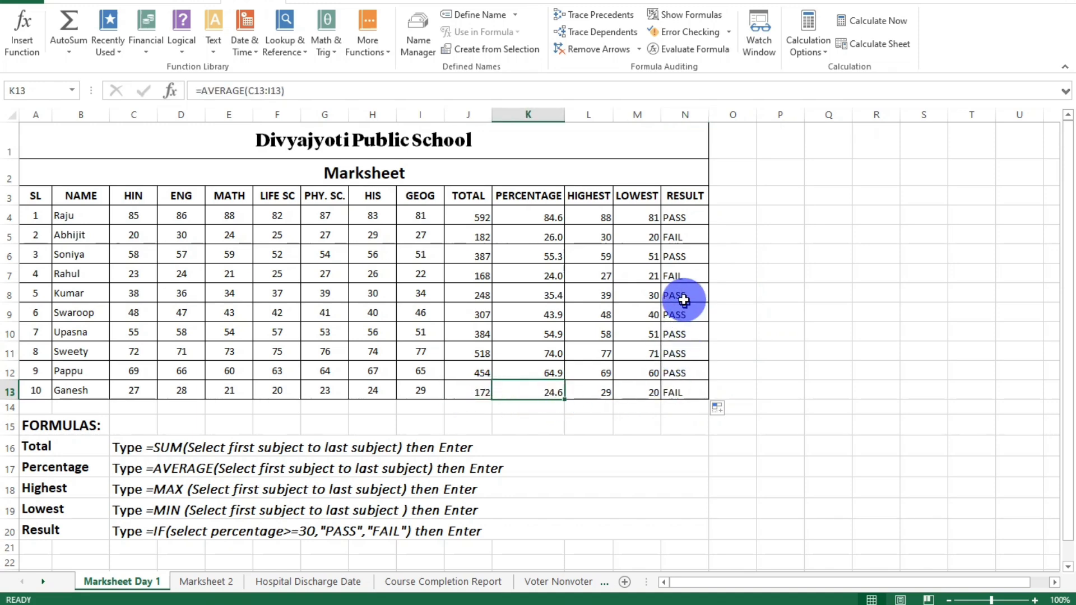
left_click(678, 275)
left_click(548, 276)
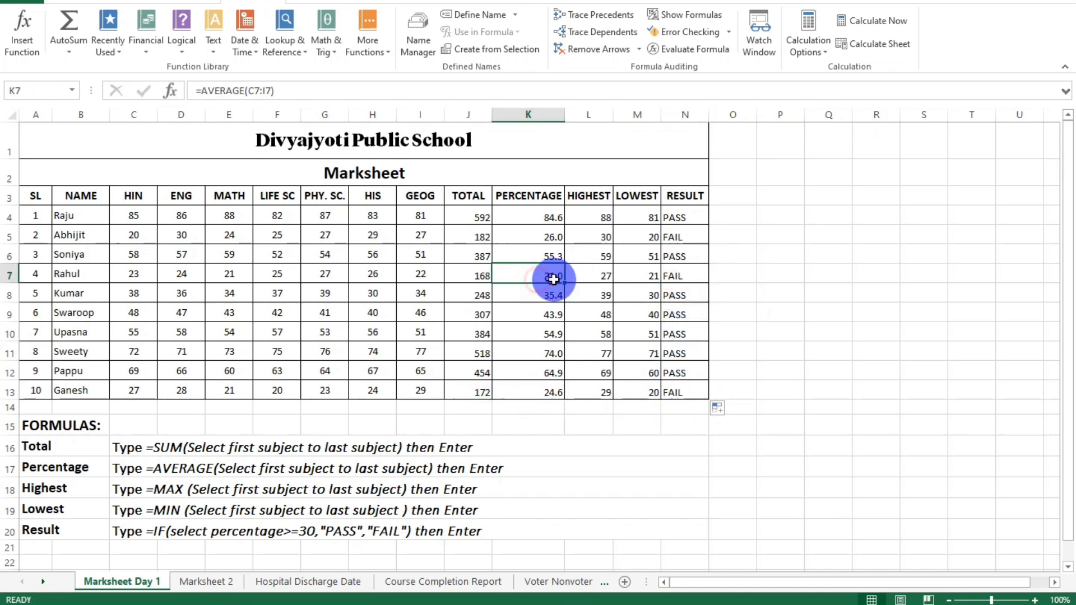
left_click(672, 238)
left_click(555, 239)
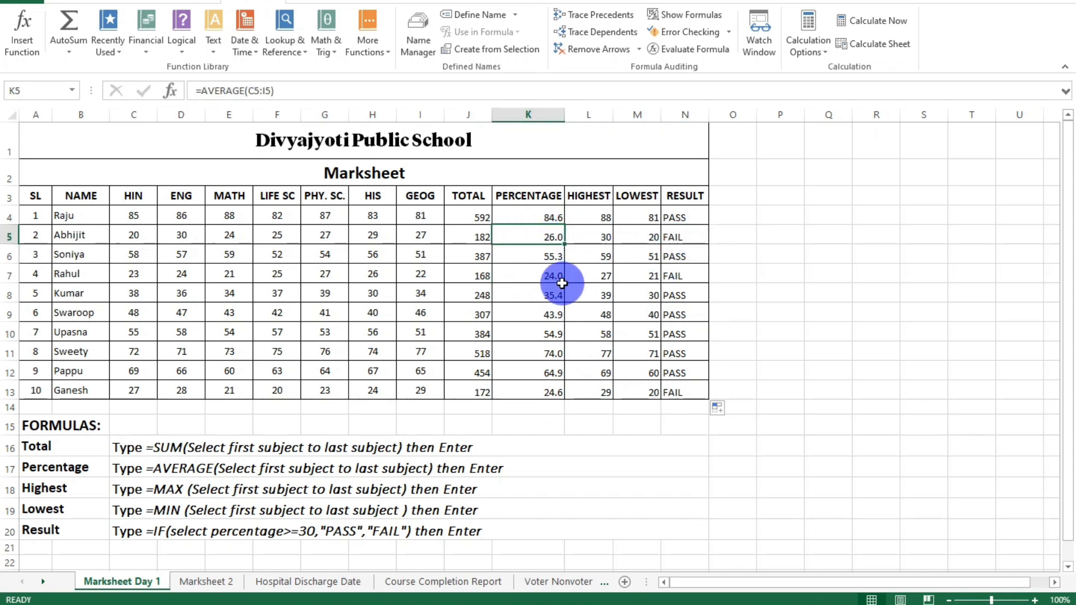